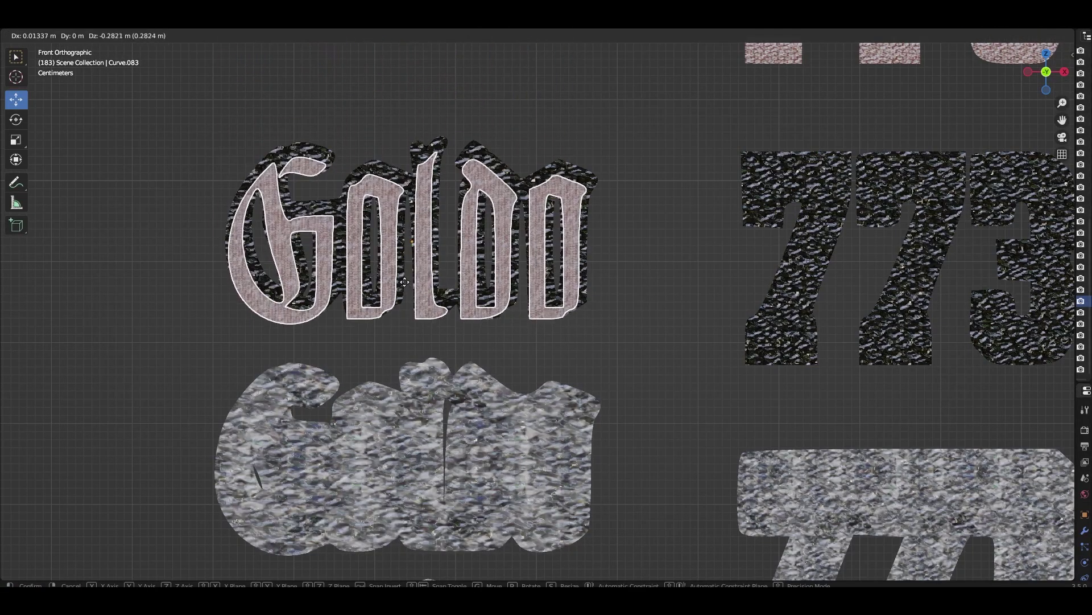
Step: Lower the pink Goldo lettering toward its black and iced-grey backing layers
{"action": "left_click_drag", "start_coordinate": [405, 282], "coordinate": [406, 275]}
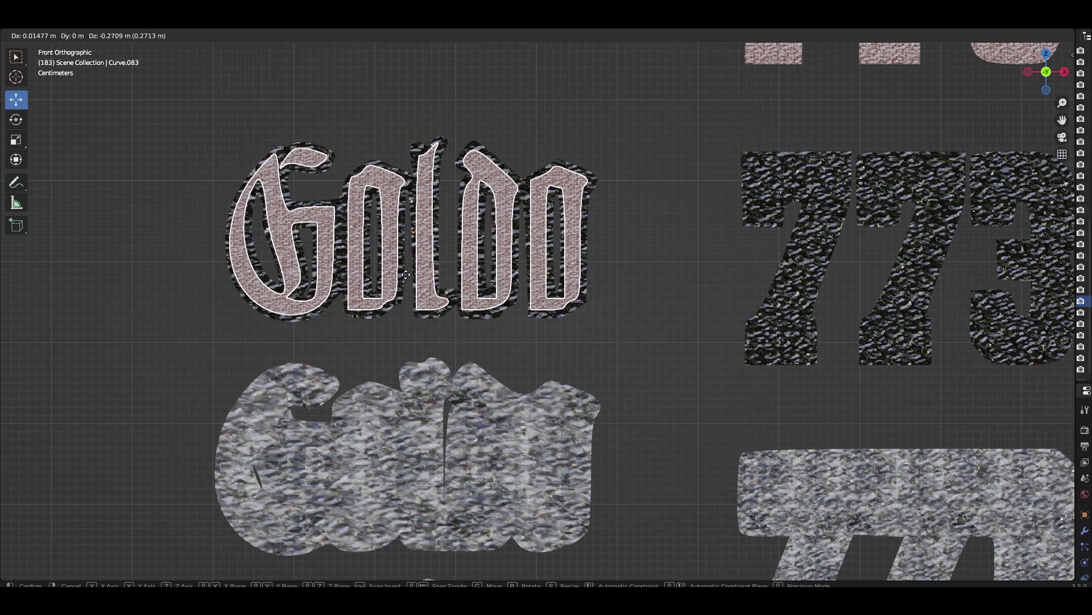
{"action": "left_click", "coordinate": [407, 275]}
{"action": "middle_click_drag", "start_coordinate": [407, 507], "coordinate": [370, 398], "text": "shift"}
{"action": "key", "text": "g"}
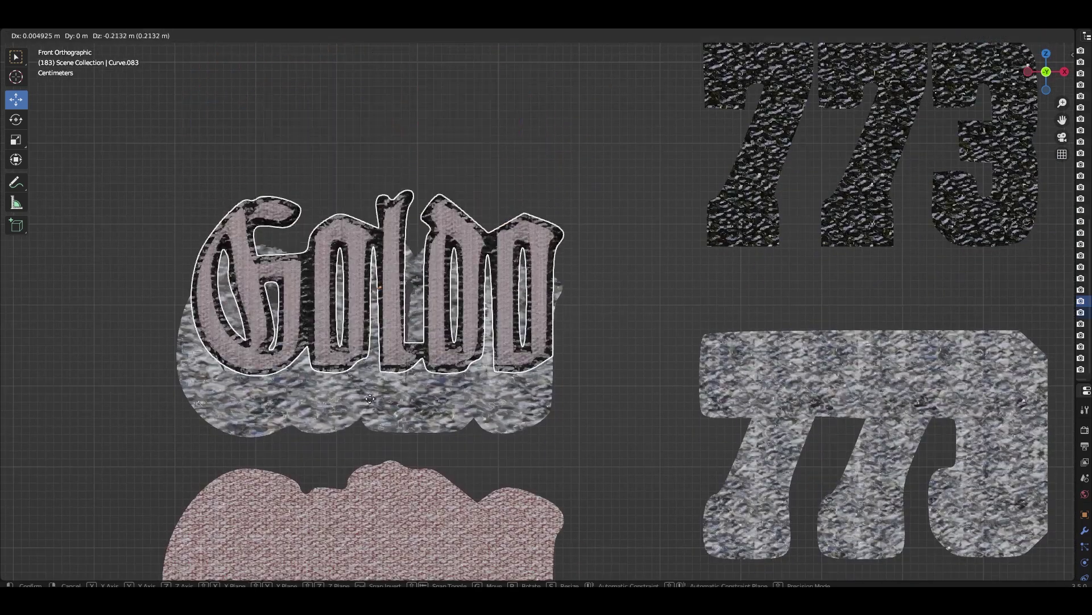
{"action": "left_click_drag", "start_coordinate": [370, 399], "coordinate": [357, 408]}
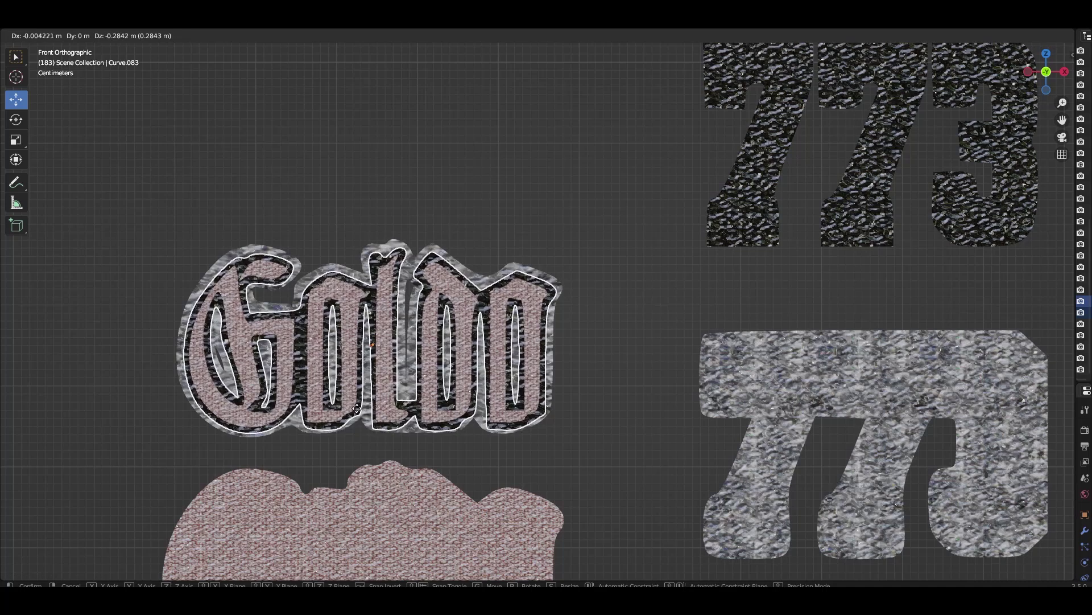
{"action": "left_click", "coordinate": [356, 409]}
Step: Recentre the view and settle Goldo's final alignment over its backing
{"action": "scroll", "coordinate": [359, 403], "scroll_direction": "up", "scroll_amount": 2}
{"action": "middle_click_drag", "start_coordinate": [360, 397], "coordinate": [402, 341], "text": "shift"}
{"action": "left_click_drag", "start_coordinate": [149, 135], "coordinate": [273, 285]}
{"action": "middle_click_drag", "start_coordinate": [319, 325], "coordinate": [299, 157], "text": "shift"}
{"action": "key", "text": "g"}
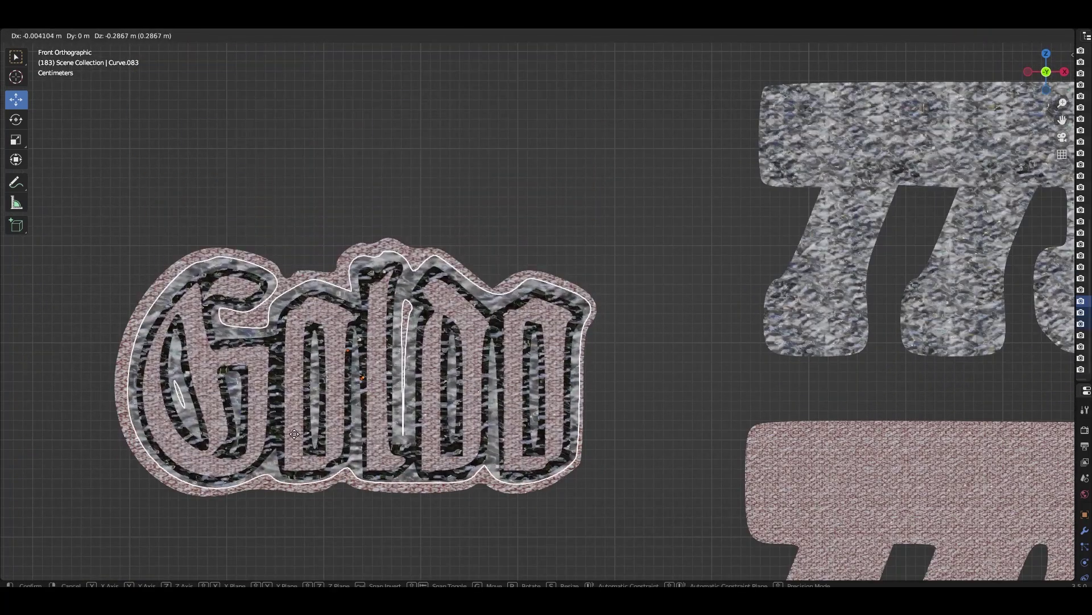
{"action": "left_click", "coordinate": [291, 435]}
Step: Drop the pink 773 numbers onto the black 773 layer
{"action": "scroll", "coordinate": [357, 427], "scroll_direction": "down", "scroll_amount": 4}
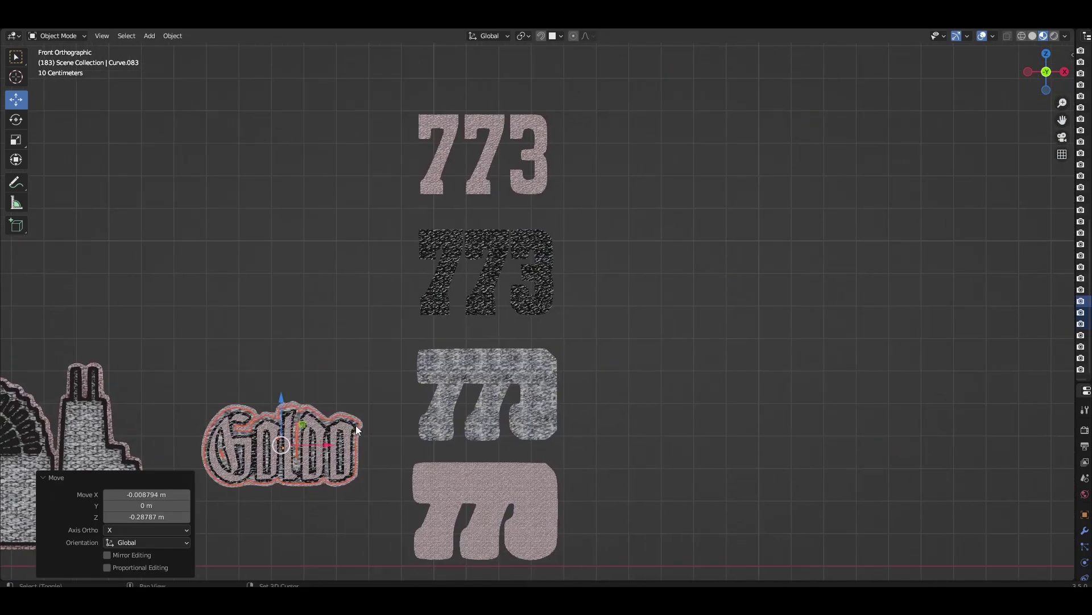
{"action": "scroll", "coordinate": [518, 303], "scroll_direction": "up", "scroll_amount": 4}
{"action": "left_click", "coordinate": [426, 63]}
{"action": "key", "text": "g"}
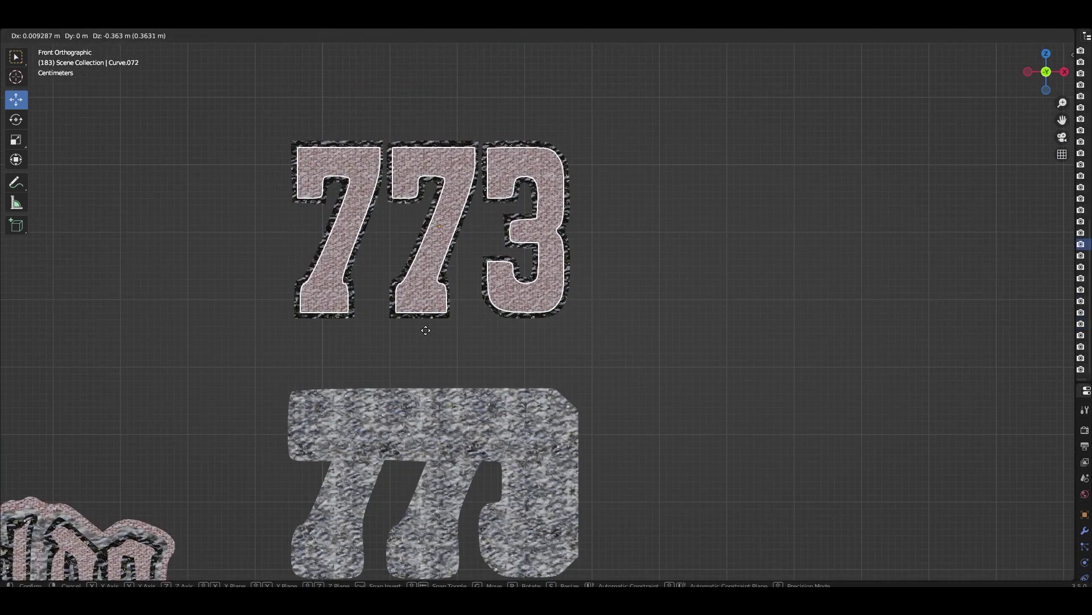
{"action": "left_click", "coordinate": [426, 330]}
Step: Move the pink and black 773 layers together onto the grey and pink 773 backing
{"action": "left_click_drag", "start_coordinate": [246, 95], "coordinate": [384, 201]}
{"action": "middle_click_drag", "start_coordinate": [387, 222], "coordinate": [393, 91], "text": "shift"}
{"action": "key", "text": "g"}
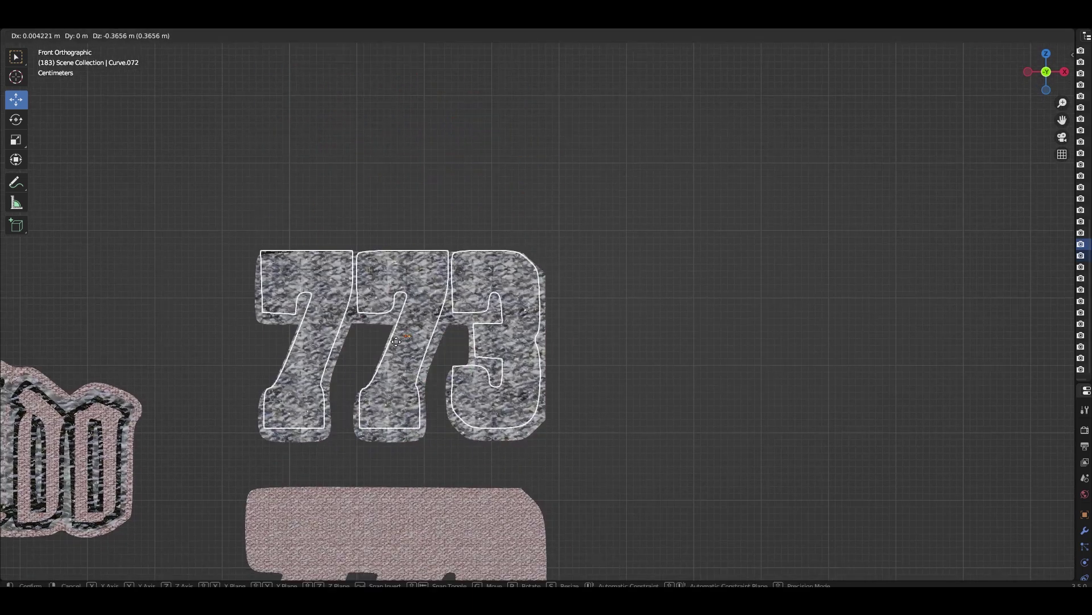
{"action": "left_click", "coordinate": [395, 350]}
{"action": "mouse_move", "coordinate": [395, 351]}
{"action": "middle_mouse_down"}
{"action": "mouse_move", "coordinate": [486, 339]}
{"action": "mouse_move", "coordinate": [459, 343]}
{"action": "middle_mouse_up"}
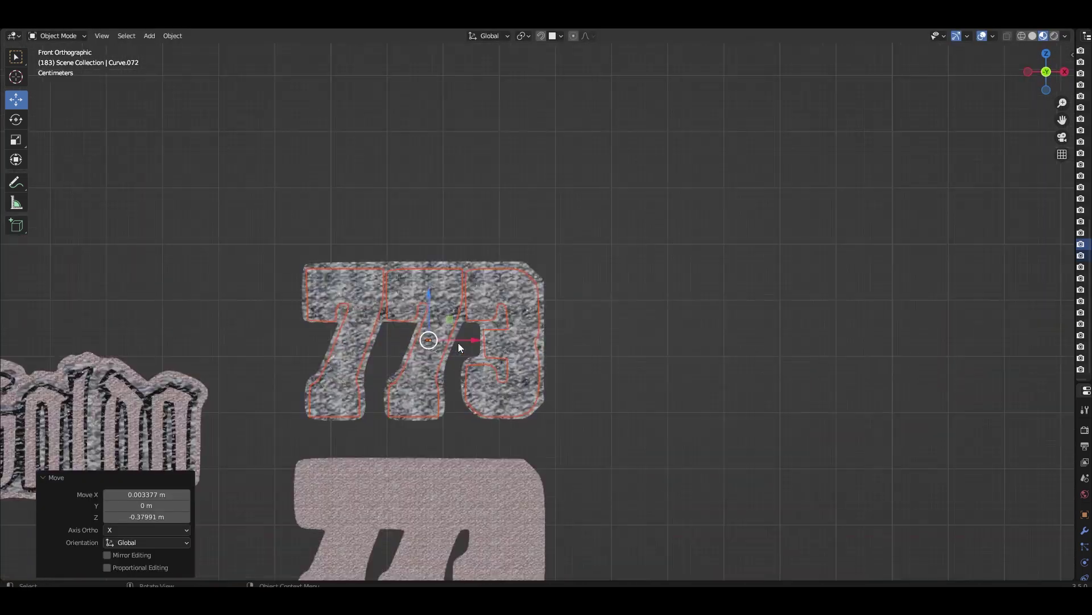
{"action": "scroll", "coordinate": [459, 342], "scroll_direction": "up", "scroll_amount": 2}
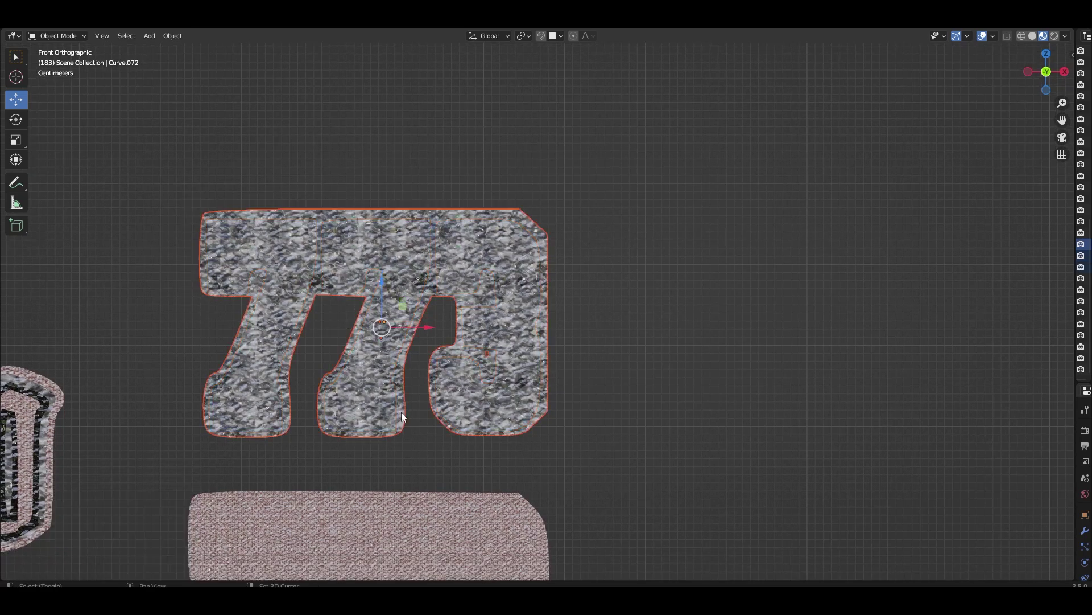
{"action": "key", "text": "g"}
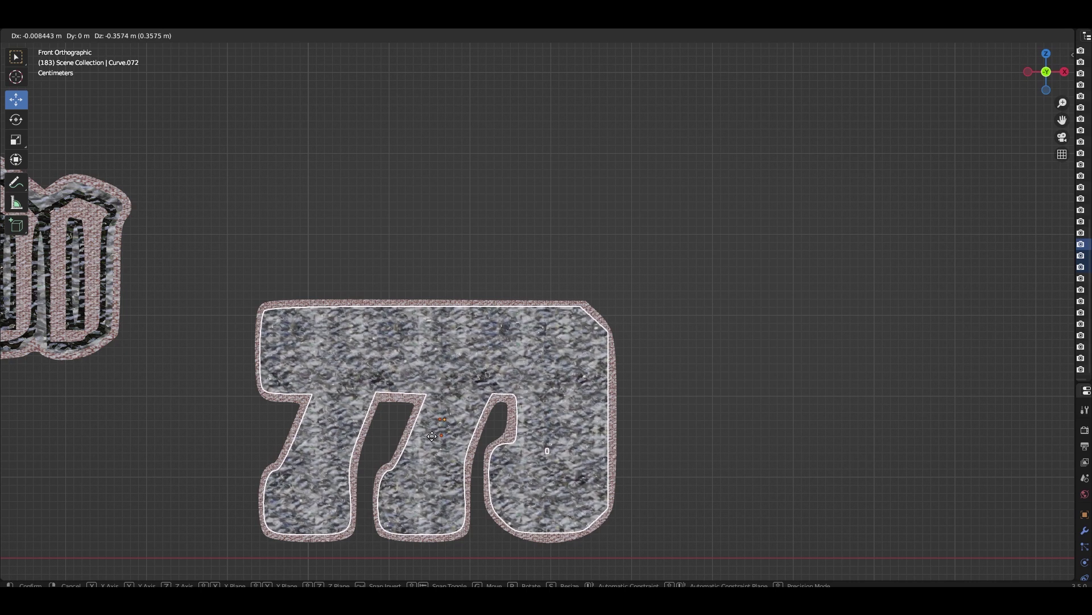
{"action": "left_click", "coordinate": [432, 436]}
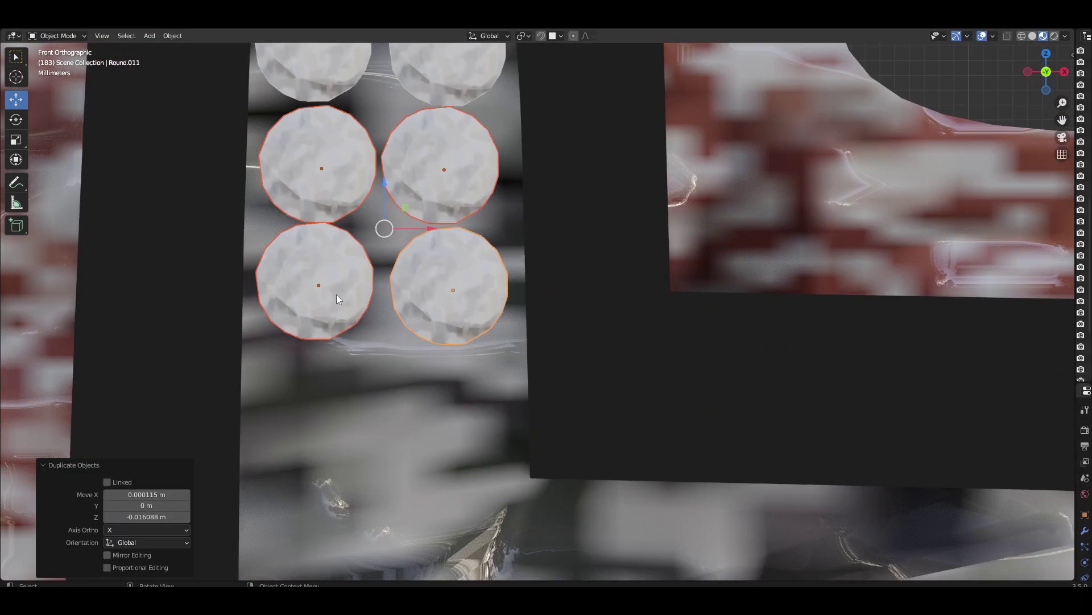
Step: Duplicate the round stone downward to extend the left stone column
{"action": "left_click", "coordinate": [485, 330]}
{"action": "key", "text": "shift+d"}
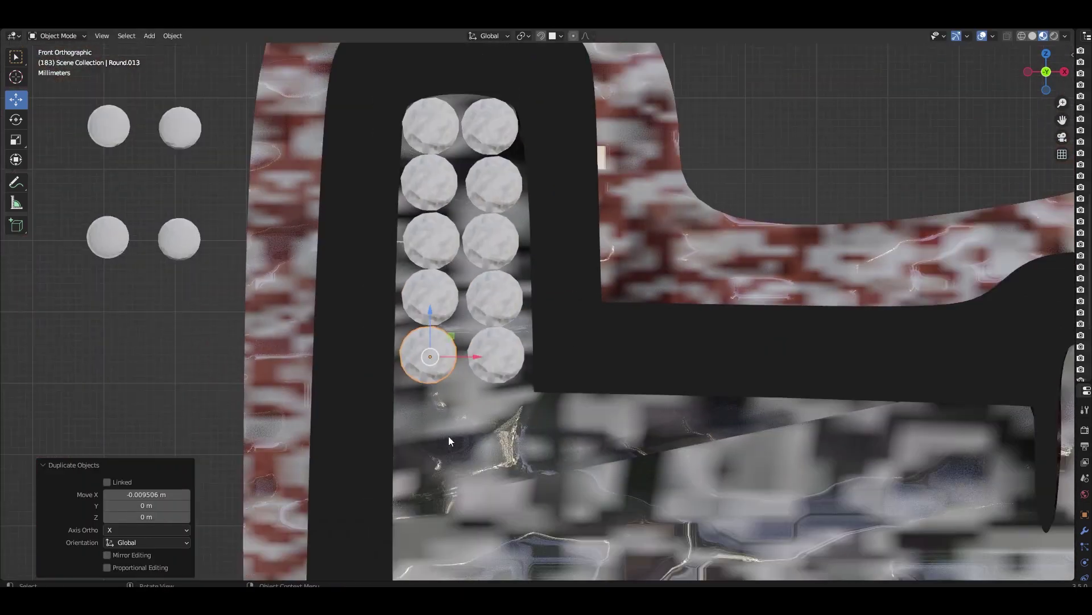
{"action": "key", "text": "shift+d"}
{"action": "left_click", "coordinate": [386, 393]}
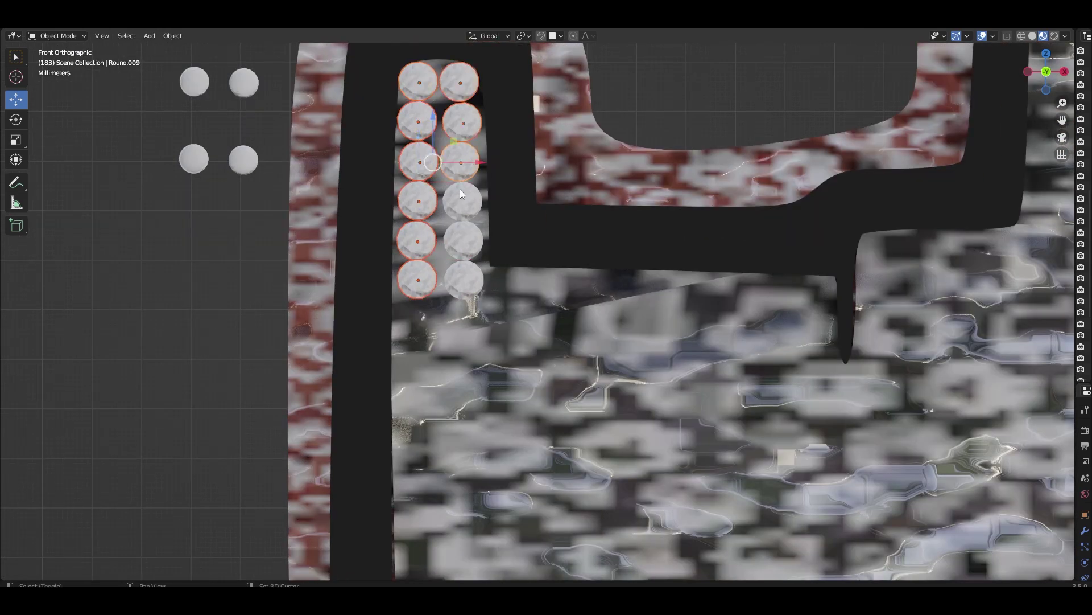
Step: Duplicate both stone columns further down and rotate the copies slightly
{"action": "left_click_drag", "start_coordinate": [462, 97], "coordinate": [458, 270], "text": "shift"}
{"action": "key", "text": "shift+d"}
{"action": "left_click", "coordinate": [469, 515]}
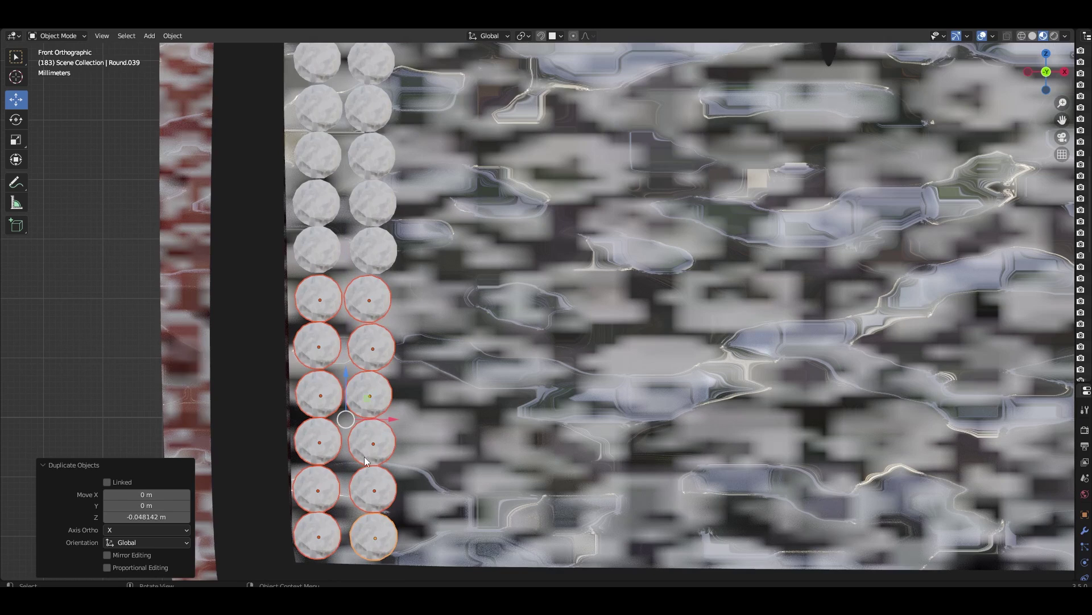
{"action": "key", "text": "r"}
{"action": "left_click", "coordinate": [367, 456]}
{"action": "left_click_drag", "start_coordinate": [309, 168], "coordinate": [306, 305]}
{"action": "key", "text": "g"}
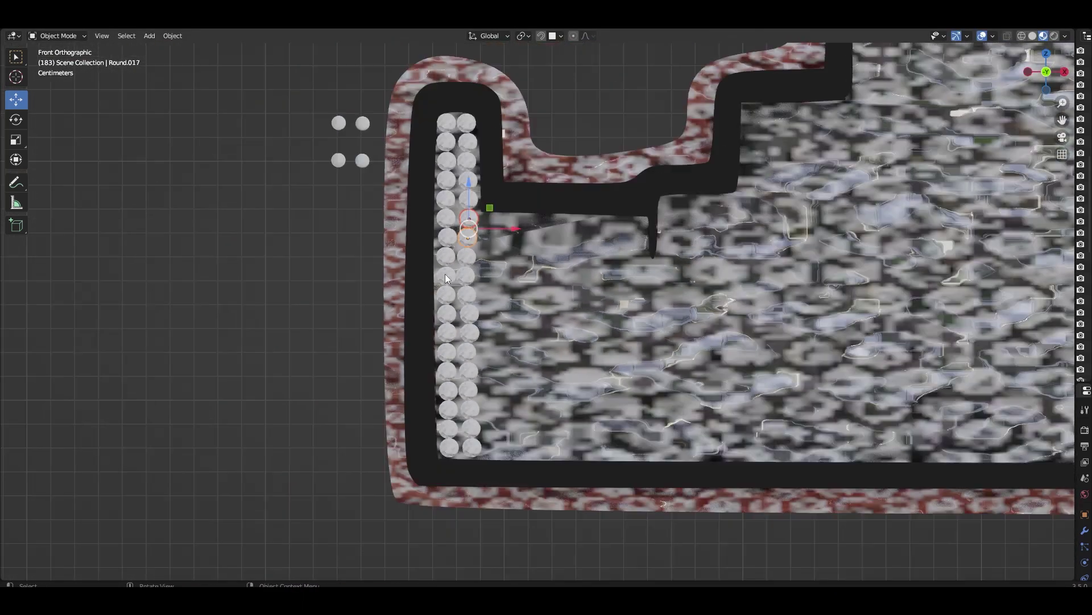
Step: Copy a stone column to the right along X, undoing the extra copies
{"action": "mouse_move", "coordinate": [445, 274]}
{"action": "middle_mouse_down"}
{"action": "mouse_move", "coordinate": [483, 273]}
{"action": "mouse_move", "coordinate": [572, 128]}
{"action": "middle_mouse_up"}
{"action": "left_click_drag", "start_coordinate": [504, 268], "coordinate": [599, 364]}
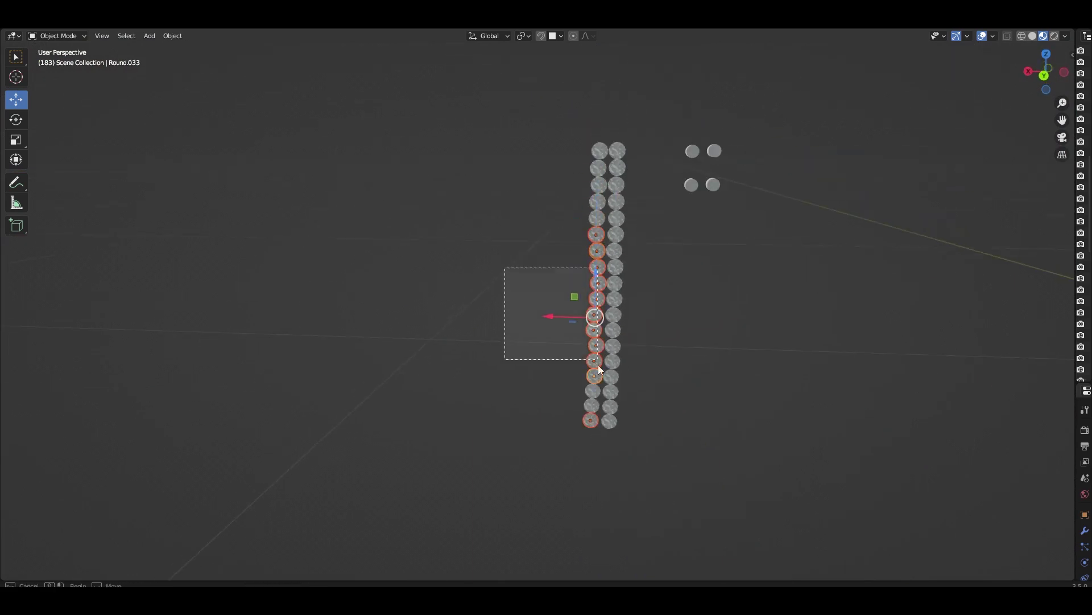
{"action": "key", "text": "KP_1"}
{"action": "key", "text": "g"}
{"action": "key", "text": "x"}
{"action": "left_click", "coordinate": [501, 382]}
{"action": "scroll", "coordinate": [496, 381], "scroll_direction": "down", "scroll_amount": 1}
{"action": "key", "text": "shift+r"}
{"action": "key", "text": "shift+r"}
{"action": "scroll", "coordinate": [398, 227], "scroll_direction": "up", "scroll_amount": 1}
{"action": "key", "text": "shift+r"}
{"action": "key", "text": "shift+r"}
{"action": "key", "text": "ctrl+z"}
{"action": "key", "text": "ctrl+z"}
{"action": "key", "text": "ctrl+z"}
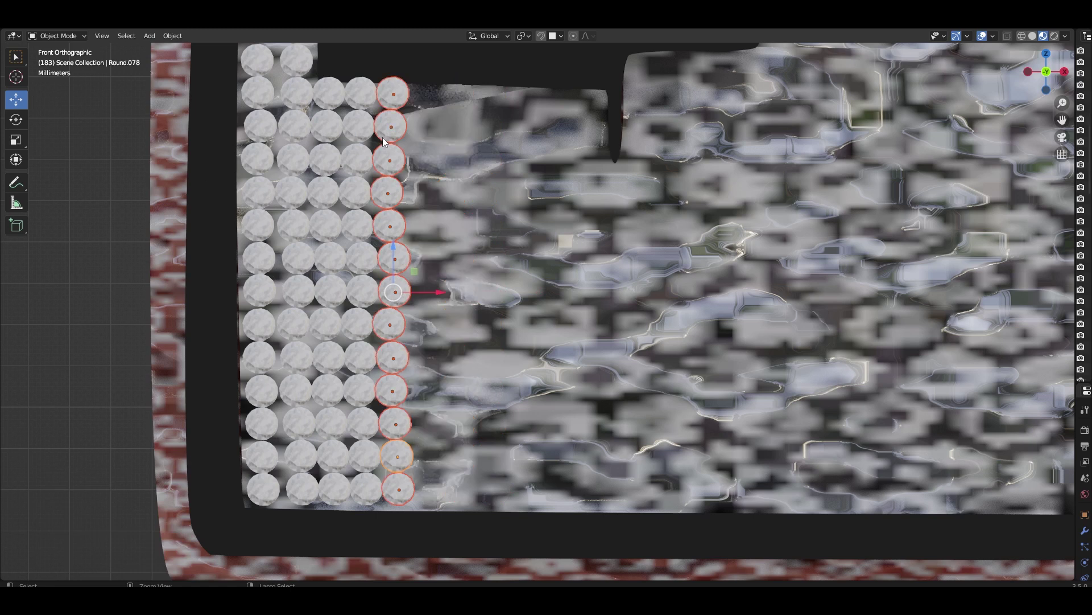
{"action": "key", "text": "ctrl+z"}
{"action": "key", "text": "ctrl+z"}
{"action": "key", "text": "ctrl+z"}
Step: Add several more stone columns to the right with Shift+D and Shift+R repeats
{"action": "key", "text": "shift+d"}
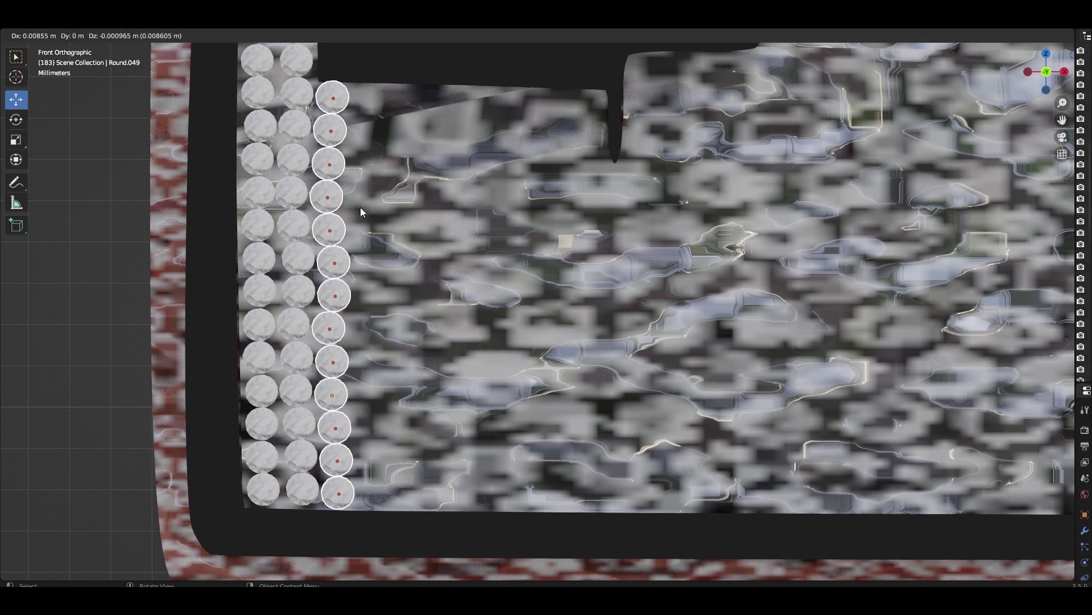
{"action": "left_click", "coordinate": [361, 210]}
{"action": "key", "text": "shift+r"}
{"action": "key", "text": "shift+d"}
{"action": "left_click", "coordinate": [383, 337]}
{"action": "key", "text": "shift+r"}
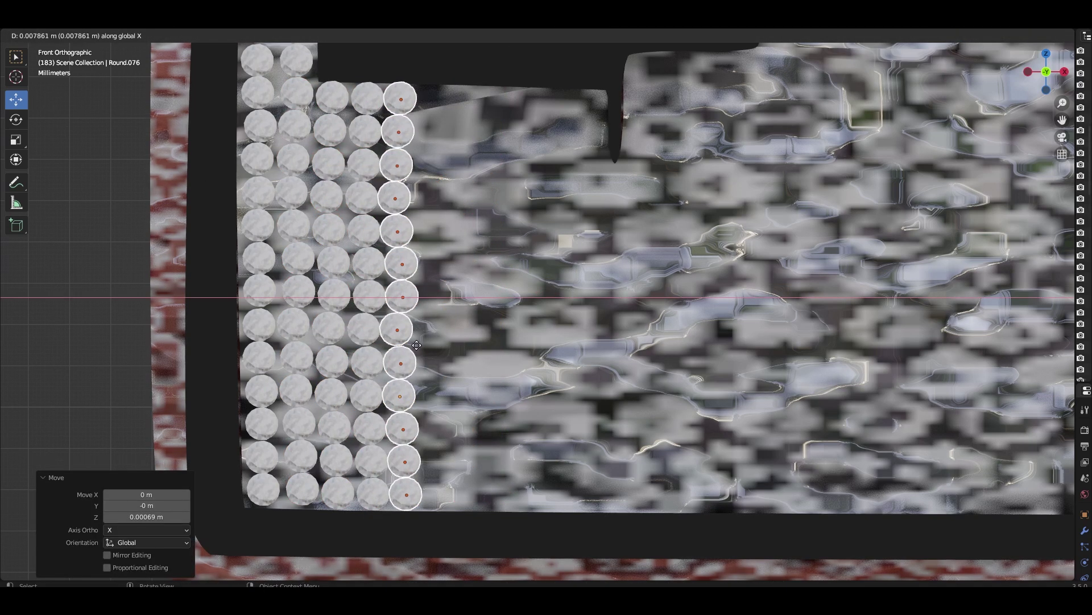
{"action": "key", "text": "shift+r"}
{"action": "key", "text": "shift+r"}
{"action": "key", "text": "shift+r"}
{"action": "key", "text": "shift+r"}
Step: Check the stone grid from top view and nudge columns into alignment
{"action": "middle_click_drag", "start_coordinate": [528, 358], "coordinate": [489, 330], "text": "shift"}
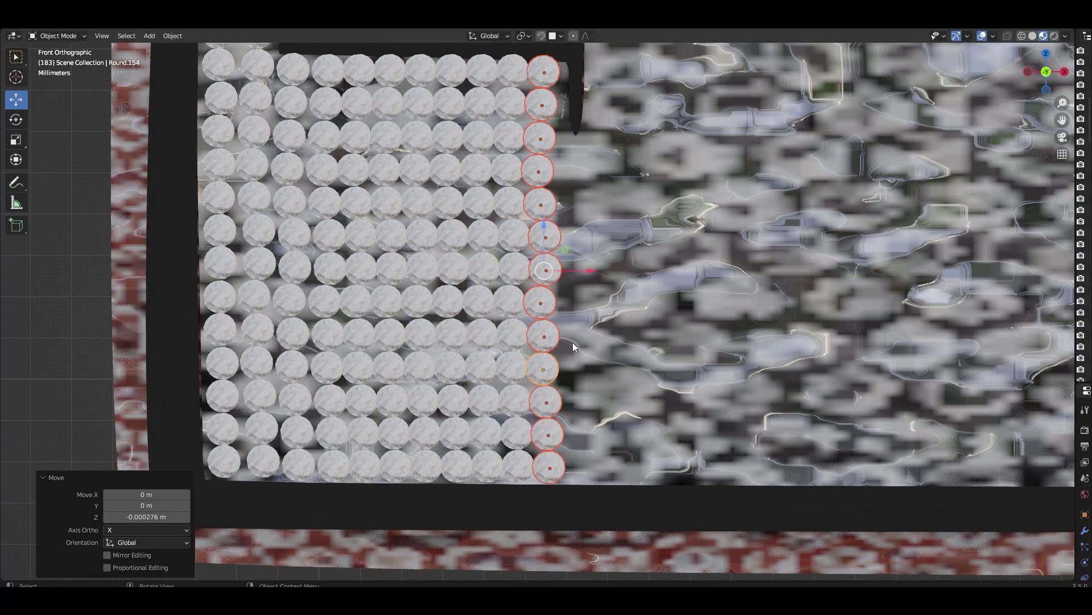
{"action": "key", "text": "KP_7"}
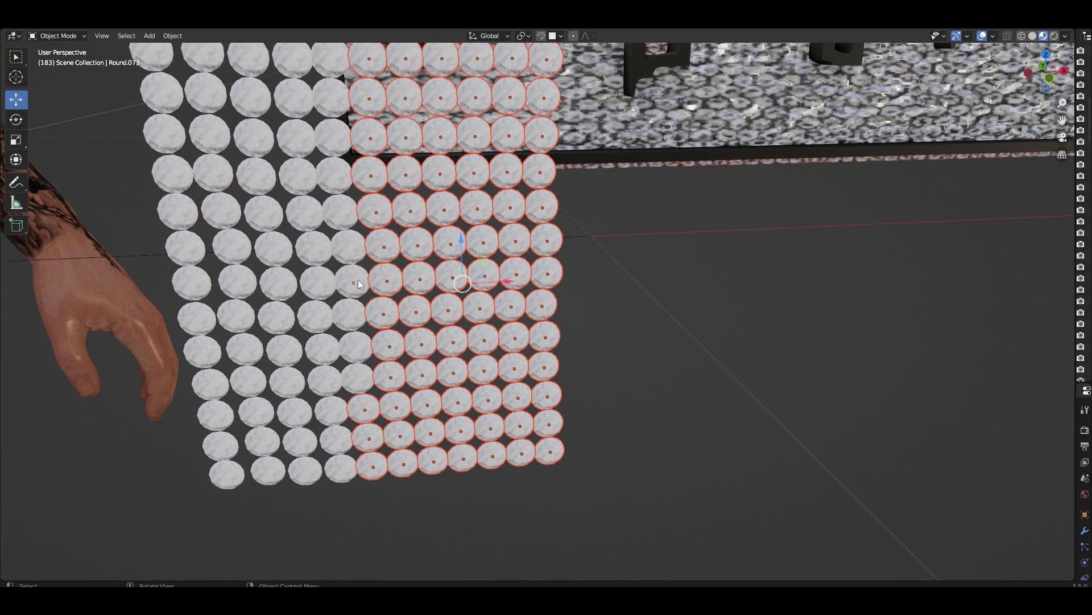
{"action": "key", "text": "KP_1"}
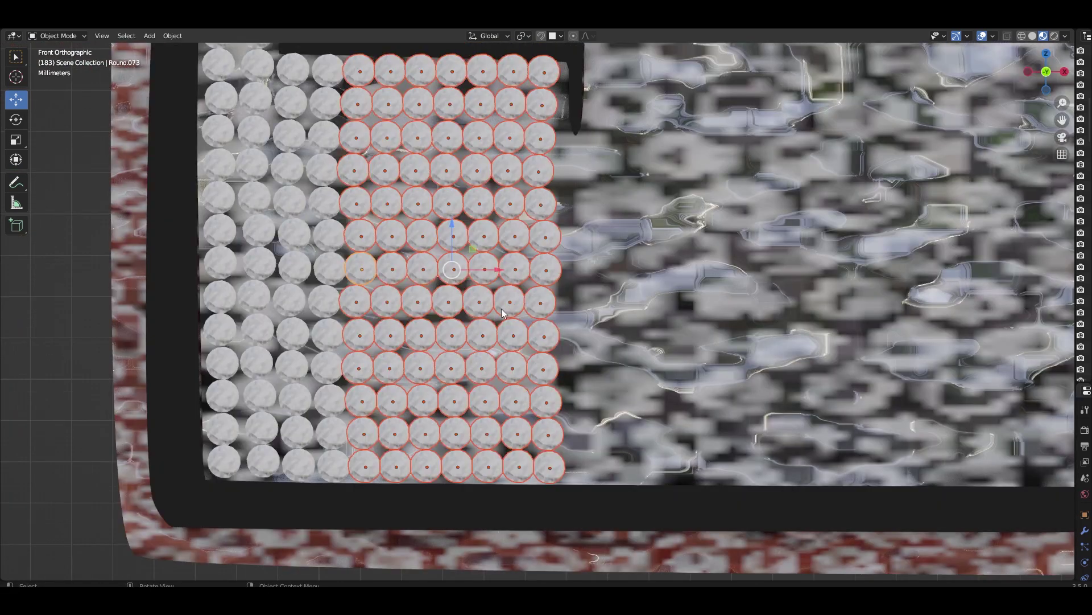
{"action": "key", "text": "g"}
{"action": "left_click", "coordinate": [511, 325]}
{"action": "key", "text": "KP_7"}
{"action": "mouse_move", "coordinate": [405, 142]}
{"action": "left_mouse_down"}
{"action": "mouse_move", "coordinate": [408, 337]}
{"action": "mouse_move", "coordinate": [446, 361]}
{"action": "left_mouse_up"}
{"action": "key", "text": "KP_1"}
{"action": "left_click", "coordinate": [377, 540], "text": "shift"}
Step: Place single stone copies at the border corner and up the inner black border
{"action": "scroll", "coordinate": [411, 394], "scroll_direction": "up", "scroll_amount": 2}
{"action": "scroll", "coordinate": [341, 227], "scroll_direction": "down", "scroll_amount": 8}
{"action": "scroll", "coordinate": [506, 359], "scroll_direction": "up", "scroll_amount": 3}
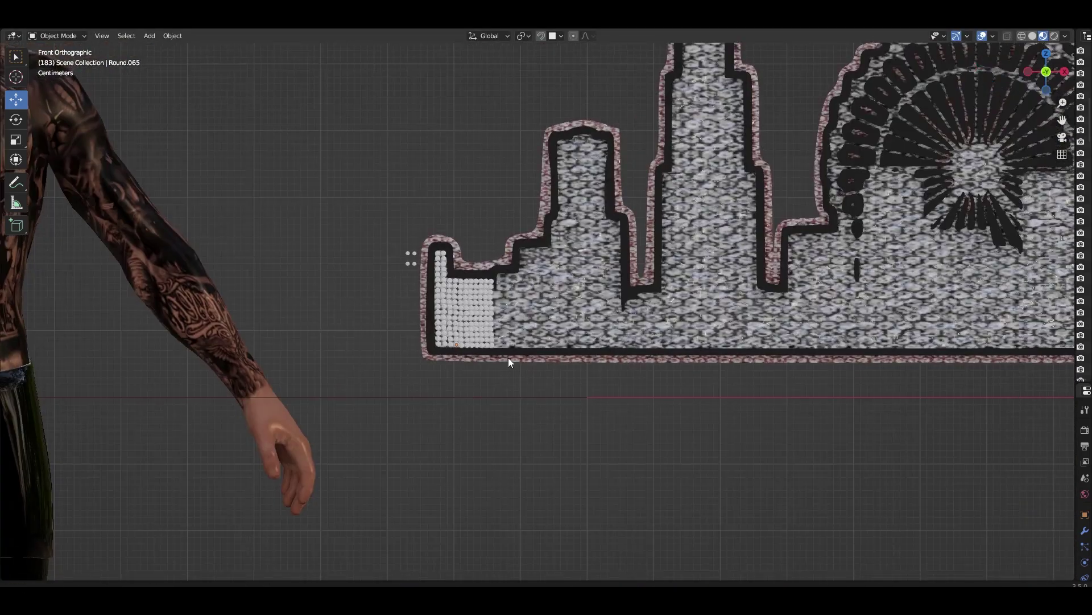
{"action": "scroll", "coordinate": [286, 390], "scroll_direction": "down", "scroll_amount": 2}
{"action": "scroll", "coordinate": [368, 393], "scroll_direction": "up", "scroll_amount": 4}
{"action": "scroll", "coordinate": [367, 392], "scroll_direction": "up", "scroll_amount": 3}
{"action": "scroll", "coordinate": [367, 392], "scroll_direction": "up", "scroll_amount": 3}
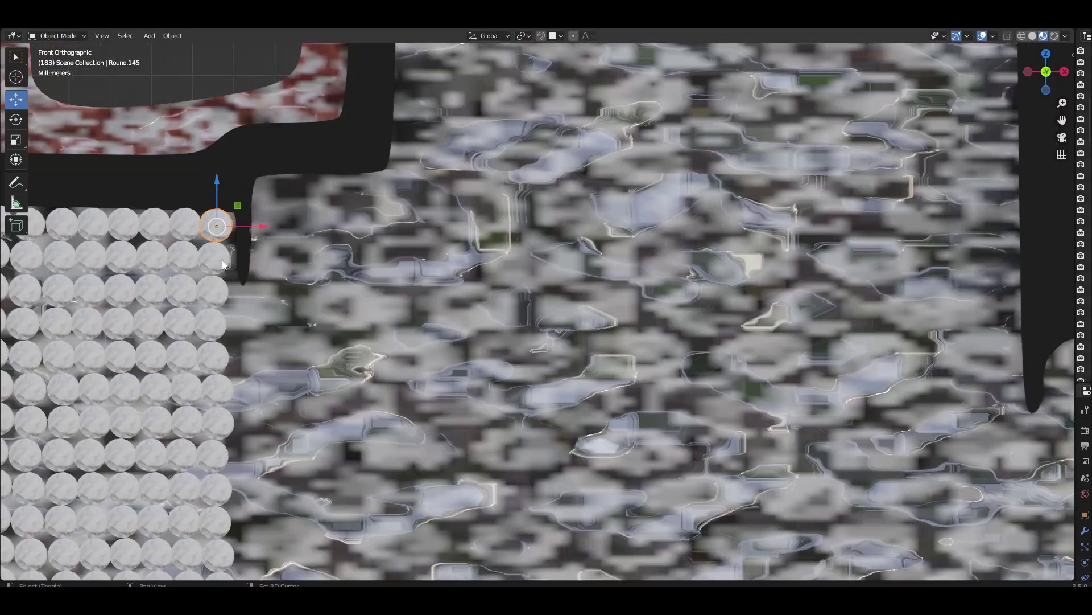
{"action": "key", "text": "shift+d"}
{"action": "left_click", "coordinate": [260, 348]}
{"action": "key", "text": "shift+d"}
{"action": "left_click", "coordinate": [288, 326]}
{"action": "scroll", "coordinate": [419, 336], "scroll_direction": "up", "scroll_amount": 3}
{"action": "key", "text": "shift+d"}
{"action": "left_click", "coordinate": [370, 327]}
Step: Continue single stones along the border and across a row to the right
{"action": "key", "text": "shift+d"}
{"action": "left_click", "coordinate": [371, 226]}
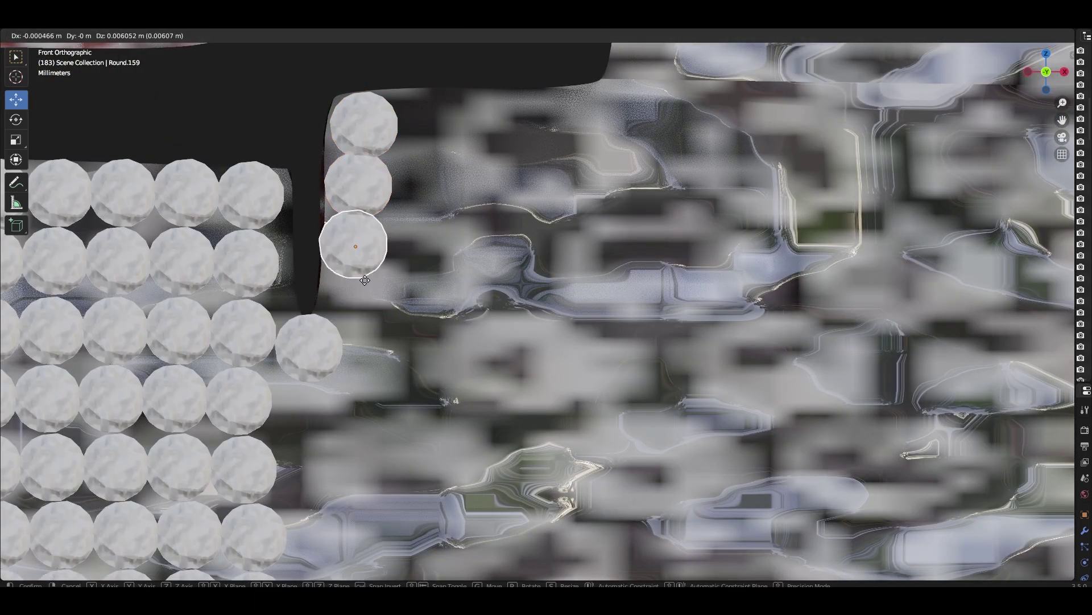
{"action": "key", "text": "shift+d"}
{"action": "left_click", "coordinate": [313, 353]}
{"action": "scroll", "coordinate": [313, 353], "scroll_direction": "down", "scroll_amount": 3}
{"action": "key", "text": "shift+d"}
{"action": "left_click", "coordinate": [483, 290]}
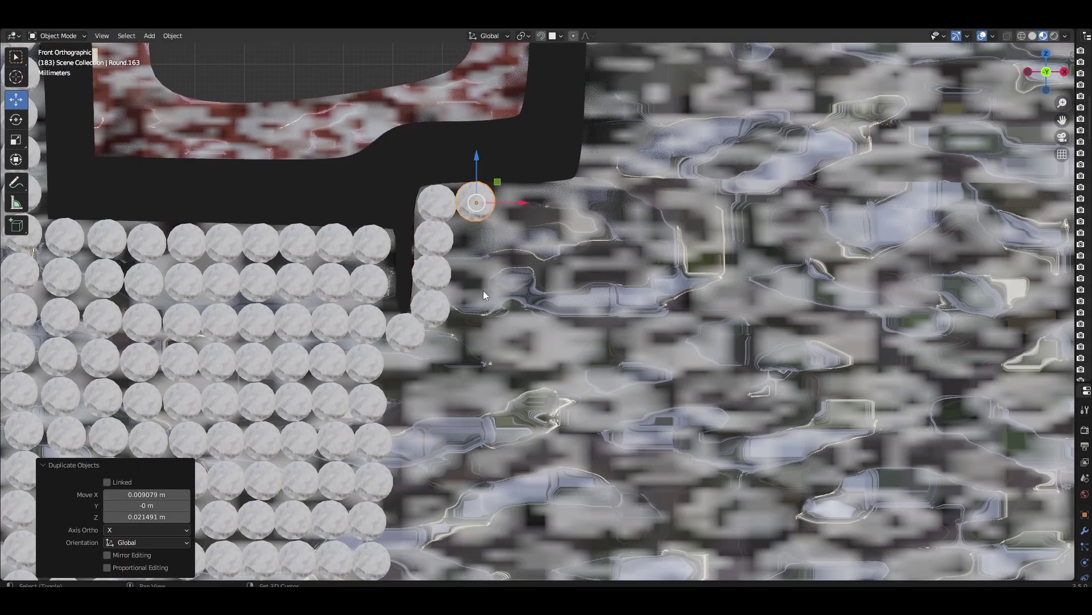
{"action": "key", "text": "shift+d"}
{"action": "left_click", "coordinate": [523, 298]}
Step: Add more stones climbing the building's step outline, with the viewport in Solid shading
{"action": "scroll", "coordinate": [519, 311], "scroll_direction": "up", "scroll_amount": 2}
{"action": "key", "text": "shift+d"}
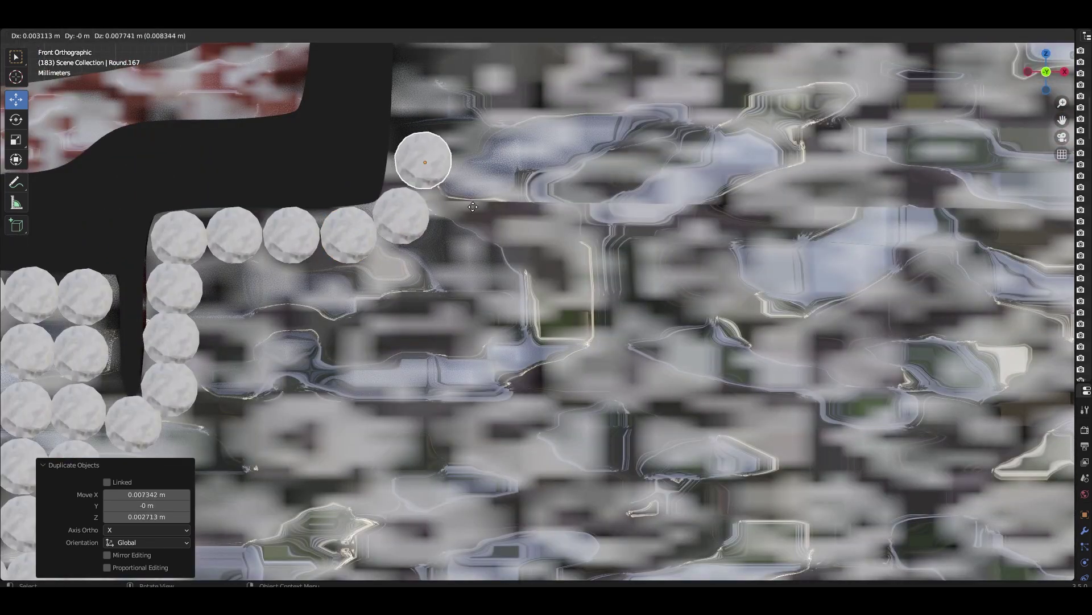
{"action": "left_click", "coordinate": [419, 165]}
{"action": "key", "text": "shift+d"}
{"action": "left_click", "coordinate": [425, 357]}
{"action": "left_click", "coordinate": [1033, 36]}
{"action": "key", "text": "shift+d"}
{"action": "left_click", "coordinate": [471, 176]}
{"action": "key", "text": "shift+d"}
Step: Place the gem stone on the building's border and stack duplicates up the column
{"action": "left_click", "coordinate": [622, 170]}
{"action": "scroll", "coordinate": [336, 239], "scroll_direction": "up", "scroll_amount": 2}
{"action": "key", "text": "shift+d"}
{"action": "left_click", "coordinate": [460, 222]}
{"action": "middle_click_drag", "start_coordinate": [460, 222], "coordinate": [376, 339], "text": "shift"}
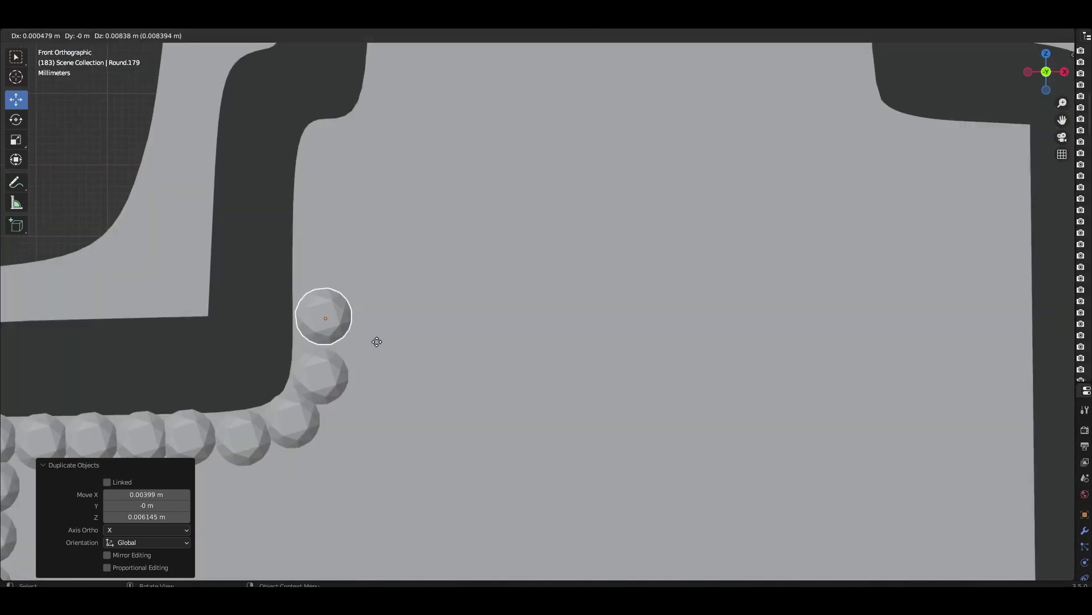
{"action": "key", "text": "shift+d"}
{"action": "left_click", "coordinate": [375, 284]}
{"action": "key", "text": "shift+d"}
{"action": "left_click", "coordinate": [424, 161]}
{"action": "key", "text": "shift+d"}
{"action": "left_click", "coordinate": [295, 305]}
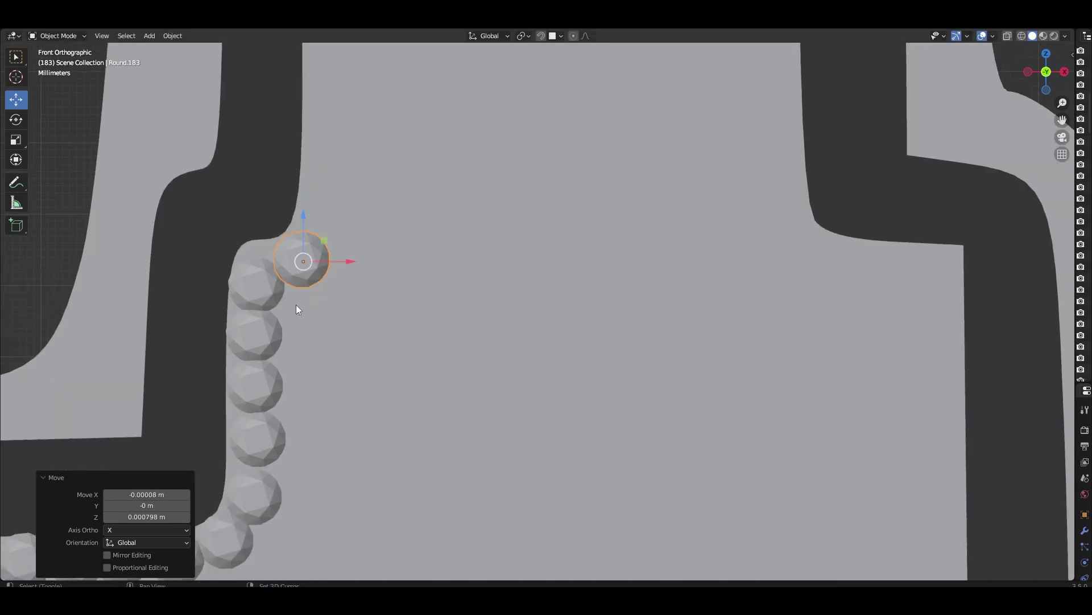
{"action": "key", "text": "shift+d"}
{"action": "left_click", "coordinate": [333, 408]}
{"action": "scroll", "coordinate": [332, 408], "scroll_direction": "down", "scroll_amount": 2}
{"action": "middle_click_drag", "start_coordinate": [332, 407], "coordinate": [336, 493], "text": "shift"}
Step: Continue duplicating spheres up the border column to its top
{"action": "key", "text": "shift+d"}
{"action": "left_click", "coordinate": [373, 390]}
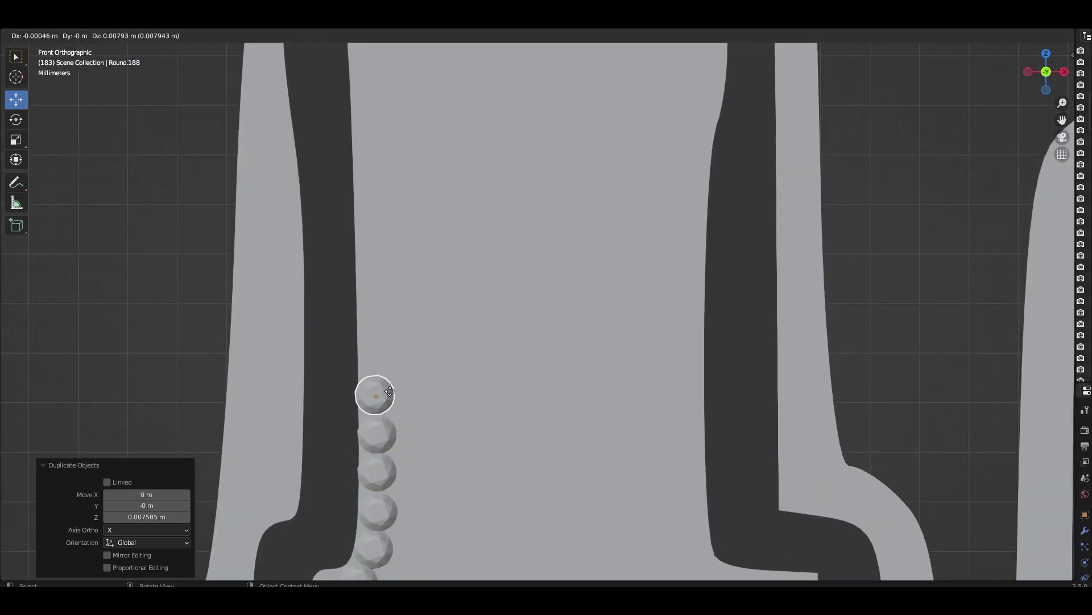
{"action": "key", "text": "shift+d"}
{"action": "left_click", "coordinate": [415, 361]}
{"action": "key", "text": "shift+d"}
{"action": "left_click", "coordinate": [423, 322]}
{"action": "key", "text": "shift+d"}
{"action": "left_click", "coordinate": [421, 234]}
{"action": "key", "text": "shift+d"}
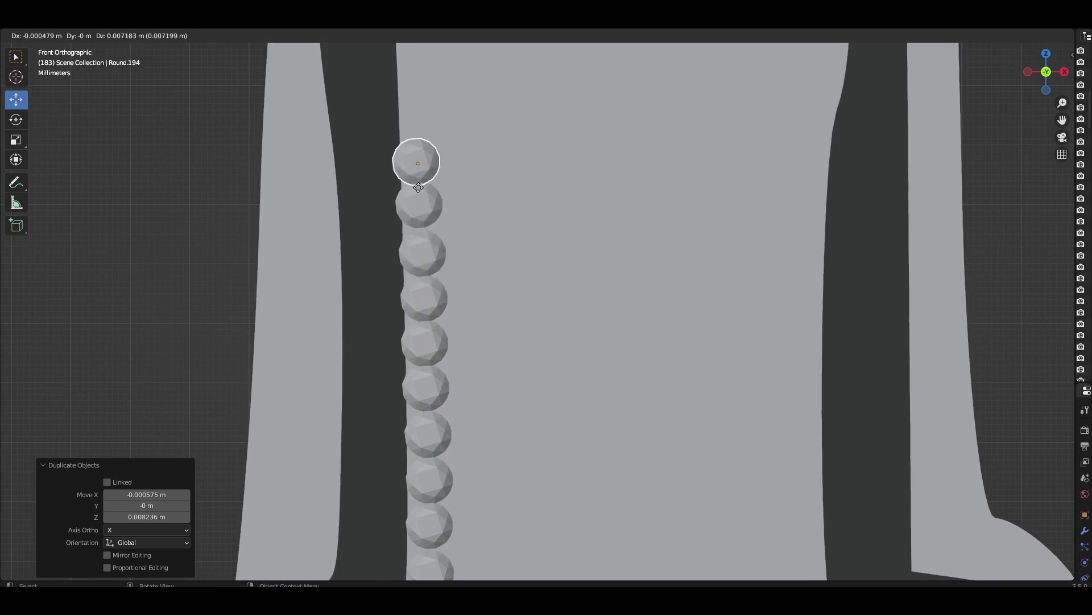
{"action": "left_click", "coordinate": [419, 192]}
{"action": "scroll", "coordinate": [377, 339], "scroll_direction": "up", "scroll_amount": 2}
{"action": "scroll", "coordinate": [405, 438], "scroll_direction": "down", "scroll_amount": 2}
Step: Add duplicated spheres along the outline's top edge
{"action": "key", "text": "shift+d"}
{"action": "left_click", "coordinate": [459, 232]}
{"action": "key", "text": "shift+d"}
{"action": "left_click", "coordinate": [598, 175]}
{"action": "scroll", "coordinate": [495, 366], "scroll_direction": "down", "scroll_amount": 2}
{"action": "scroll", "coordinate": [512, 318], "scroll_direction": "down", "scroll_amount": 2}
{"action": "scroll", "coordinate": [387, 257], "scroll_direction": "up", "scroll_amount": 5}
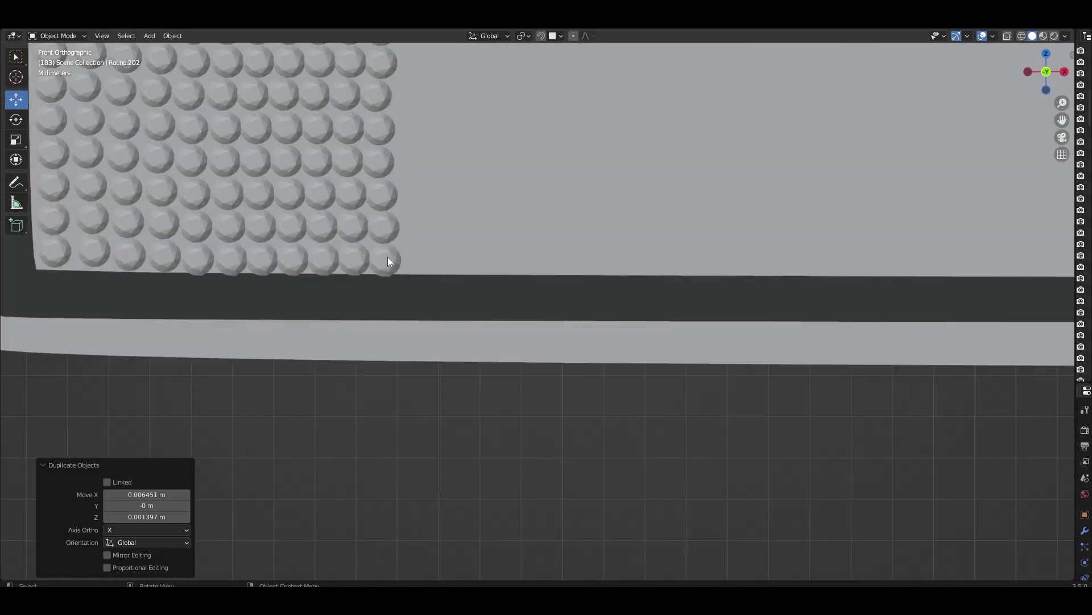
{"action": "scroll", "coordinate": [375, 261], "scroll_direction": "up", "scroll_amount": 2}
Step: Extend the grid row with X-constrained sphere copies and repeated duplicates
{"action": "left_click", "coordinate": [280, 265]}
{"action": "key", "text": "shift+d"}
{"action": "key", "text": "x"}
{"action": "left_click", "coordinate": [372, 285]}
{"action": "scroll", "coordinate": [329, 305], "scroll_direction": "up", "scroll_amount": 3}
{"action": "key", "text": "g"}
{"action": "left_click", "coordinate": [256, 298]}
{"action": "key", "text": "shift+d"}
{"action": "left_click", "coordinate": [342, 251]}
{"action": "middle_click_drag", "start_coordinate": [342, 251], "coordinate": [294, 271], "text": "shift"}
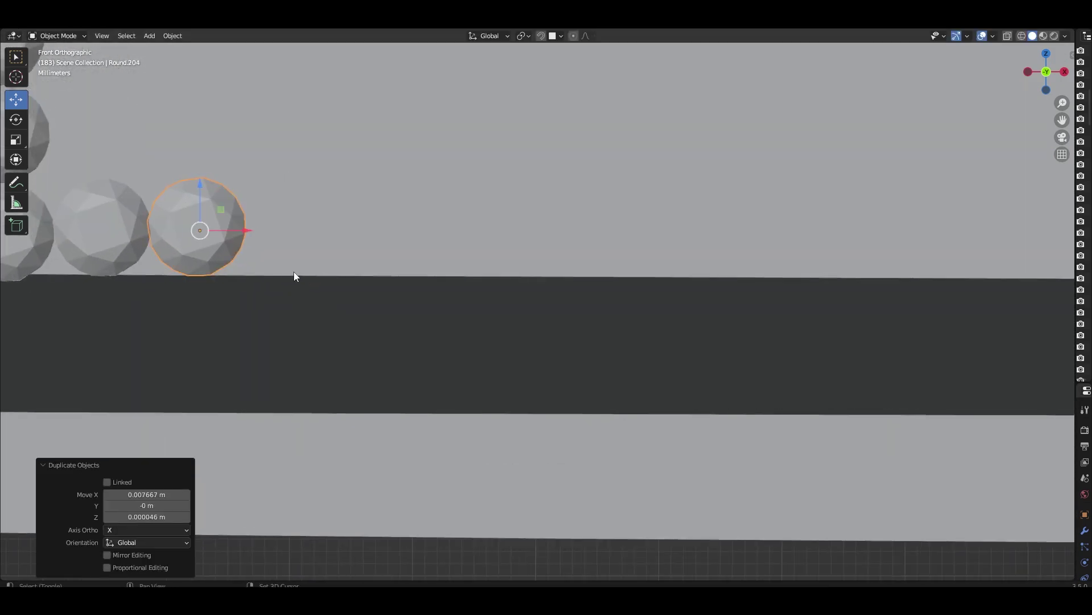
{"action": "key", "text": "shift+r"}
{"action": "key", "text": "shift+r"}
{"action": "key", "text": "shift+r"}
{"action": "middle_click_drag", "start_coordinate": [476, 250], "coordinate": [305, 268], "text": "shift"}
{"action": "key", "text": "shift+r"}
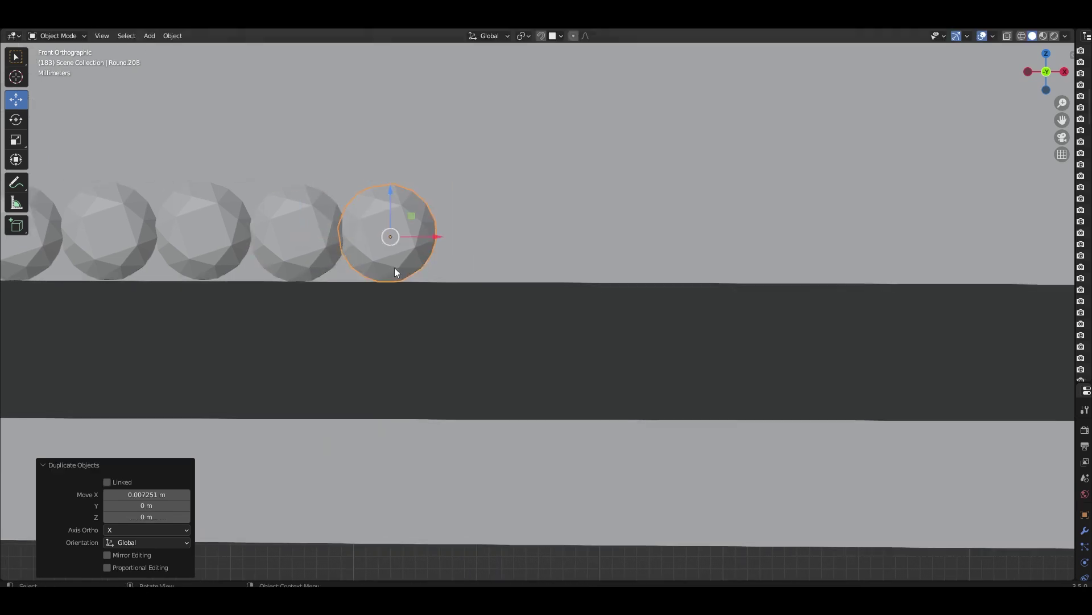
{"action": "key", "text": "shift+r"}
{"action": "scroll", "coordinate": [485, 333], "scroll_direction": "down", "scroll_amount": 3}
{"action": "scroll", "coordinate": [469, 373], "scroll_direction": "down", "scroll_amount": 3}
{"action": "scroll", "coordinate": [354, 262], "scroll_direction": "up", "scroll_amount": 8}
Step: Fill gaps at the grid's edge with copied spheres and fine-tune their positions
{"action": "left_click", "coordinate": [228, 215]}
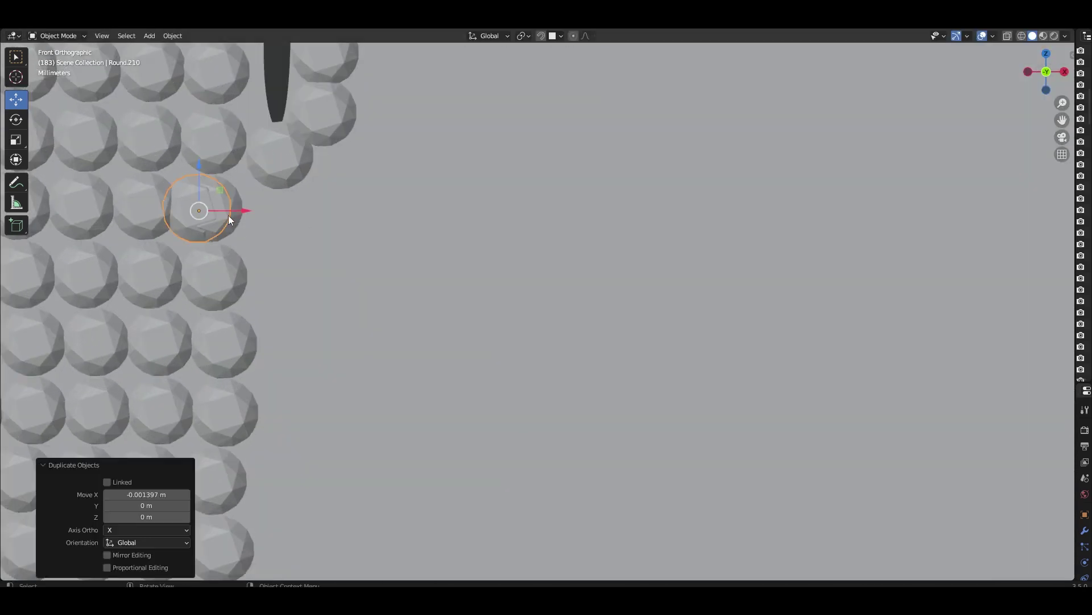
{"action": "key", "text": "shift+r"}
{"action": "key", "text": "shift+d"}
{"action": "left_click", "coordinate": [263, 411]}
{"action": "middle_click_drag", "start_coordinate": [262, 411], "coordinate": [249, 427], "text": "shift"}
{"action": "key", "text": "shift+d"}
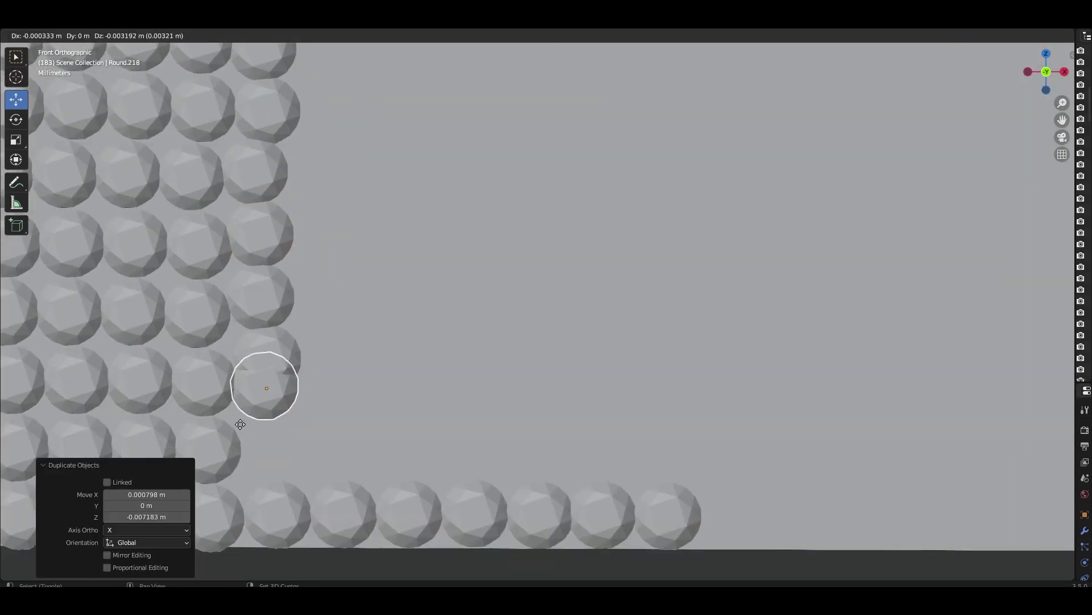
{"action": "left_click", "coordinate": [267, 314]}
{"action": "left_click", "coordinate": [257, 187]}
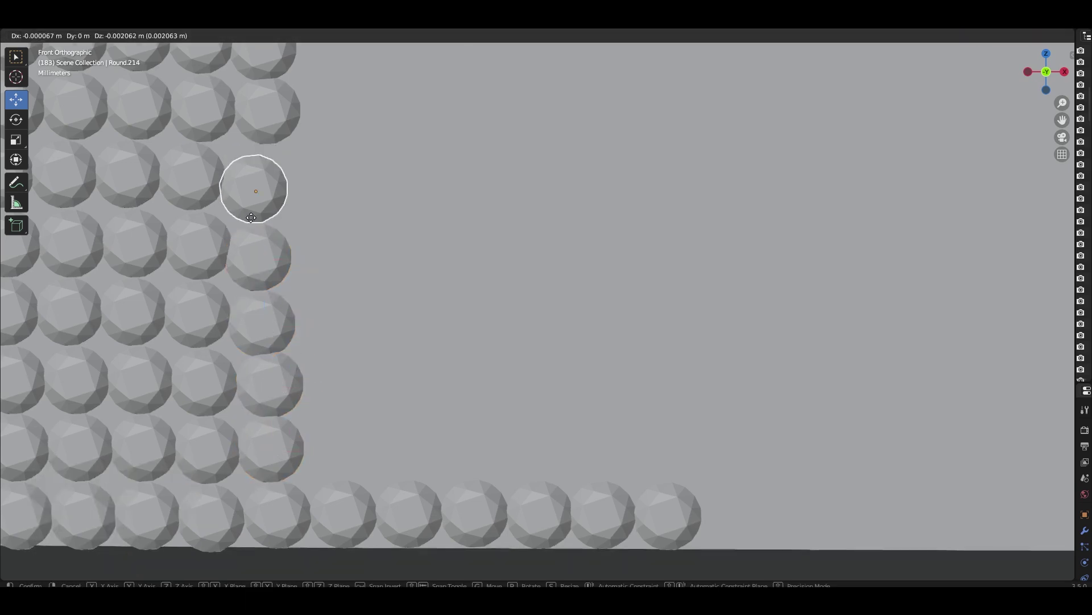
{"action": "middle_click_drag", "start_coordinate": [256, 188], "coordinate": [331, 312], "text": "shift"}
{"action": "left_click_drag", "start_coordinate": [322, 258], "coordinate": [320, 190]}
{"action": "scroll", "coordinate": [405, 357], "scroll_direction": "down", "scroll_amount": 2}
{"action": "scroll", "coordinate": [406, 362], "scroll_direction": "up", "scroll_amount": 5}
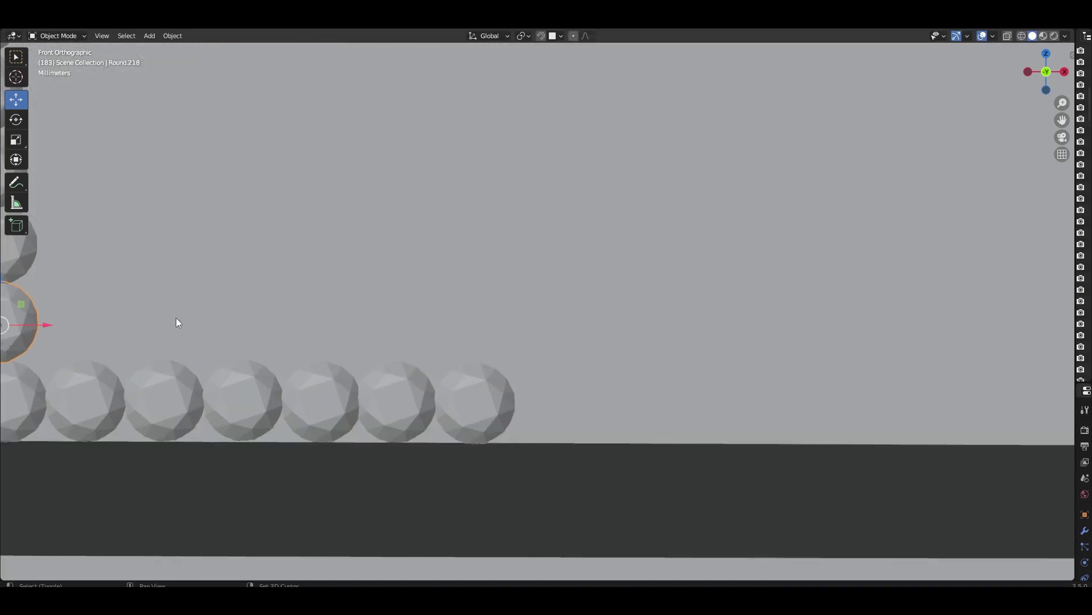
Step: Extend the lower row with duplicated spheres from its last sphere
{"action": "left_click", "coordinate": [176, 317]}
{"action": "key", "text": "shift+d"}
{"action": "left_click", "coordinate": [636, 323]}
{"action": "scroll", "coordinate": [446, 356], "scroll_direction": "down", "scroll_amount": 4}
{"action": "scroll", "coordinate": [341, 382], "scroll_direction": "up", "scroll_amount": 4}
{"action": "key", "text": "shift+d"}
{"action": "left_click", "coordinate": [336, 450]}
{"action": "key", "text": "shift+d"}
{"action": "left_click", "coordinate": [540, 432]}
{"action": "key", "text": "shift+d"}
{"action": "scroll", "coordinate": [456, 402], "scroll_direction": "down", "scroll_amount": 10}
{"action": "scroll", "coordinate": [457, 403], "scroll_direction": "up", "scroll_amount": 10}
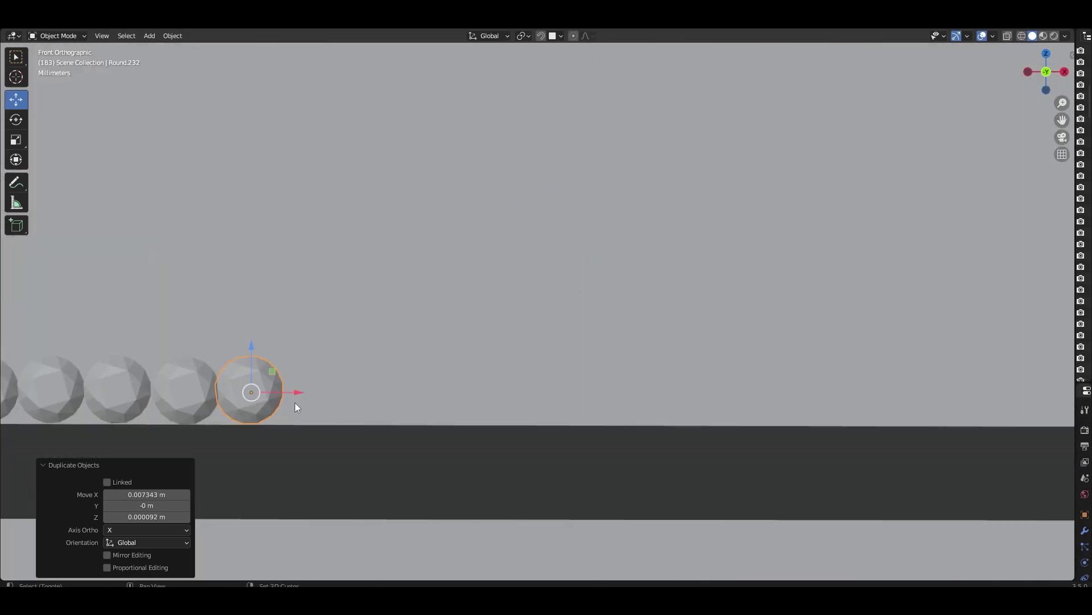
Step: Finish the lower row with more sphere copies, some constrained to Z
{"action": "key", "text": "shift+d"}
{"action": "left_click", "coordinate": [517, 415]}
{"action": "key", "text": "shift+d"}
{"action": "key", "text": "z"}
{"action": "left_click", "coordinate": [468, 397]}
{"action": "key", "text": "shift+d"}
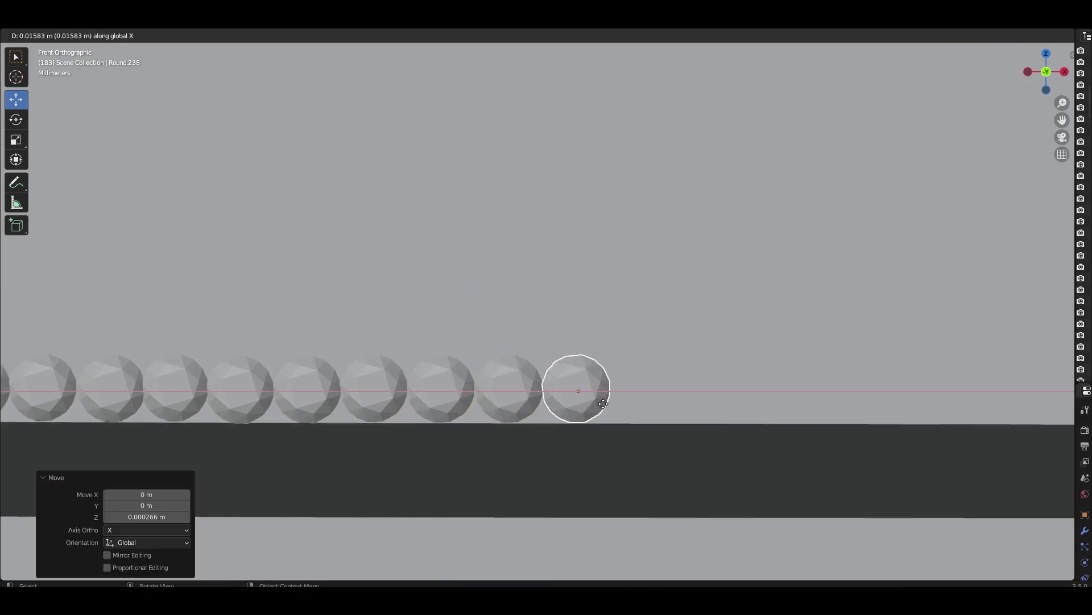
{"action": "left_click", "coordinate": [575, 393]}
{"action": "key", "text": "shift+d"}
{"action": "left_click", "coordinate": [546, 393]}
{"action": "key", "text": "shift+d"}
{"action": "left_click", "coordinate": [508, 414]}
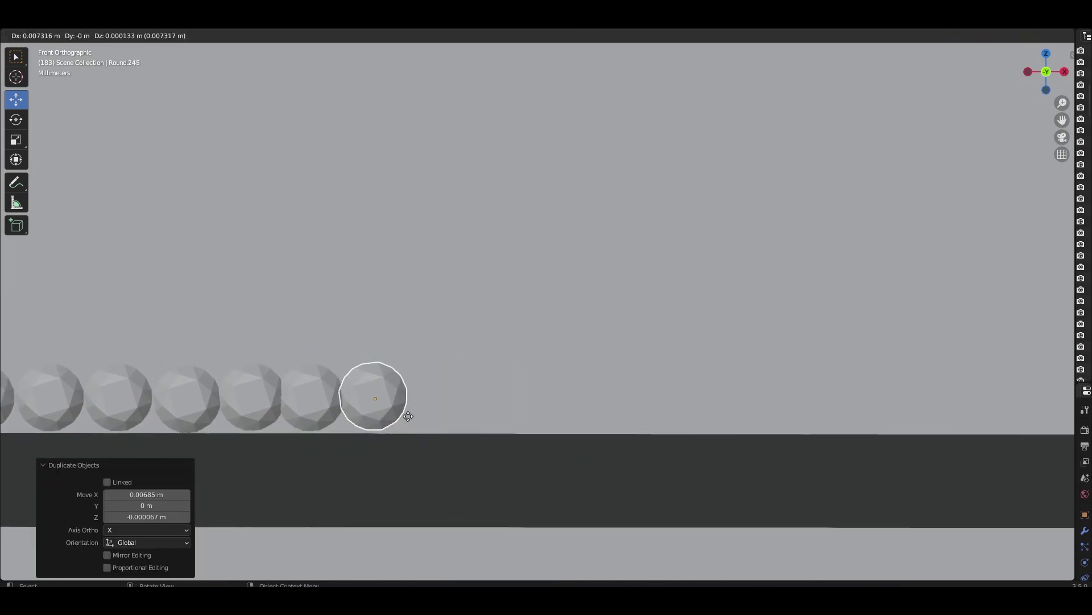
{"action": "scroll", "coordinate": [496, 361], "scroll_direction": "down", "scroll_amount": 6}
{"action": "scroll", "coordinate": [405, 172], "scroll_direction": "up", "scroll_amount": 5}
{"action": "scroll", "coordinate": [352, 194], "scroll_direction": "up", "scroll_amount": 3}
Step: Save the Blender file
{"action": "key", "text": "ctrl+s"}
{"action": "left_click", "coordinate": [431, 209]}
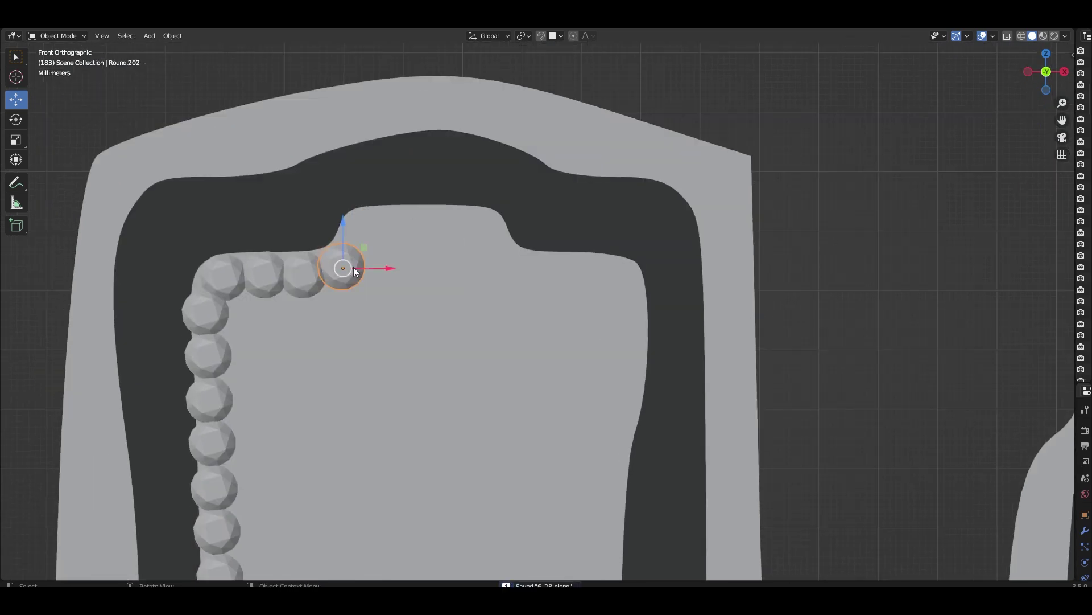
{"action": "scroll", "coordinate": [464, 195], "scroll_direction": "up", "scroll_amount": 4}
Step: Place a copied sphere at the outline's corner and reposition the row-end sphere below it
{"action": "key", "text": "shift+d"}
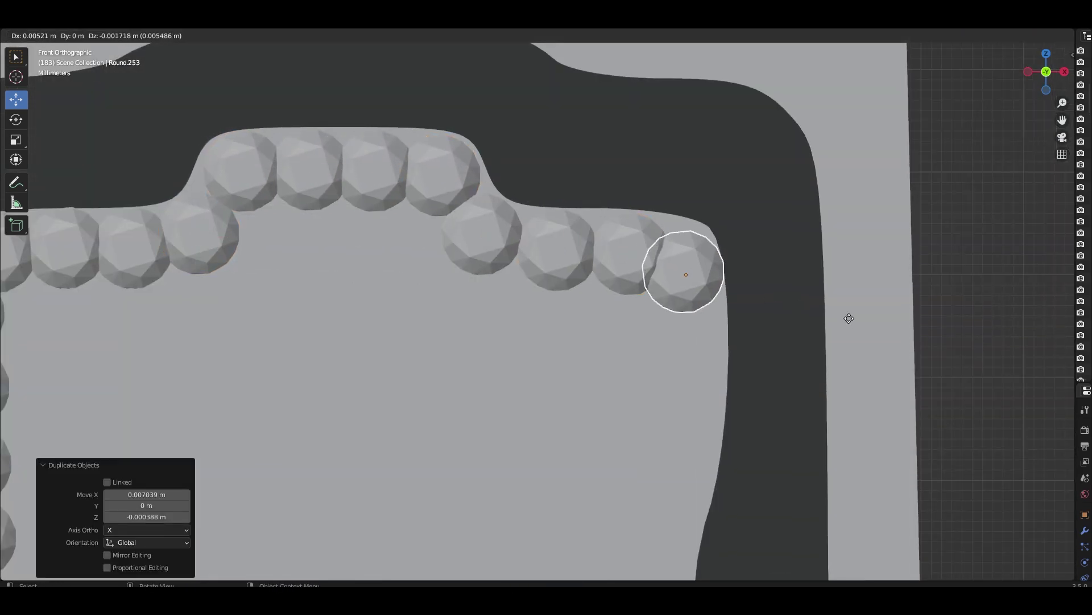
{"action": "left_click", "coordinate": [846, 313]}
{"action": "middle_click_drag", "start_coordinate": [846, 312], "coordinate": [675, 304], "text": "shift"}
{"action": "left_click_drag", "start_coordinate": [519, 268], "coordinate": [517, 306]}
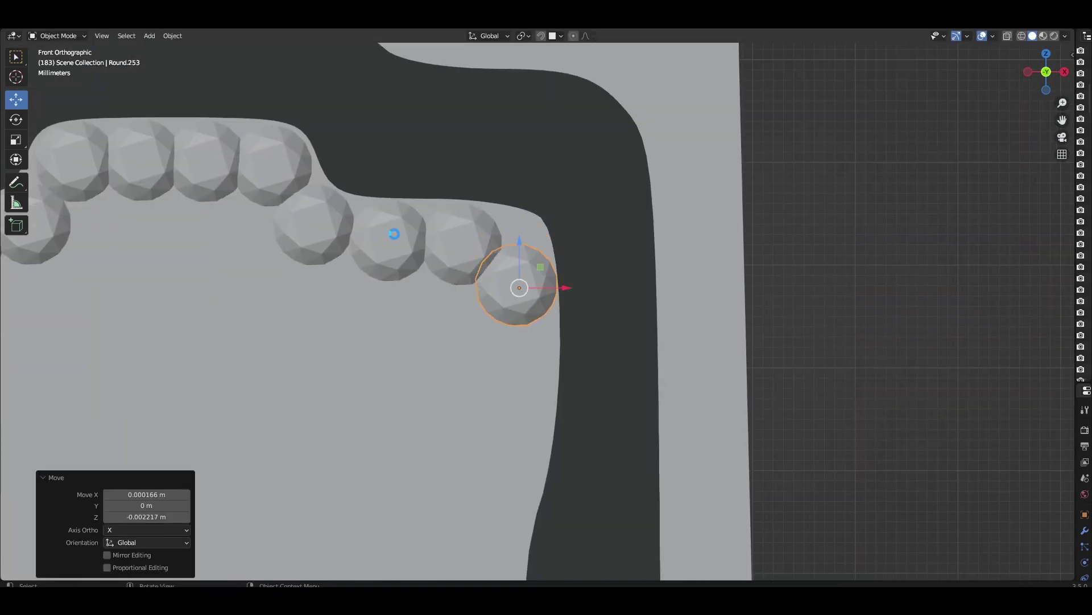
{"action": "middle_click_drag", "start_coordinate": [413, 300], "coordinate": [395, 189], "text": "shift"}
{"action": "left_click", "coordinate": [396, 189]}
{"action": "left_click", "coordinate": [381, 139]}
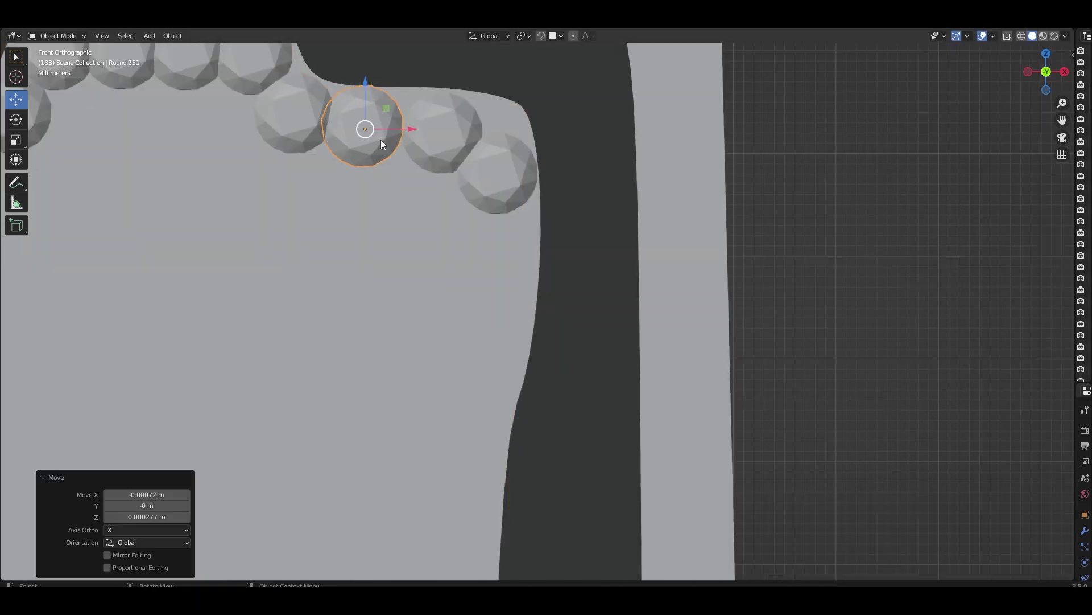
{"action": "left_click_drag", "start_coordinate": [381, 139], "coordinate": [495, 250]}
Step: Duplicate spheres down the right edge to the column's bottom
{"action": "key", "text": "shift+d"}
{"action": "left_click", "coordinate": [496, 325]}
{"action": "middle_click_drag", "start_coordinate": [496, 326], "coordinate": [496, 230], "text": "shift"}
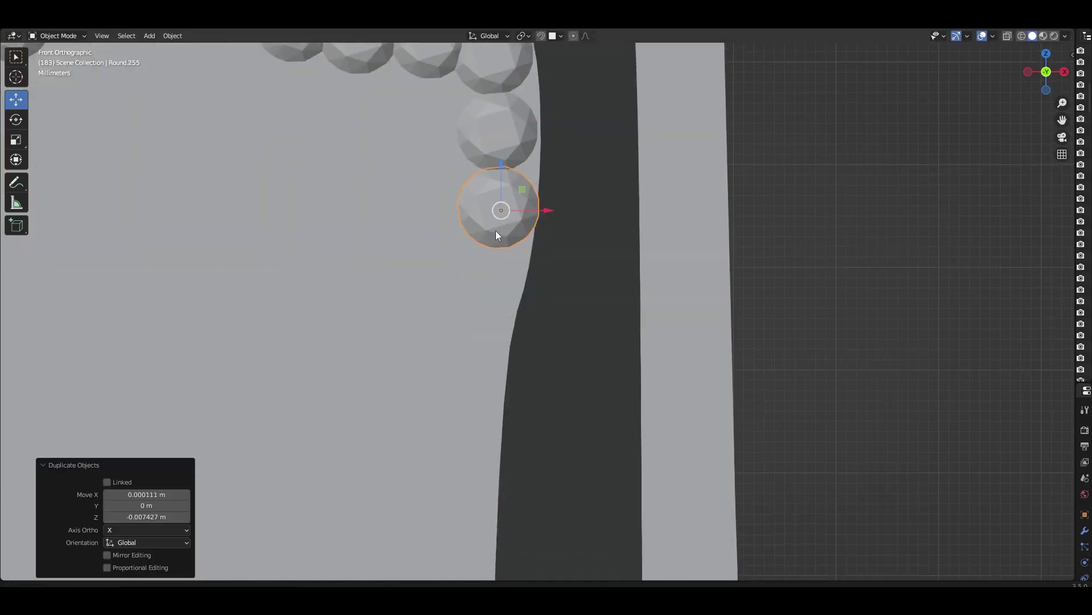
{"action": "key", "text": "shift+d"}
{"action": "left_click", "coordinate": [462, 365]}
{"action": "key", "text": "shift+d"}
{"action": "left_click", "coordinate": [392, 210]}
{"action": "key", "text": "shift+d"}
{"action": "left_click", "coordinate": [399, 301]}
{"action": "key", "text": "shift+d"}
{"action": "left_click", "coordinate": [399, 394]}
{"action": "key", "text": "shift+d"}
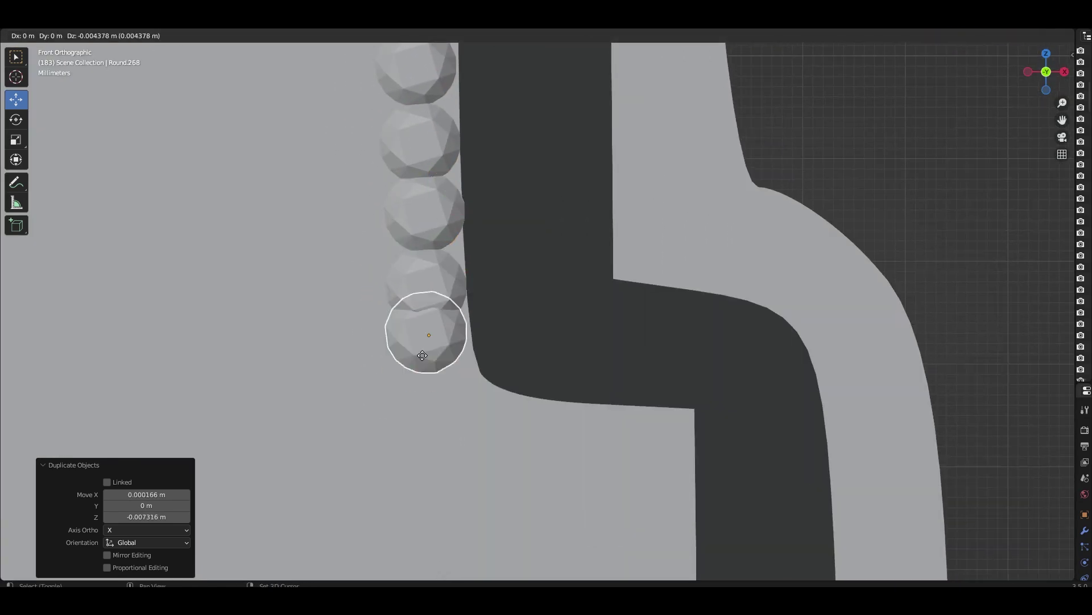
{"action": "left_click", "coordinate": [364, 310]}
{"action": "middle_click_drag", "start_coordinate": [364, 310], "coordinate": [357, 305], "text": "shift"}
Step: Place duplicated spheres along the curved edge
{"action": "key", "text": "shift+d"}
{"action": "left_click", "coordinate": [421, 313]}
{"action": "key", "text": "shift+d"}
{"action": "left_click", "coordinate": [495, 326]}
{"action": "key", "text": "shift+d"}
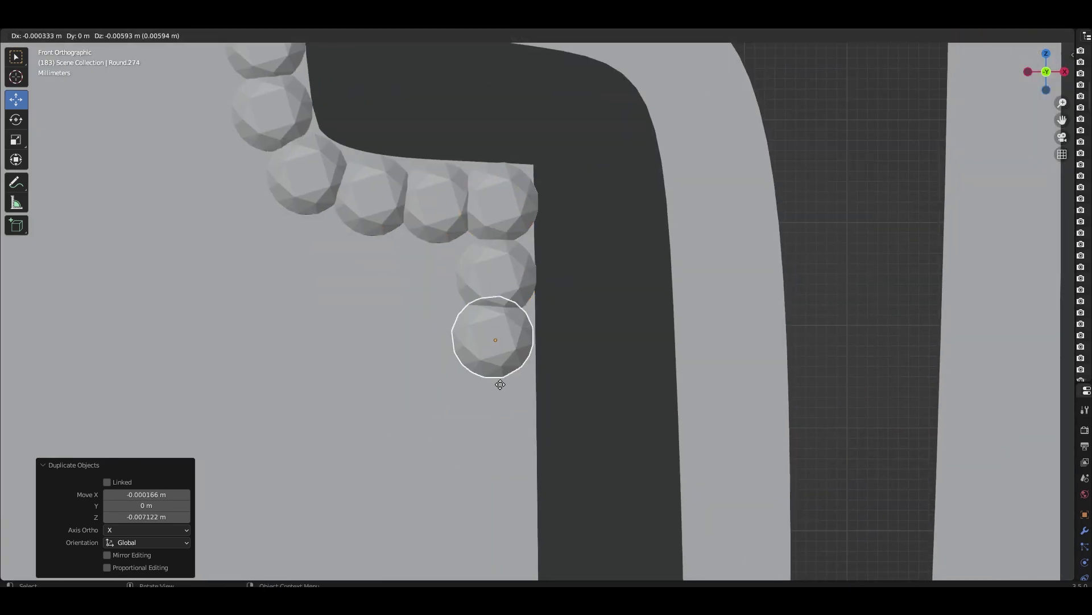
{"action": "key", "text": "shift+d"}
{"action": "left_click", "coordinate": [472, 304]}
{"action": "scroll", "coordinate": [577, 255], "scroll_direction": "down", "scroll_amount": 4}
{"action": "scroll", "coordinate": [577, 256], "scroll_direction": "up", "scroll_amount": 5}
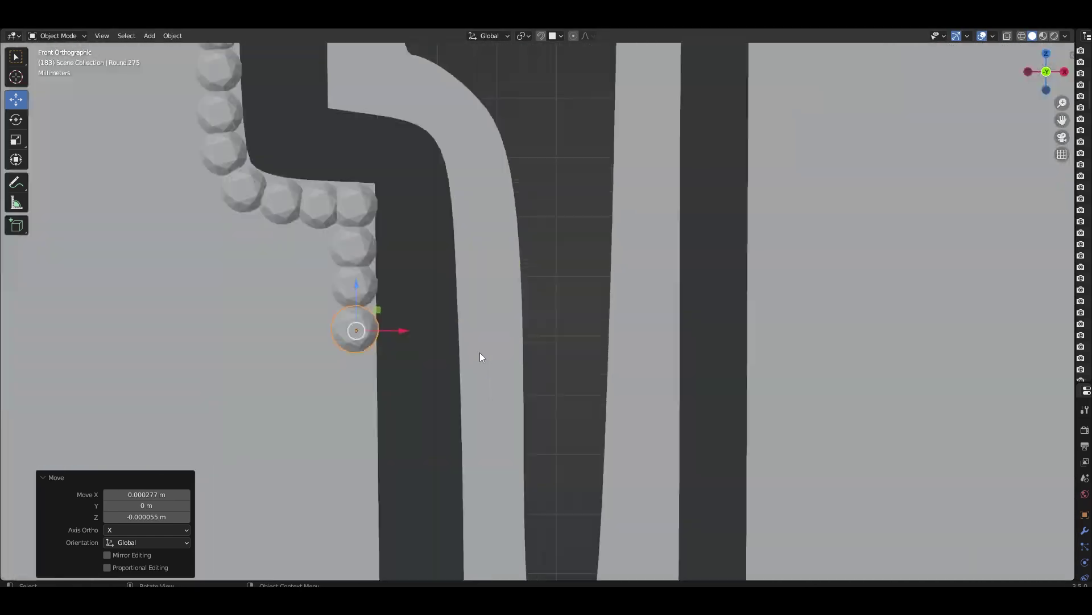
{"action": "scroll", "coordinate": [481, 356], "scroll_direction": "up", "scroll_amount": 5}
Step: Continue spheres down the edge and curve them around the dark tip
{"action": "key", "text": "shift+d"}
{"action": "left_click", "coordinate": [520, 219]}
{"action": "key", "text": "shift+d"}
{"action": "left_click", "coordinate": [529, 259]}
{"action": "key", "text": "shift+d"}
{"action": "key", "text": "shift+d"}
{"action": "left_click", "coordinate": [516, 373]}
{"action": "key", "text": "shift+d"}
{"action": "left_click", "coordinate": [502, 268]}
{"action": "key", "text": "shift+d"}
{"action": "left_click", "coordinate": [501, 347]}
Step: Run duplicated spheres along the edge to just below the corner
{"action": "key", "text": "shift+d"}
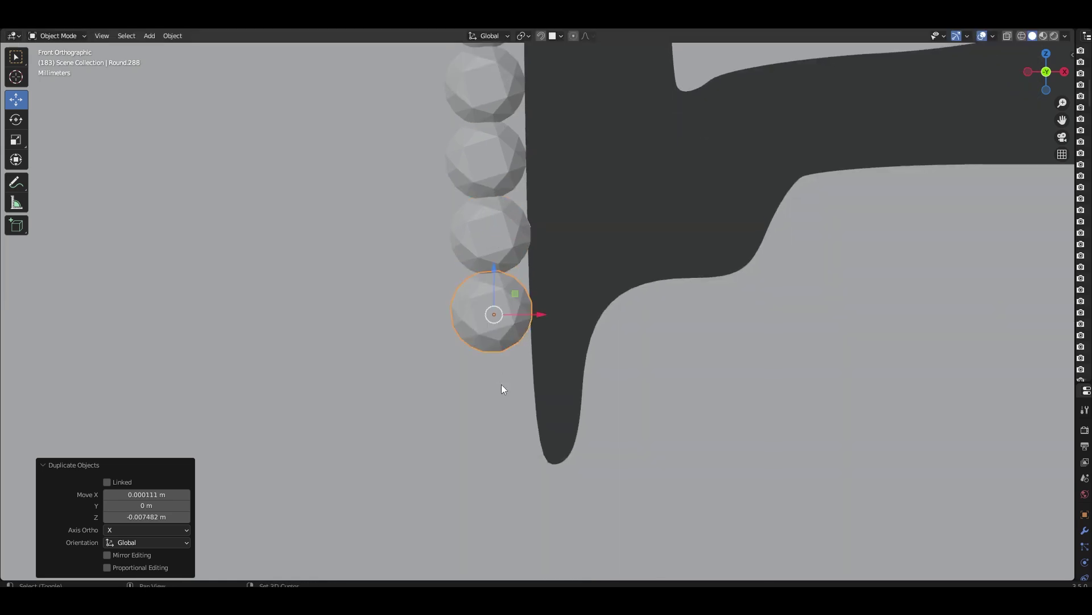
{"action": "left_click", "coordinate": [501, 384]}
{"action": "key", "text": "shift+d"}
{"action": "left_click", "coordinate": [578, 260]}
{"action": "key", "text": "shift+d"}
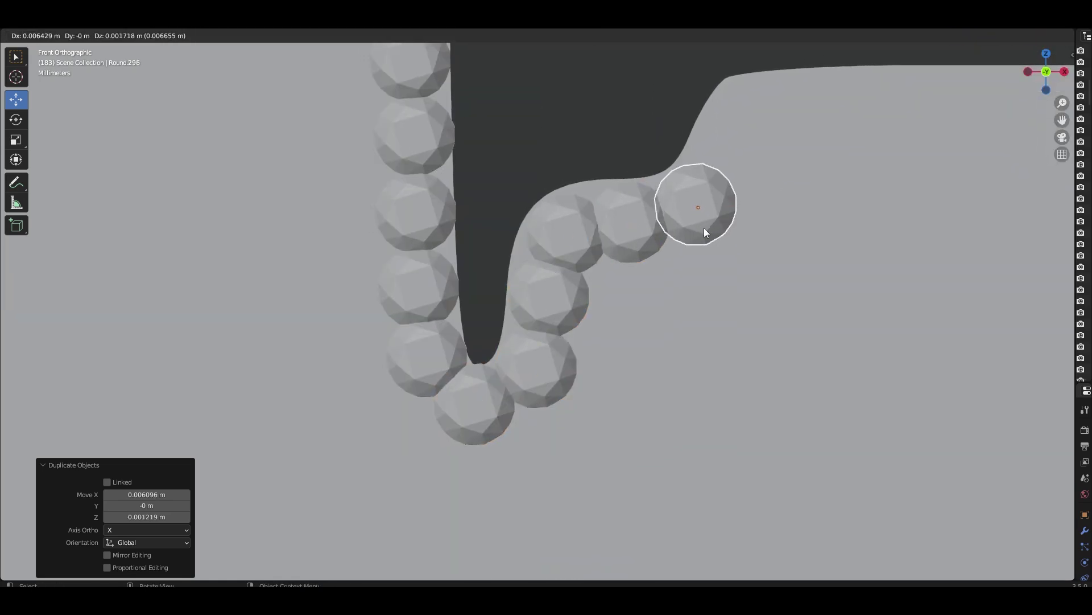
{"action": "left_click", "coordinate": [620, 238]}
{"action": "key", "text": "shift+d"}
{"action": "left_click", "coordinate": [785, 224]}
Step: Stack Z-constrained sphere copies up the vertical edge
{"action": "key", "text": "shift+d"}
{"action": "left_click", "coordinate": [936, 230]}
{"action": "scroll", "coordinate": [740, 256], "scroll_direction": "down", "scroll_amount": 5}
{"action": "mouse_move", "coordinate": [631, 296]}
{"action": "middle_mouse_down", "text": "shift"}
{"action": "mouse_move", "coordinate": [394, 312]}
{"action": "mouse_move", "coordinate": [600, 281]}
{"action": "middle_mouse_up", "text": "shift"}
{"action": "scroll", "coordinate": [569, 313], "scroll_direction": "up", "scroll_amount": 5}
{"action": "key", "text": "shift+d"}
{"action": "left_click", "coordinate": [528, 345]}
{"action": "middle_click_drag", "start_coordinate": [529, 345], "coordinate": [524, 381], "text": "shift"}
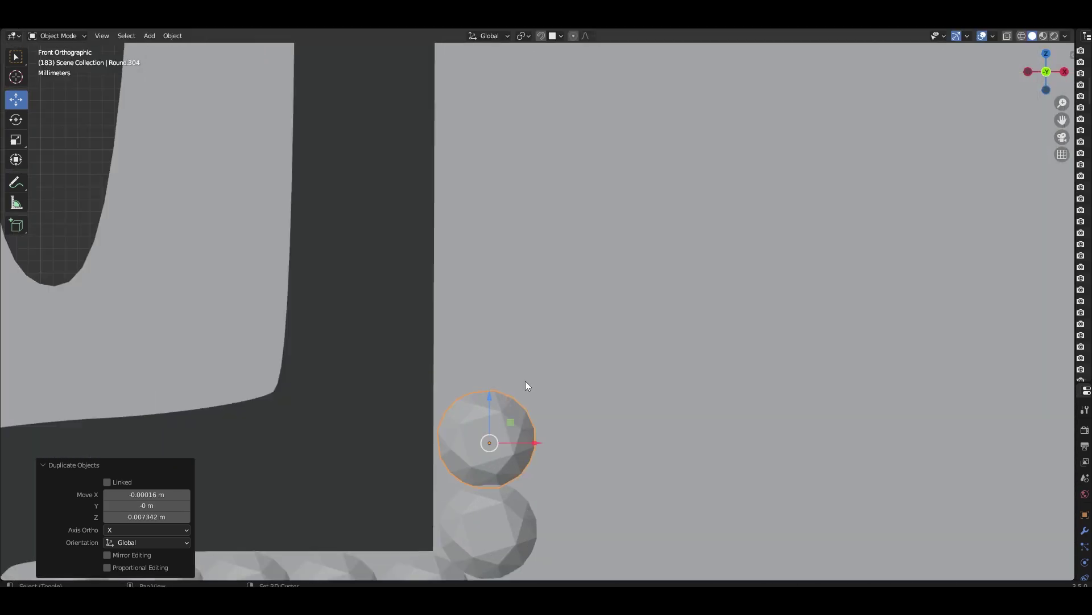
{"action": "key", "text": "shift+d"}
{"action": "left_click", "coordinate": [501, 319]}
{"action": "key", "text": "shift+d"}
{"action": "key", "text": "z"}
{"action": "left_click", "coordinate": [498, 186]}
{"action": "scroll", "coordinate": [525, 340], "scroll_direction": "down", "scroll_amount": 5}
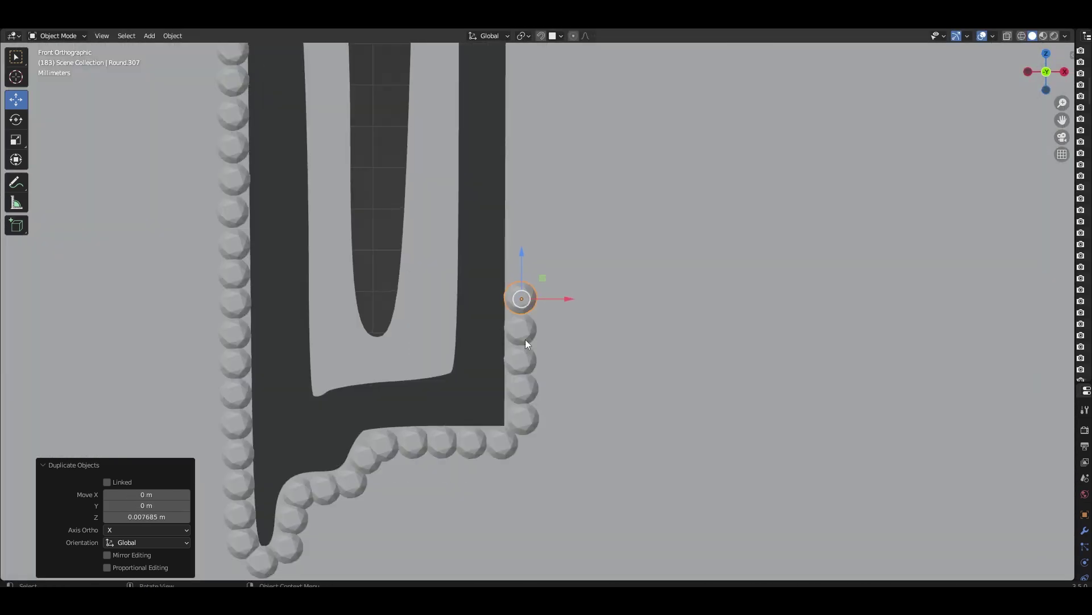
{"action": "key", "text": "shift+d"}
{"action": "key", "text": "z"}
{"action": "left_click", "coordinate": [460, 305]}
{"action": "key", "text": "shift+d"}
{"action": "key", "text": "z"}
{"action": "left_click", "coordinate": [446, 415]}
{"action": "scroll", "coordinate": [445, 419], "scroll_direction": "up", "scroll_amount": 2}
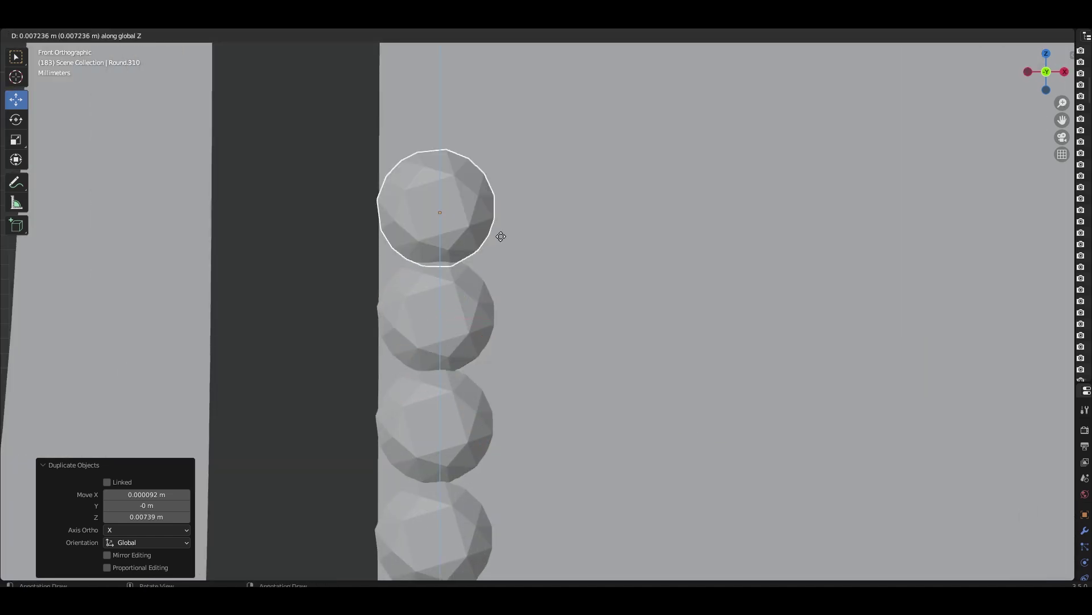
{"action": "scroll", "coordinate": [462, 394], "scroll_direction": "down", "scroll_amount": 2}
{"action": "key", "text": "shift+r"}
{"action": "key", "text": "shift+r"}
{"action": "key", "text": "shift+r"}
{"action": "scroll", "coordinate": [462, 394], "scroll_direction": "down", "scroll_amount": 4}
{"action": "scroll", "coordinate": [412, 332], "scroll_direction": "up", "scroll_amount": 5}
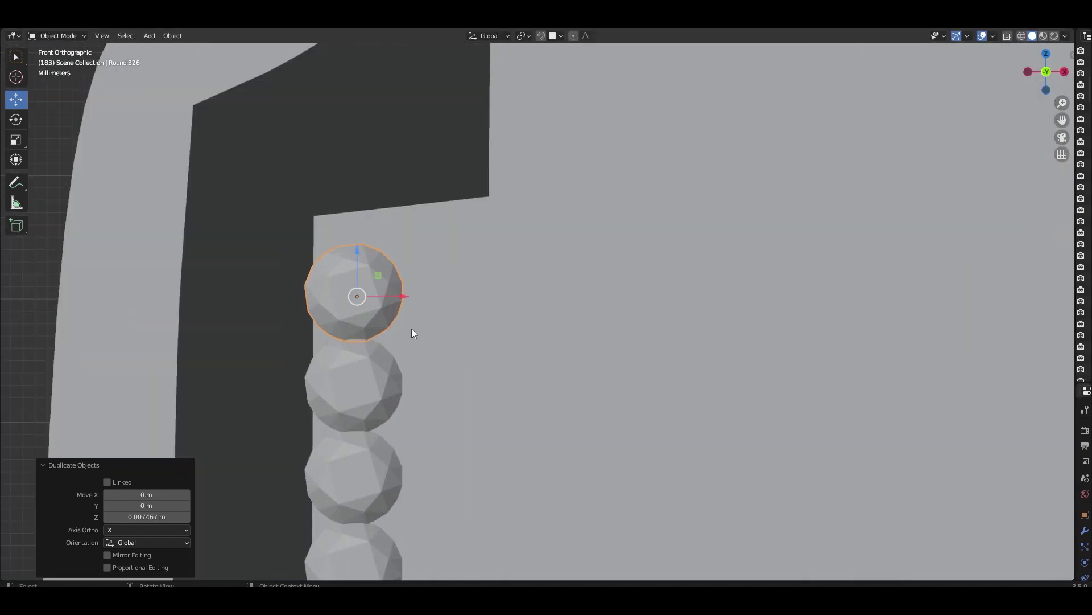
Step: Keep stacking sphere copies upward and around the corner
{"action": "key", "text": "shift+d"}
{"action": "left_click", "coordinate": [464, 256]}
{"action": "key", "text": "shift+d"}
{"action": "left_click", "coordinate": [478, 398]}
{"action": "key", "text": "shift+d"}
{"action": "left_click", "coordinate": [479, 302]}
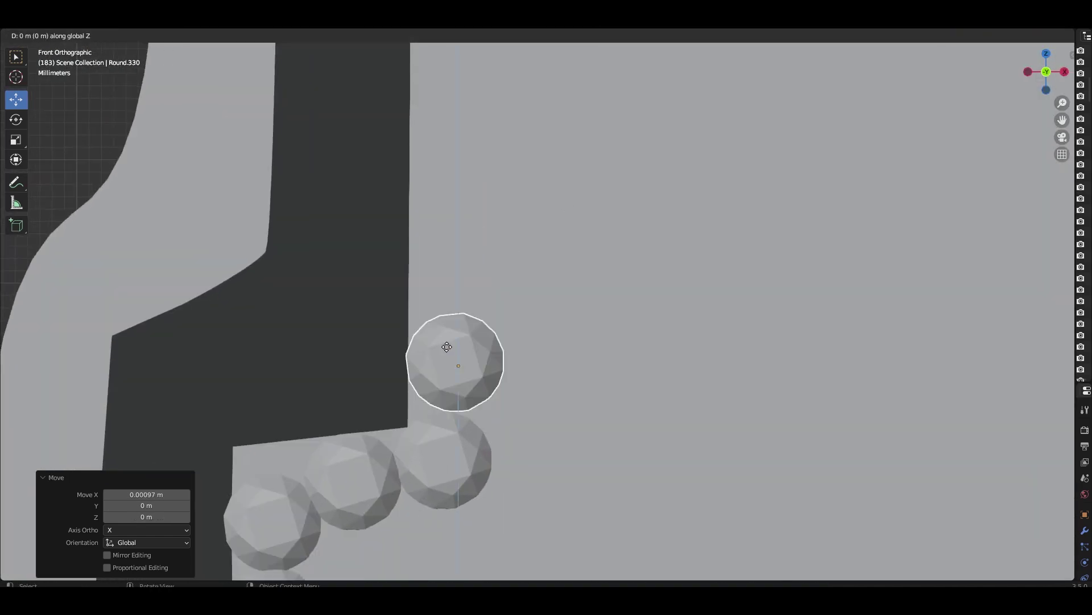
{"action": "scroll", "coordinate": [452, 302], "scroll_direction": "down", "scroll_amount": 2}
{"action": "key", "text": "shift+r"}
{"action": "key", "text": "shift+r"}
{"action": "key", "text": "shift+r"}
{"action": "scroll", "coordinate": [502, 348], "scroll_direction": "down", "scroll_amount": 2}
{"action": "key", "text": "shift+r"}
{"action": "key", "text": "shift+r"}
{"action": "key", "text": "shift+r"}
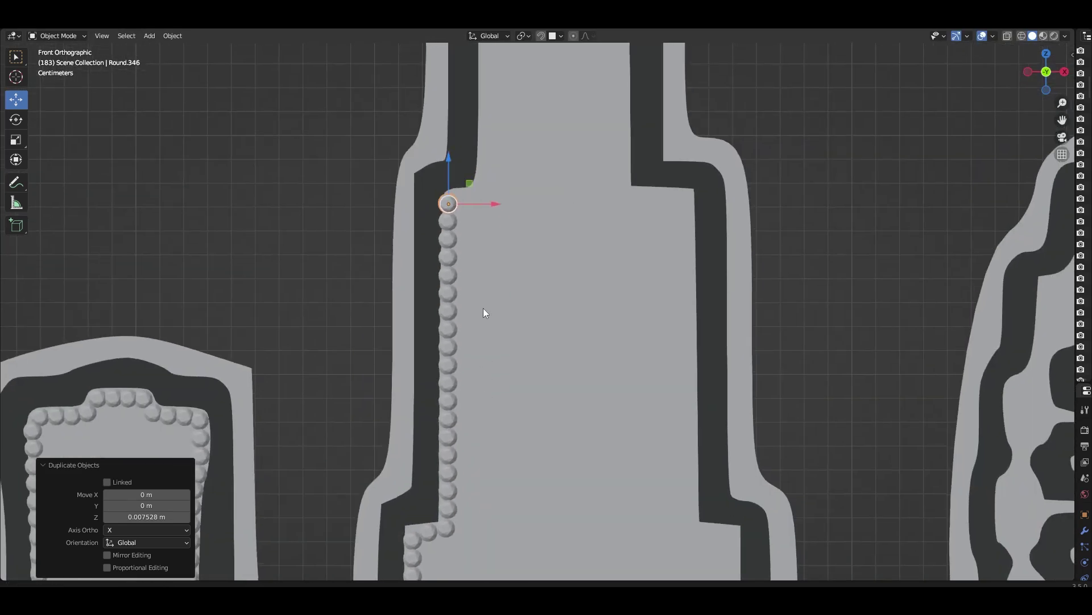
{"action": "scroll", "coordinate": [483, 309], "scroll_direction": "up", "scroll_amount": 5}
{"action": "key", "text": "shift+d"}
{"action": "left_click", "coordinate": [470, 278]}
{"action": "key", "text": "shift+d"}
{"action": "left_click", "coordinate": [479, 301]}
{"action": "key", "text": "shift+d"}
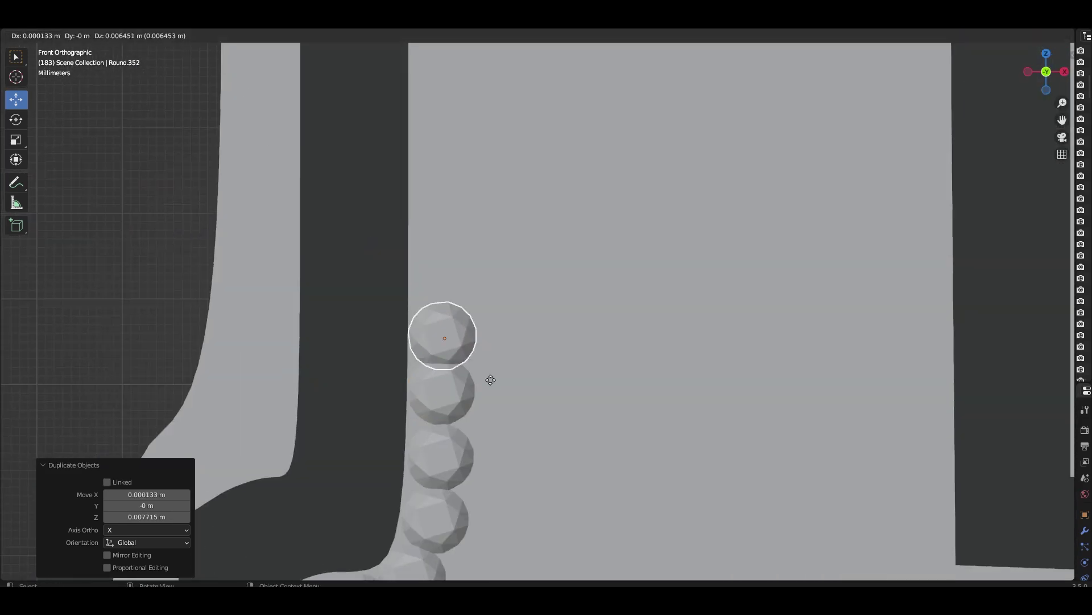
{"action": "left_click", "coordinate": [490, 379]}
{"action": "scroll", "coordinate": [468, 482], "scroll_direction": "up", "scroll_amount": 3}
Step: Add more stacked spheres up to the top of the edge
{"action": "key", "text": "shift+d"}
{"action": "left_click", "coordinate": [469, 371]}
{"action": "key", "text": "shift+r"}
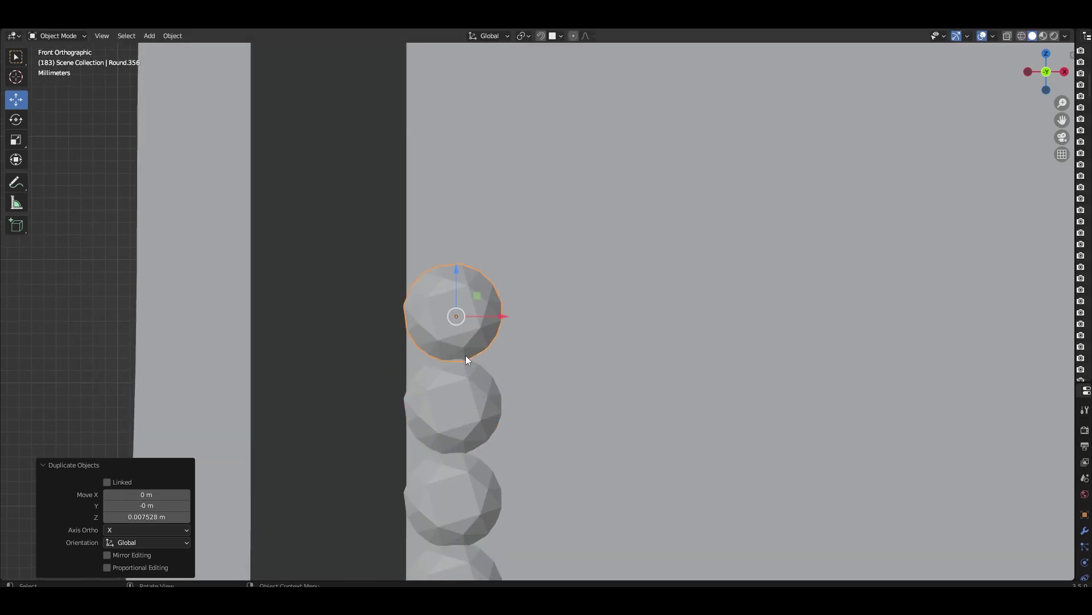
{"action": "key", "text": "shift+r"}
{"action": "key", "text": "shift+r"}
{"action": "key", "text": "shift+r"}
{"action": "key", "text": "shift+r"}
{"action": "key", "text": "shift+r"}
{"action": "key", "text": "shift+r"}
{"action": "scroll", "coordinate": [482, 445], "scroll_direction": "down", "scroll_amount": 3}
{"action": "scroll", "coordinate": [509, 458], "scroll_direction": "up", "scroll_amount": 5}
{"action": "key", "text": "shift+d"}
{"action": "left_click", "coordinate": [569, 228]}
{"action": "scroll", "coordinate": [545, 414], "scroll_direction": "down", "scroll_amount": 5}
{"action": "scroll", "coordinate": [545, 415], "scroll_direction": "up", "scroll_amount": 5}
Step: Fit a sphere into the narrow tower gap and stack fresh copies above it
{"action": "key", "text": "shift+d"}
{"action": "left_click", "coordinate": [596, 331]}
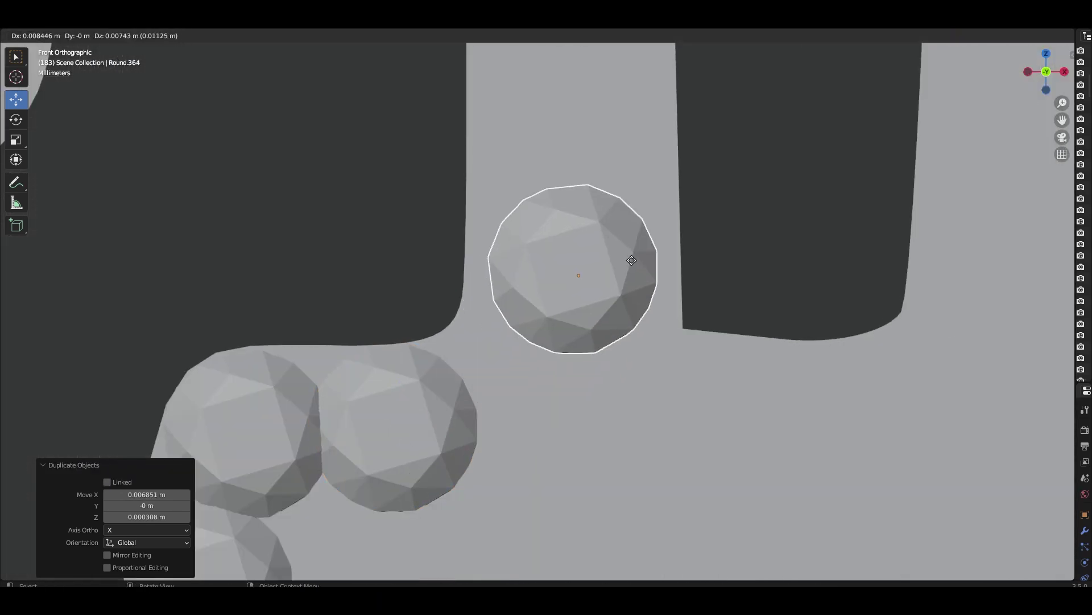
{"action": "key", "text": "g"}
{"action": "left_click", "coordinate": [641, 370]}
{"action": "scroll", "coordinate": [603, 426], "scroll_direction": "down", "scroll_amount": 5}
{"action": "scroll", "coordinate": [602, 426], "scroll_direction": "up", "scroll_amount": 6}
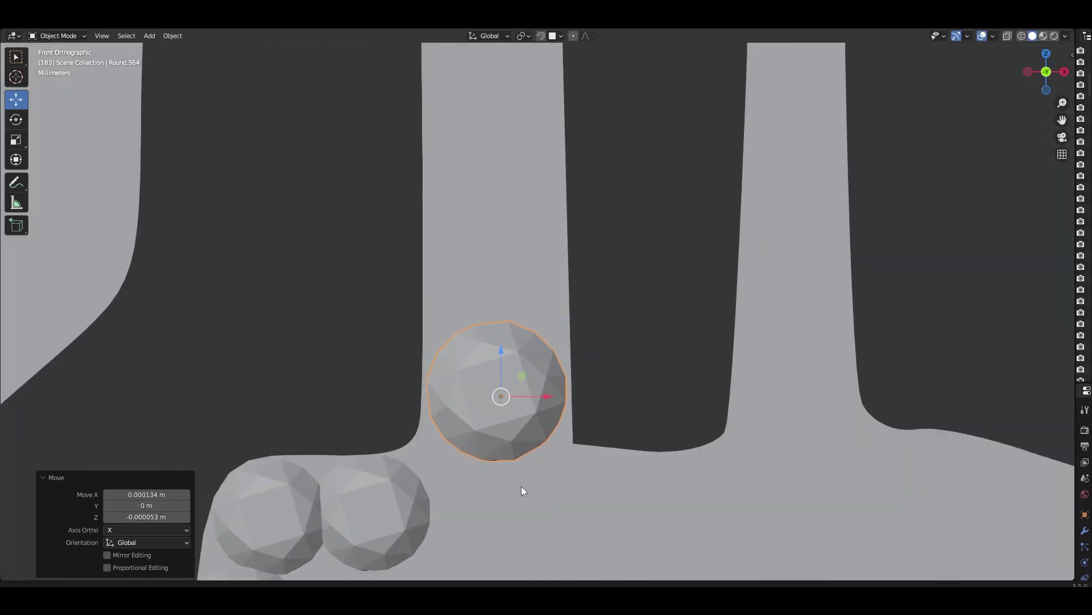
{"action": "key", "text": "shift+d"}
{"action": "scroll", "coordinate": [527, 393], "scroll_direction": "up", "scroll_amount": 4}
{"action": "scroll", "coordinate": [527, 393], "scroll_direction": "down", "scroll_amount": 5}
{"action": "left_click", "coordinate": [528, 428]}
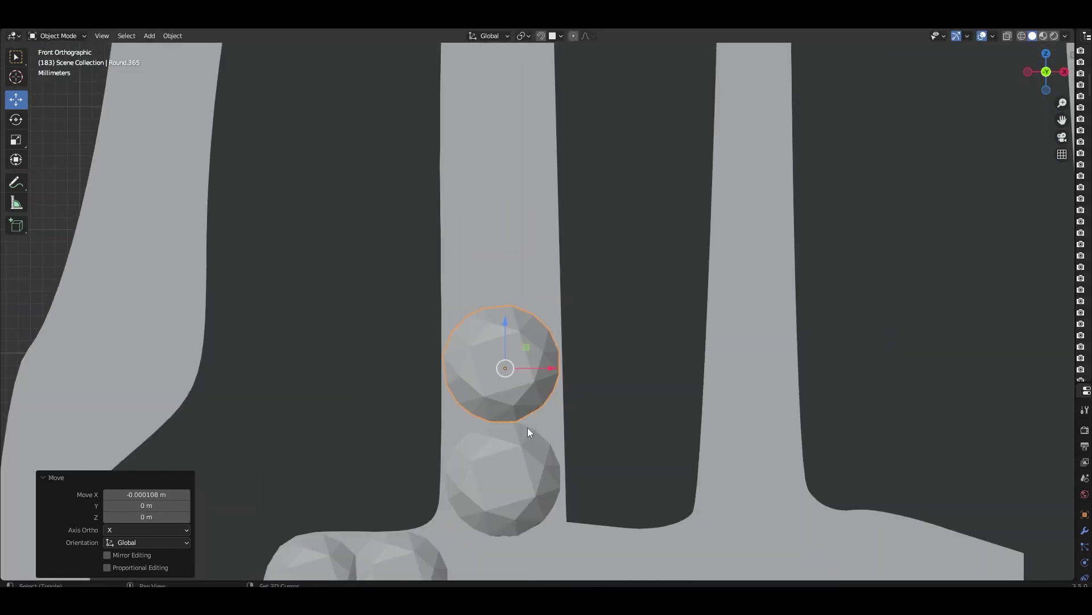
{"action": "key", "text": "shift+d"}
{"action": "left_click", "coordinate": [511, 367]}
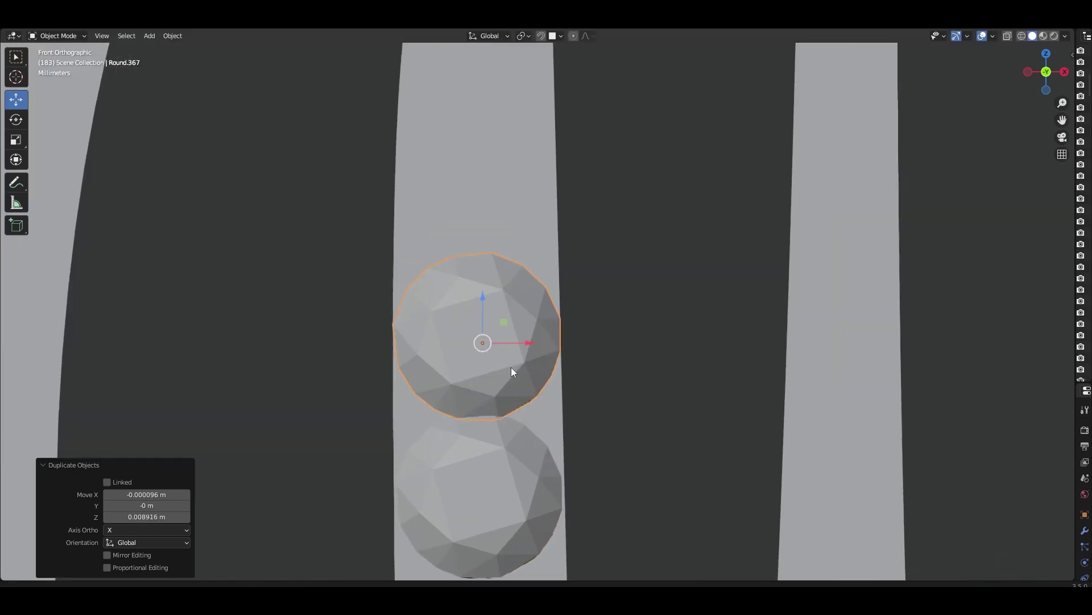
Step: Duplicate the top gem, shrink the copy, and seat it snugly on the gem below
{"action": "key", "text": "shift+d"}
{"action": "key", "text": "s"}
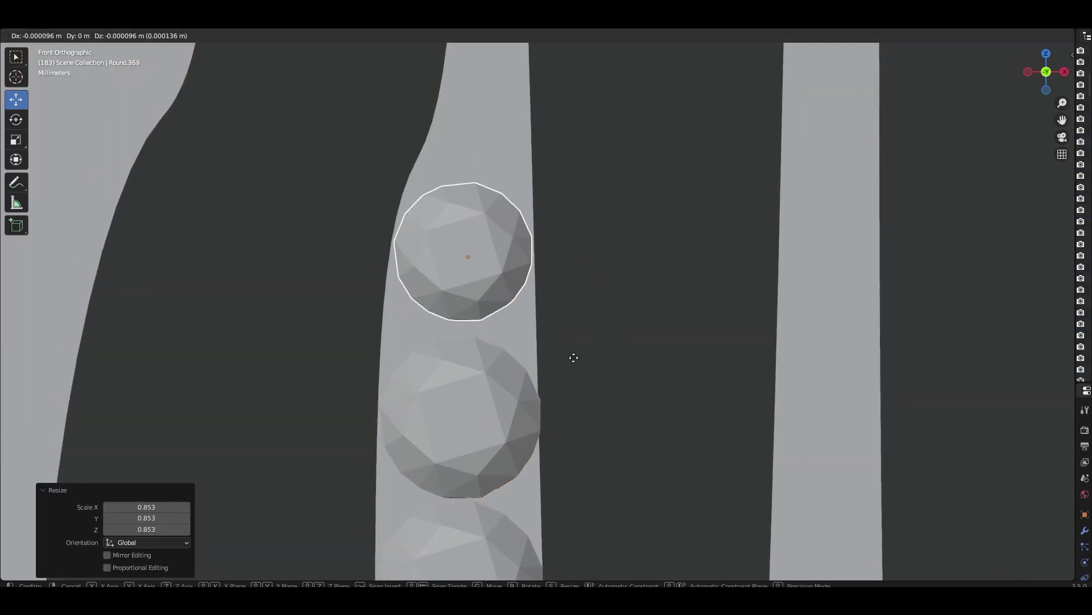
{"action": "left_click", "coordinate": [482, 372]}
{"action": "key", "text": "g"}
{"action": "left_click", "coordinate": [487, 430]}
{"action": "key", "text": "g"}
{"action": "scroll", "coordinate": [487, 430], "scroll_direction": "down", "scroll_amount": 3}
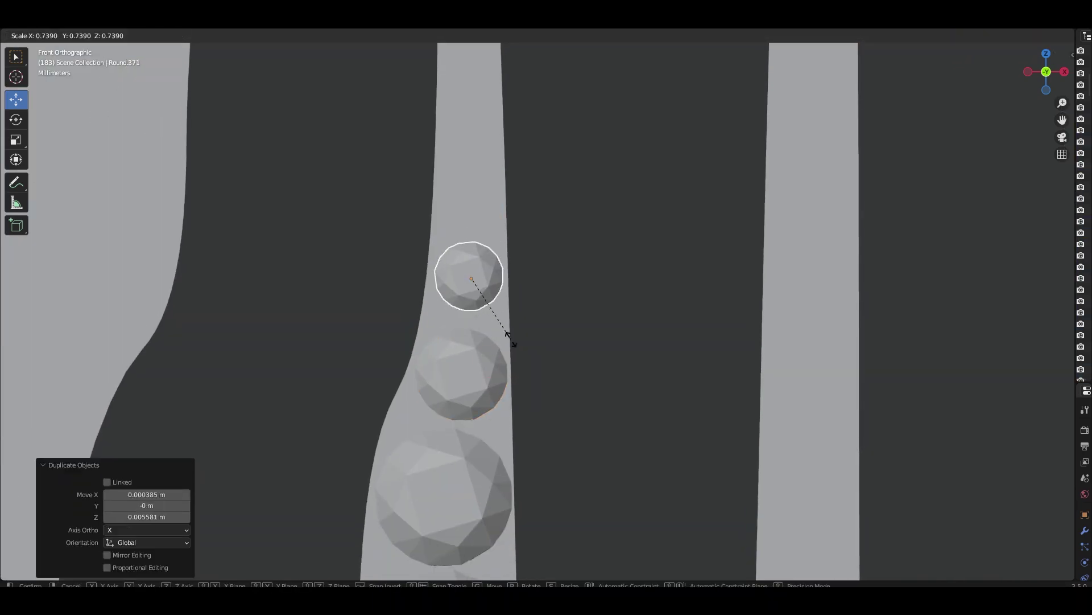
{"action": "scroll", "coordinate": [488, 429], "scroll_direction": "up", "scroll_amount": 4}
{"action": "left_click", "coordinate": [517, 368]}
{"action": "scroll", "coordinate": [455, 360], "scroll_direction": "down", "scroll_amount": 2}
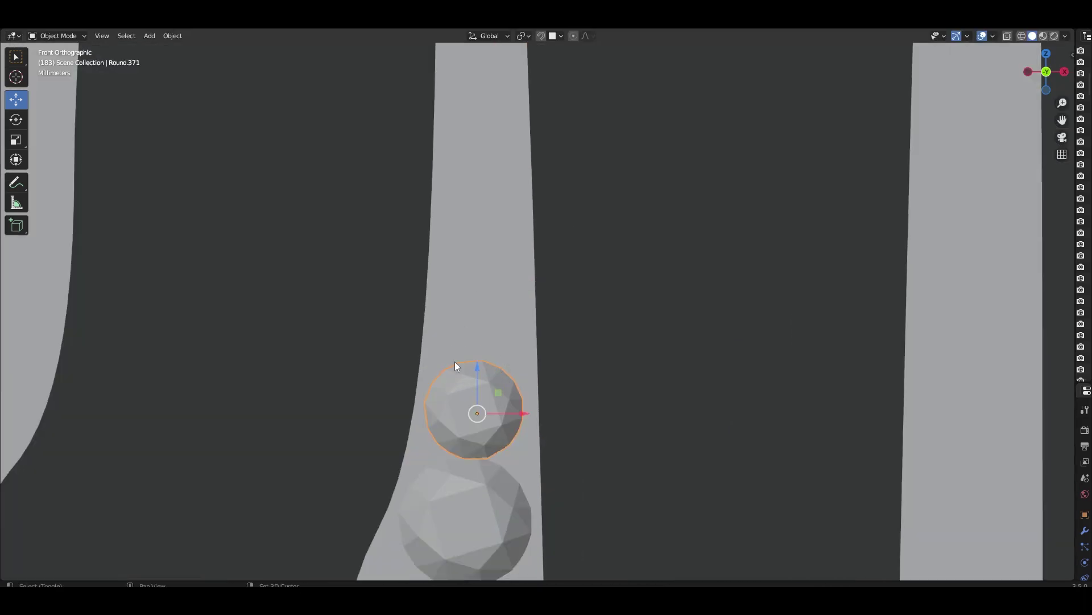
Step: Add two more shrunken gem copies higher up the spire
{"action": "key", "text": "shift+d"}
{"action": "key", "text": "s"}
{"action": "left_click", "coordinate": [589, 366]}
{"action": "scroll", "coordinate": [588, 367], "scroll_direction": "up", "scroll_amount": 2}
{"action": "key", "text": "shift+d"}
{"action": "left_click", "coordinate": [581, 294]}
{"action": "key", "text": "shift+d"}
{"action": "key", "text": "s"}
{"action": "left_click", "coordinate": [590, 199]}
Step: Place another gem copy in the spire and scale it down to fit
{"action": "scroll", "coordinate": [589, 199], "scroll_direction": "up", "scroll_amount": 2}
{"action": "key", "text": "shift+d"}
{"action": "left_click", "coordinate": [532, 243]}
{"action": "key", "text": "s"}
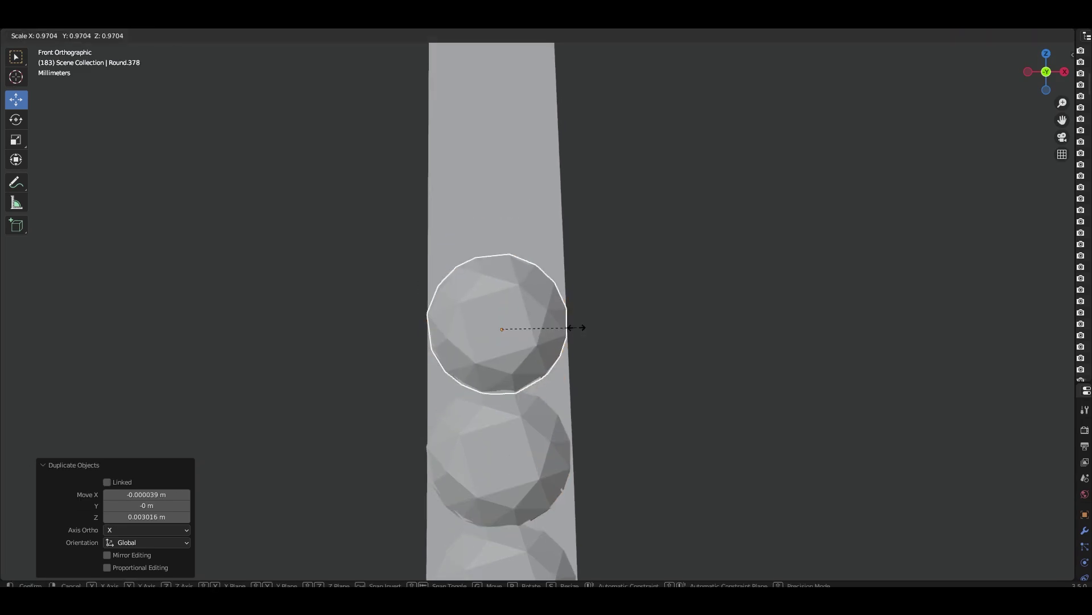
{"action": "left_click", "coordinate": [578, 300]}
{"action": "scroll", "coordinate": [507, 247], "scroll_direction": "down", "scroll_amount": 1}
Step: Stack a further, smaller gem above the previous one on the spire
{"action": "key", "text": "shift+d"}
{"action": "key", "text": "s"}
{"action": "left_click", "coordinate": [569, 257]}
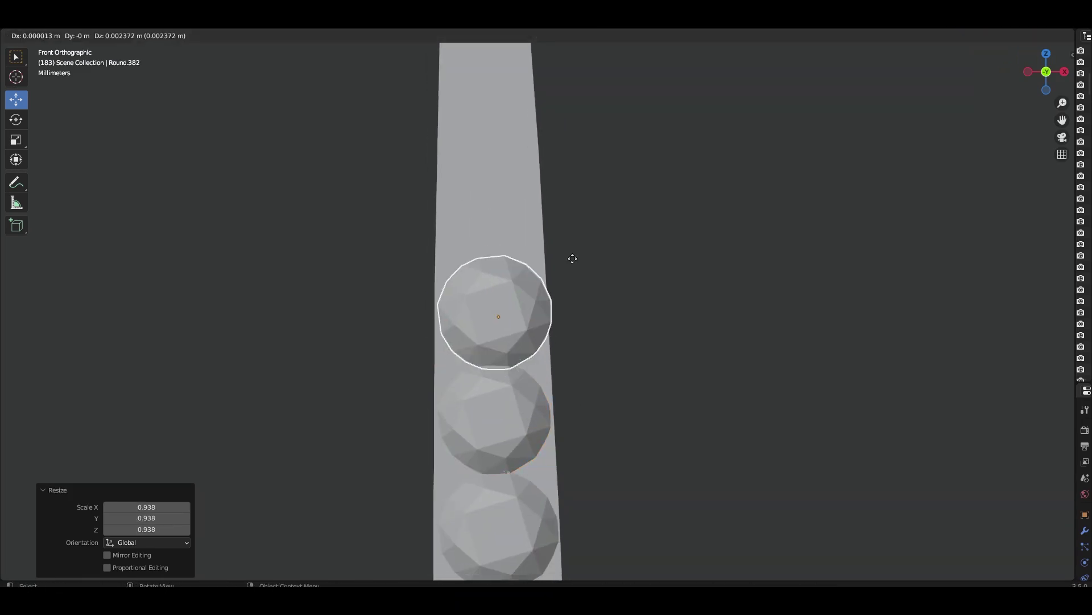
{"action": "key", "text": "shift+d"}
{"action": "key", "text": "s"}
{"action": "left_click", "coordinate": [575, 300]}
{"action": "scroll", "coordinate": [517, 350], "scroll_direction": "up", "scroll_amount": 1}
Step: Continue up the narrowing spire with progressively smaller gem copies
{"action": "key", "text": "shift+d"}
{"action": "key", "text": "s"}
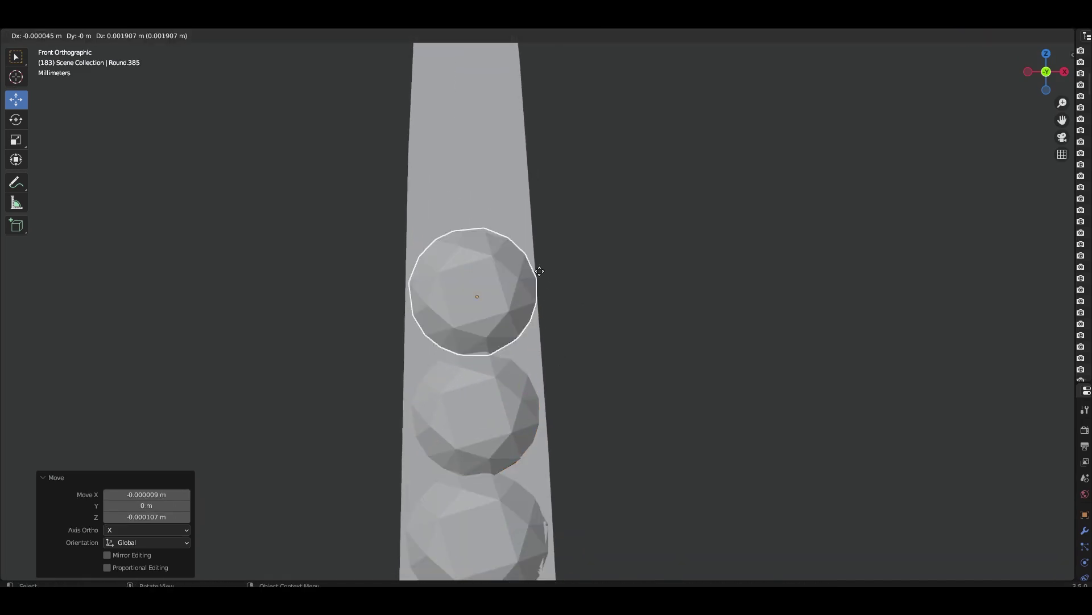
{"action": "left_click", "coordinate": [541, 285]}
{"action": "key", "text": "shift+d"}
{"action": "key", "text": "s"}
{"action": "key", "text": "shift+d"}
{"action": "key", "text": "s"}
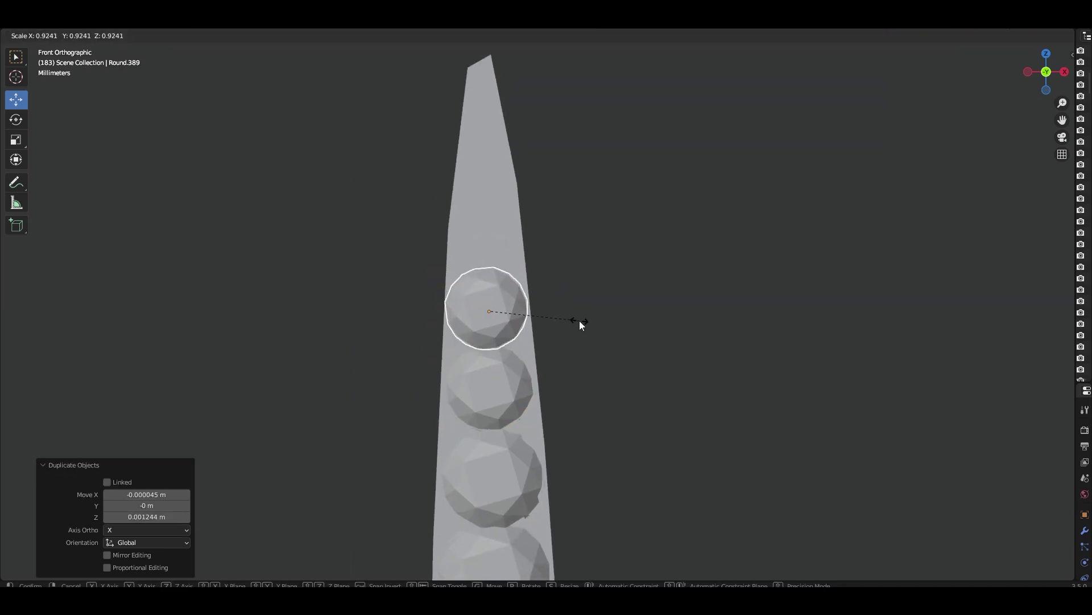
{"action": "left_click", "coordinate": [579, 320]}
Step: Frame the upper gems and add the last small copies near the spire's tip
{"action": "key", "text": "f"}
{"action": "key", "text": "shift+d"}
{"action": "scroll", "coordinate": [538, 354], "scroll_direction": "down", "scroll_amount": 2}
{"action": "key", "text": "shift+d"}
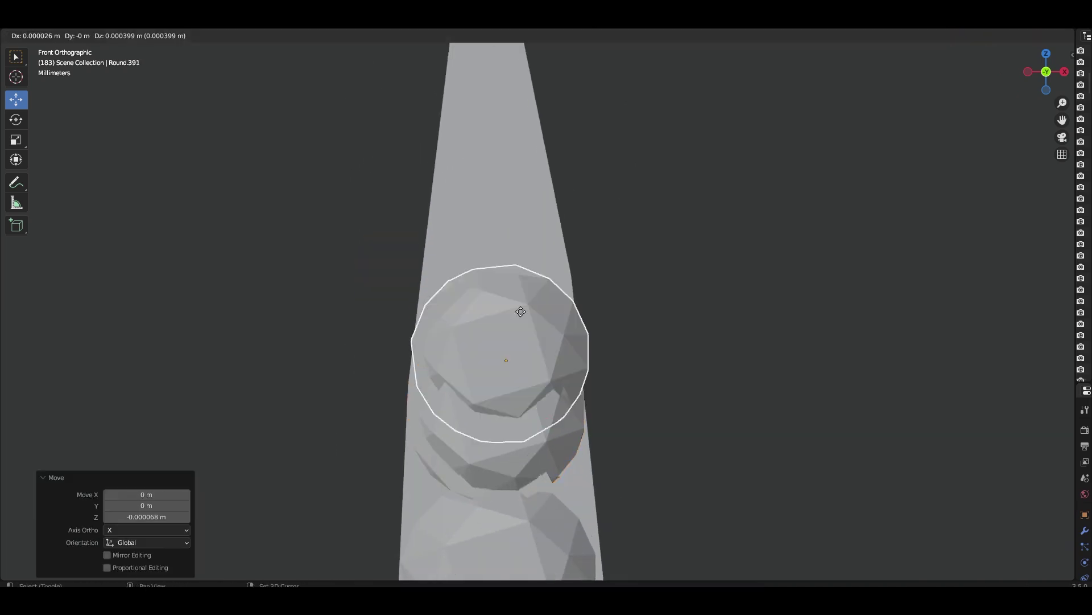
{"action": "left_click", "coordinate": [546, 256]}
{"action": "key", "text": "s"}
{"action": "scroll", "coordinate": [544, 248], "scroll_direction": "down", "scroll_amount": 2}
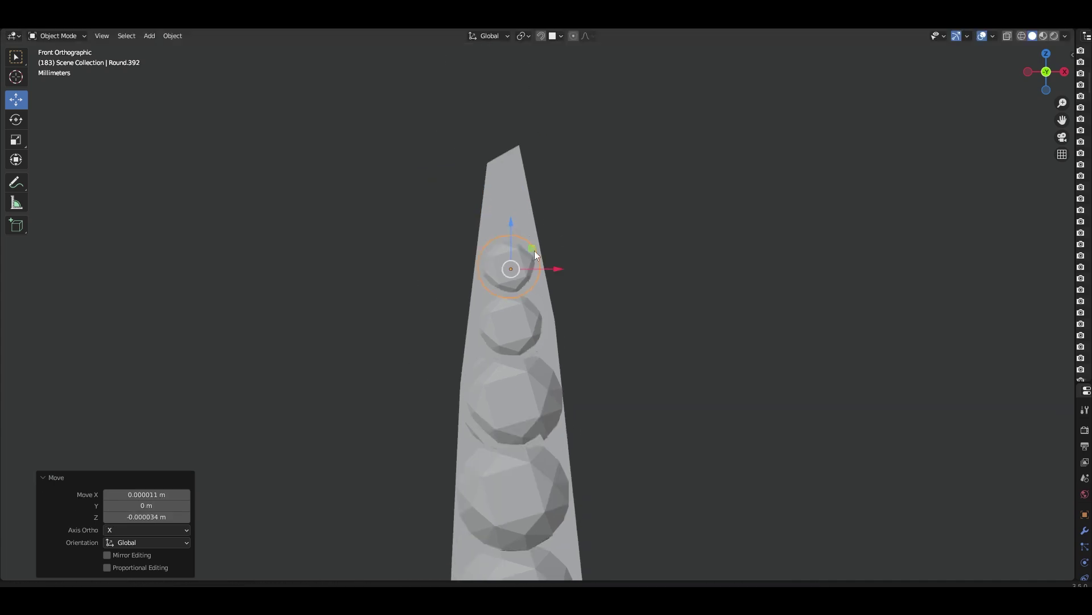
{"action": "scroll", "coordinate": [534, 251], "scroll_direction": "up", "scroll_amount": 1}
{"action": "key", "text": "shift+d"}
{"action": "left_click", "coordinate": [521, 244]}
Step: Finish the topmost spire gem, then copy a lower-ledge gem sideways along the edge
{"action": "key", "text": "s"}
{"action": "key", "text": "Escape"}
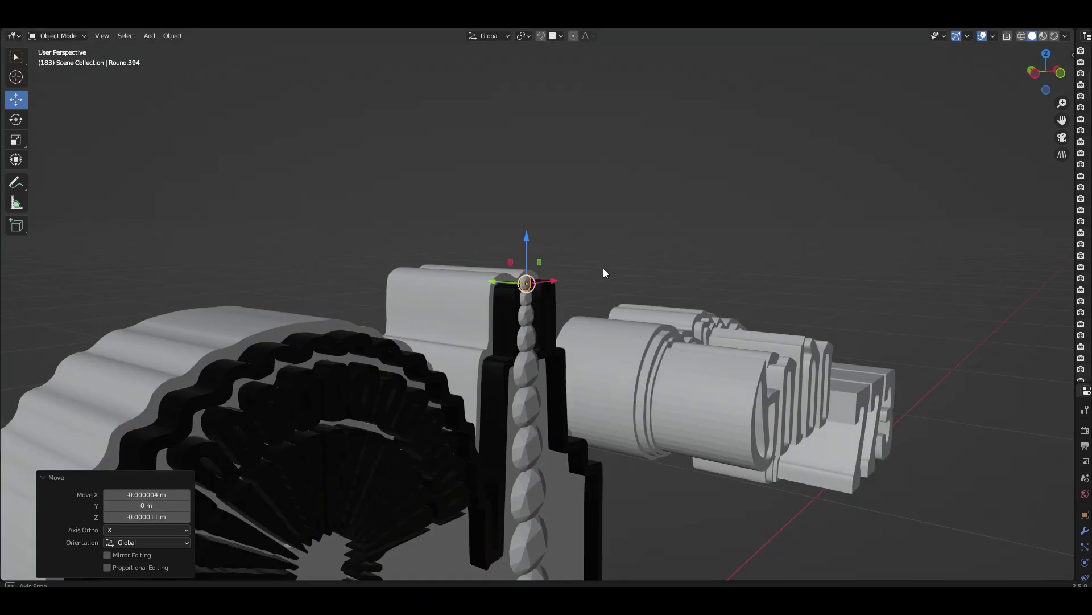
{"action": "scroll", "coordinate": [498, 231], "scroll_direction": "up", "scroll_amount": 3}
{"action": "scroll", "coordinate": [486, 381], "scroll_direction": "up", "scroll_amount": 2}
{"action": "left_click", "coordinate": [394, 318]}
{"action": "key", "text": "shift+d"}
{"action": "left_click", "coordinate": [489, 308]}
{"action": "key", "text": "shift+d"}
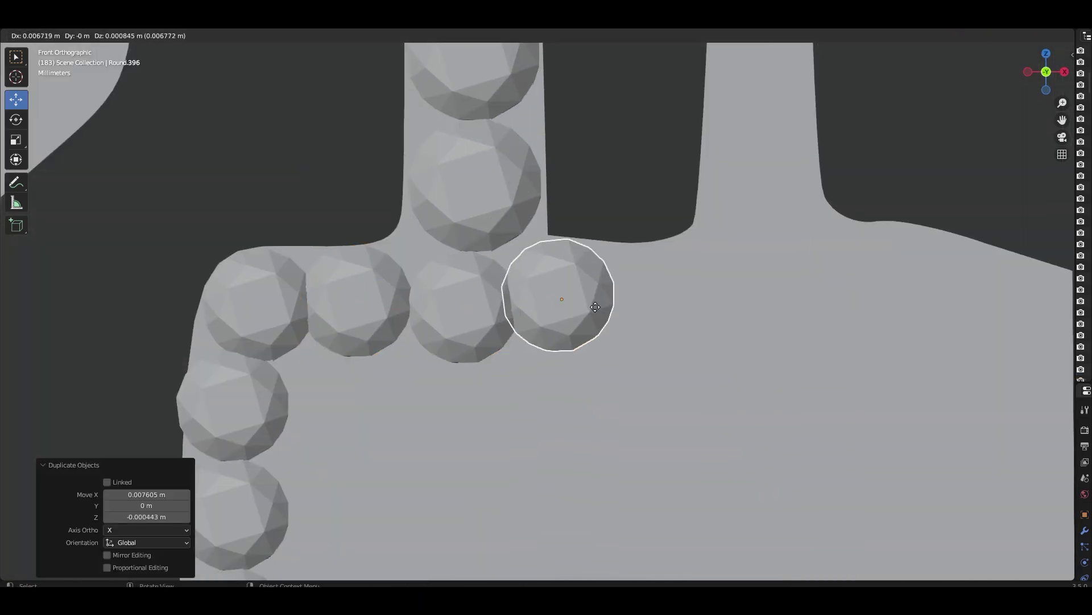
{"action": "left_click", "coordinate": [592, 302]}
Step: Run a line of gem copies down the inner column
{"action": "key", "text": "shift+d"}
{"action": "left_click", "coordinate": [810, 318]}
{"action": "key", "text": "shift+d"}
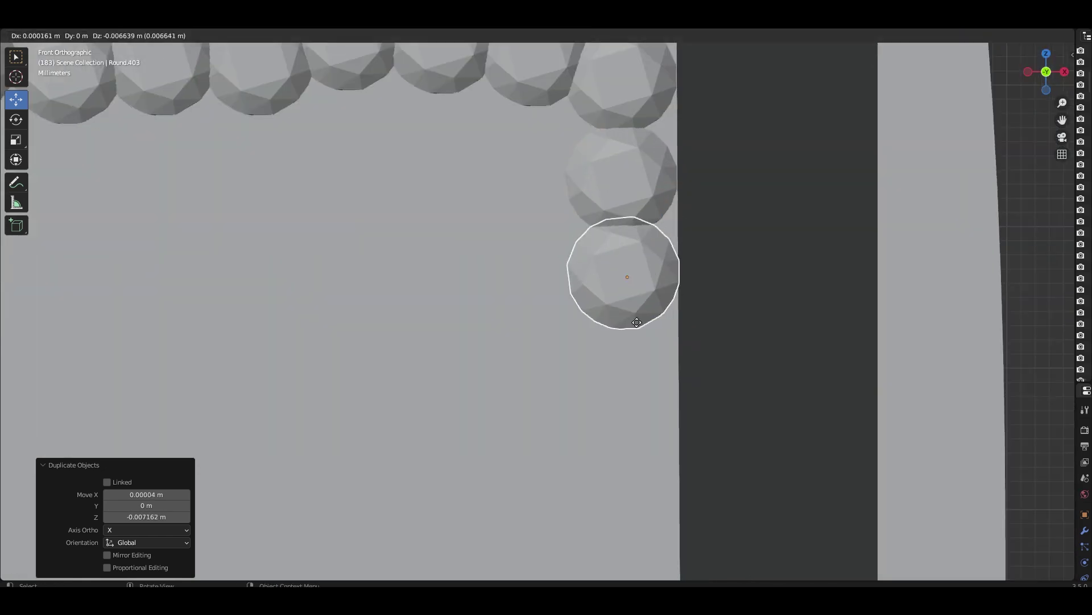
{"action": "left_click", "coordinate": [622, 268]}
{"action": "scroll", "coordinate": [605, 172], "scroll_direction": "down", "scroll_amount": 3}
{"action": "scroll", "coordinate": [446, 269], "scroll_direction": "up", "scroll_amount": 3}
{"action": "left_click", "coordinate": [446, 268]}
{"action": "key", "text": "shift+d"}
{"action": "left_click", "coordinate": [447, 301]}
{"action": "key", "text": "shift+d"}
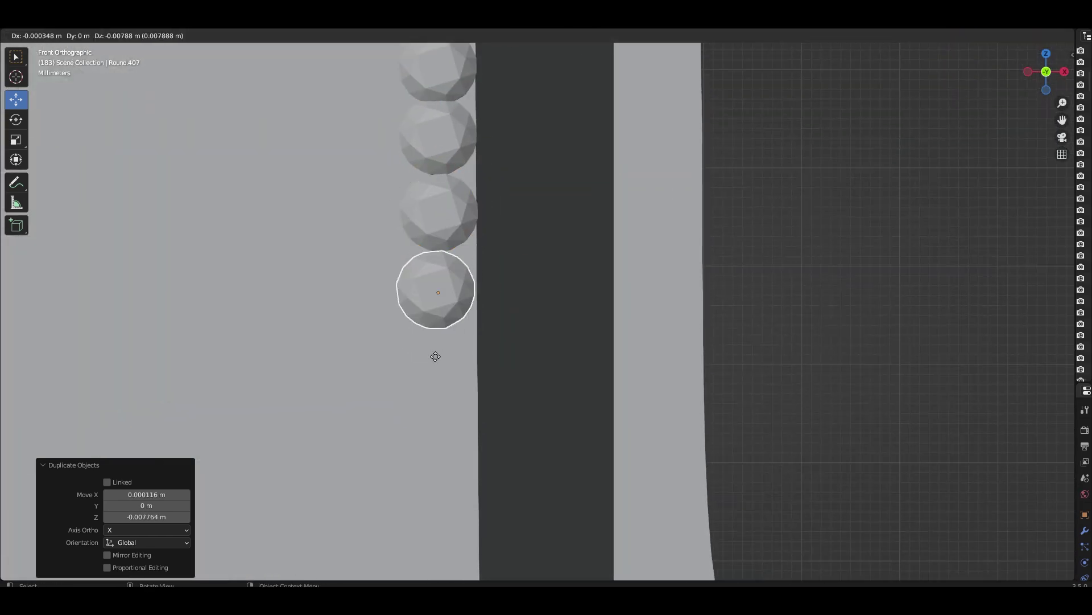
{"action": "left_click", "coordinate": [447, 233]}
Step: Add gem copies around the corner and along the ledge
{"action": "key", "text": "shift+d"}
{"action": "left_click", "coordinate": [448, 281]}
{"action": "key", "text": "shift+d"}
{"action": "left_click", "coordinate": [449, 325]}
{"action": "key", "text": "shift+d"}
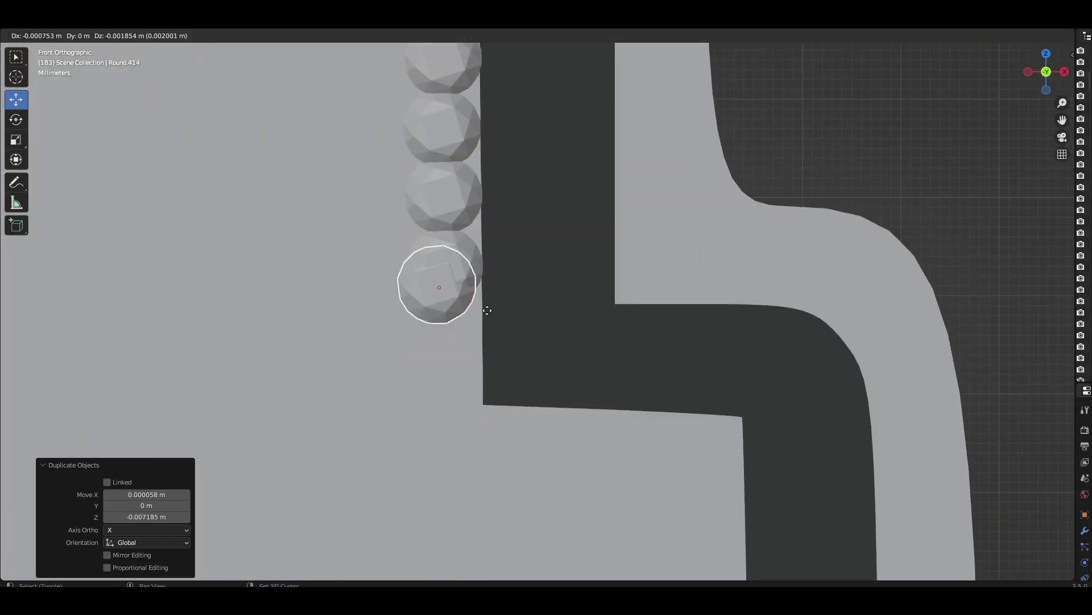
{"action": "left_click", "coordinate": [606, 426]}
{"action": "key", "text": "shift+d"}
{"action": "left_click", "coordinate": [529, 361]}
{"action": "key", "text": "shift+d"}
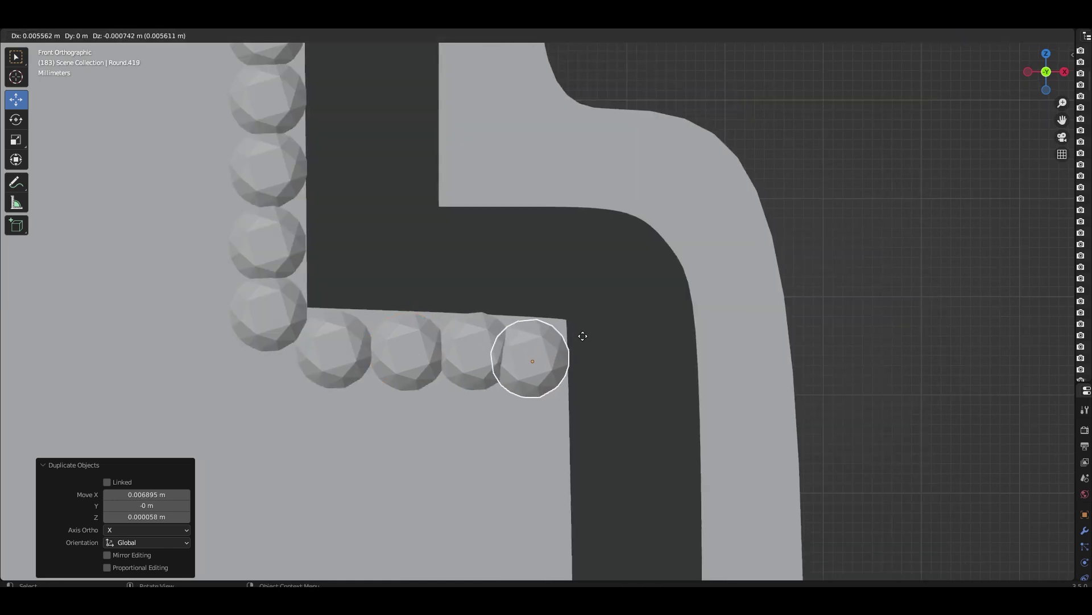
Step: Continue gems down the next column, panning to reach its lower part
{"action": "key", "text": "shift+d"}
{"action": "left_click", "coordinate": [418, 355]}
{"action": "key", "text": "shift+d"}
{"action": "left_click", "coordinate": [516, 370]}
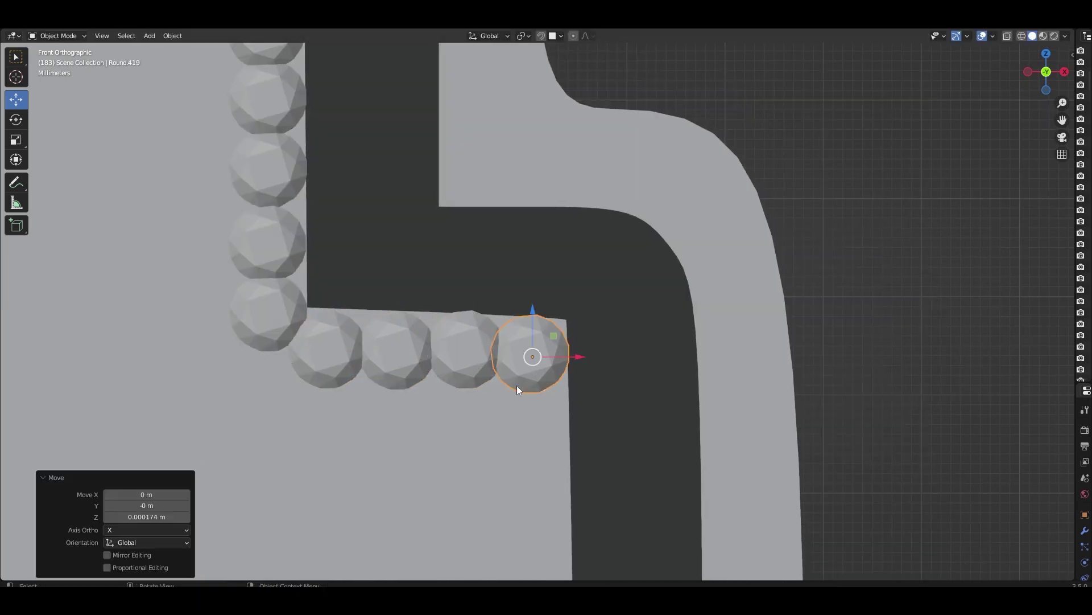
{"action": "key", "text": "shift+d"}
{"action": "left_click", "coordinate": [465, 272]}
{"action": "key", "text": "shift+d"}
{"action": "key", "text": "shift+d"}
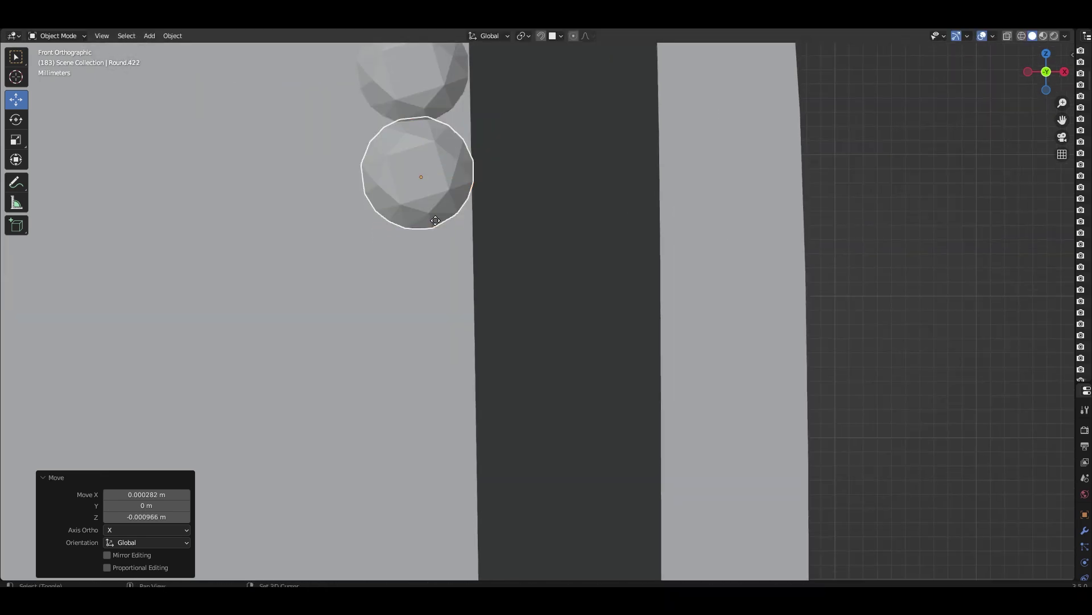
{"action": "left_click", "coordinate": [426, 280]}
{"action": "left_click", "coordinate": [431, 367]}
{"action": "middle_click_drag", "start_coordinate": [431, 367], "coordinate": [430, 326], "text": "shift"}
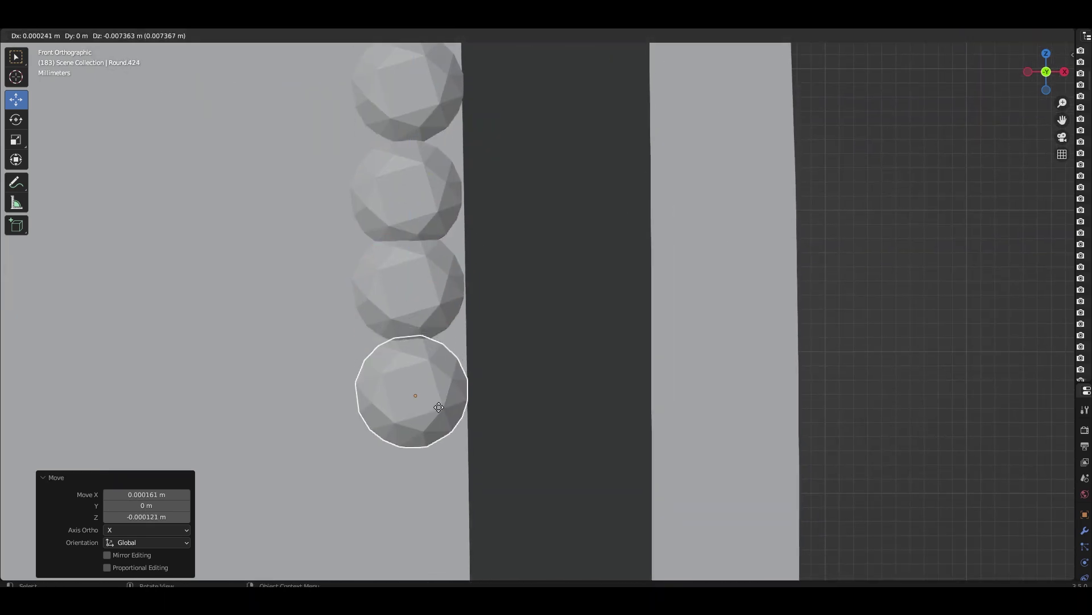
{"action": "left_click", "coordinate": [439, 406]}
{"action": "scroll", "coordinate": [562, 418], "scroll_direction": "down", "scroll_amount": 4}
{"action": "scroll", "coordinate": [405, 357], "scroll_direction": "up", "scroll_amount": 4}
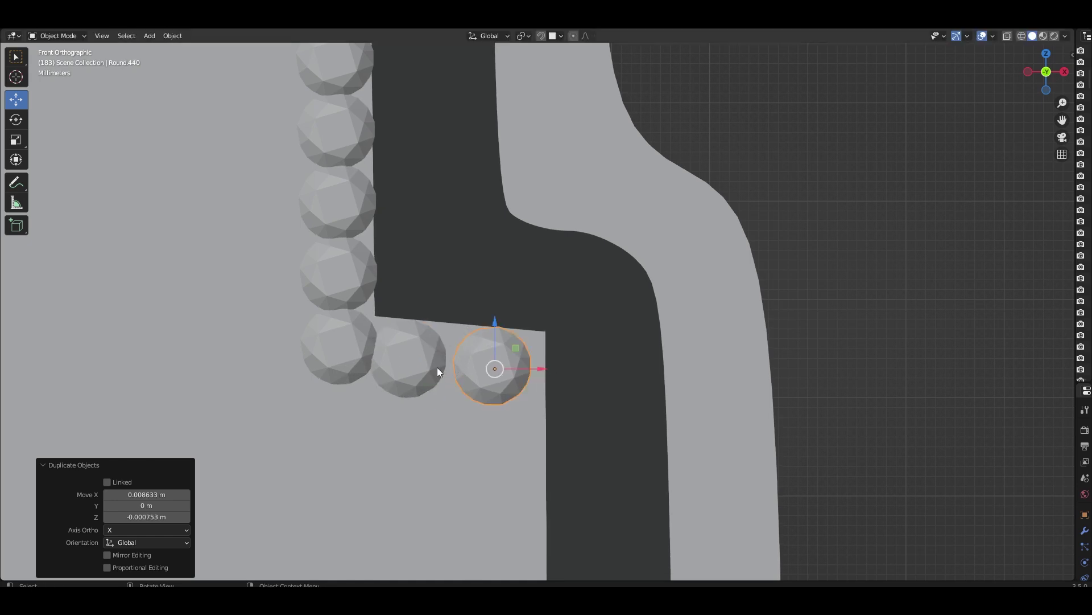
Step: Extend the column with more gem copies straight down below the stack
{"action": "key", "text": "shift+d"}
{"action": "left_click", "coordinate": [485, 344]}
{"action": "key", "text": "shift+d"}
{"action": "left_click", "coordinate": [489, 425]}
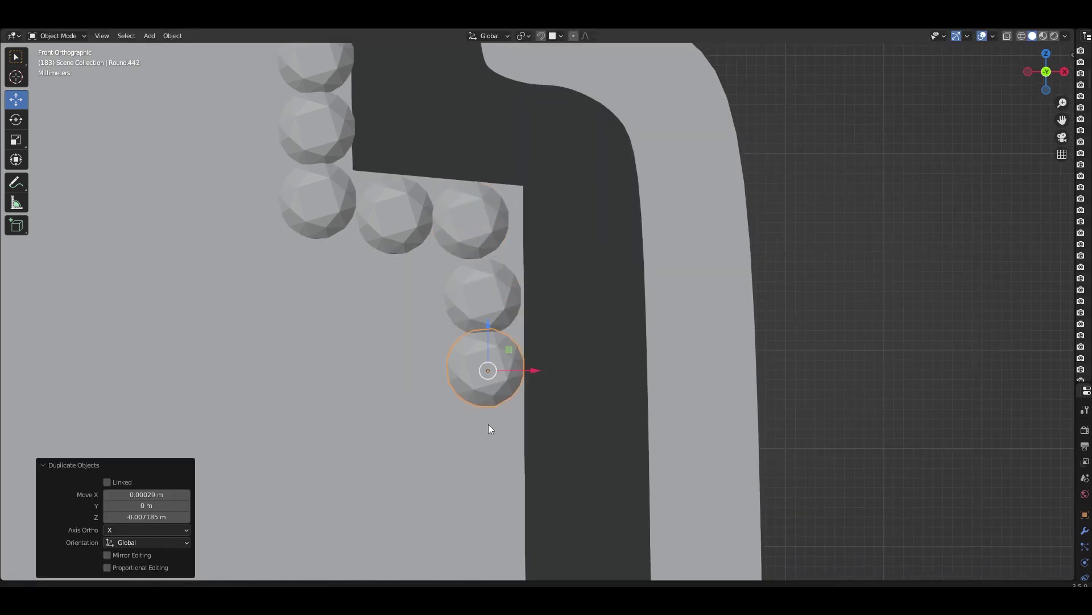
{"action": "middle_click_drag", "start_coordinate": [488, 425], "coordinate": [488, 286], "text": "shift"}
{"action": "key", "text": "shift+d"}
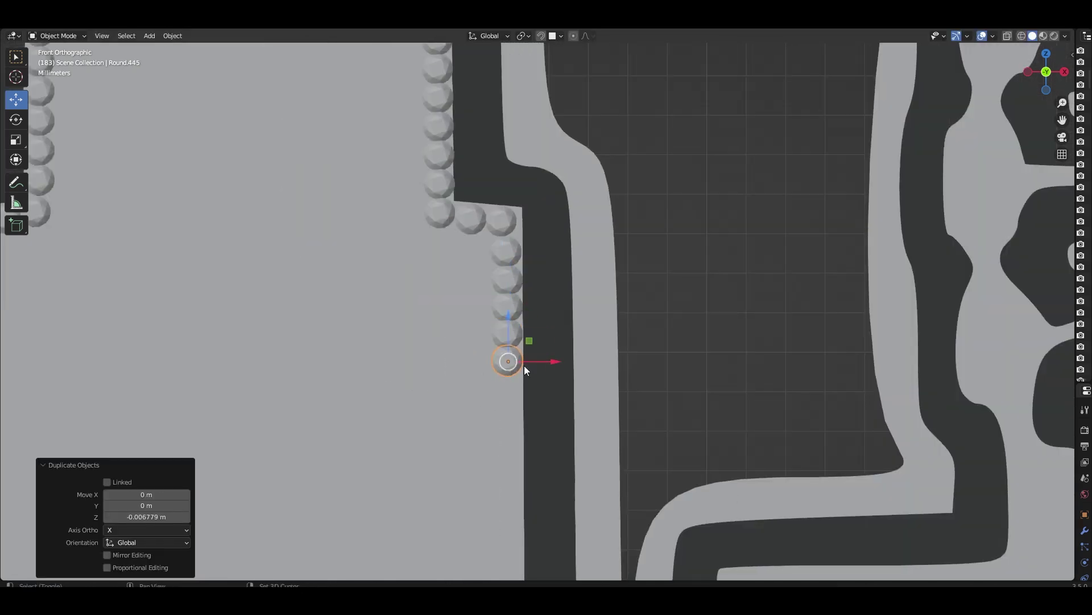
Step: Zoom in and move a lower sphere up into the second row of the pave
{"action": "scroll", "coordinate": [524, 365], "scroll_direction": "down", "scroll_amount": 5}
{"action": "scroll", "coordinate": [473, 319], "scroll_direction": "up", "scroll_amount": 4}
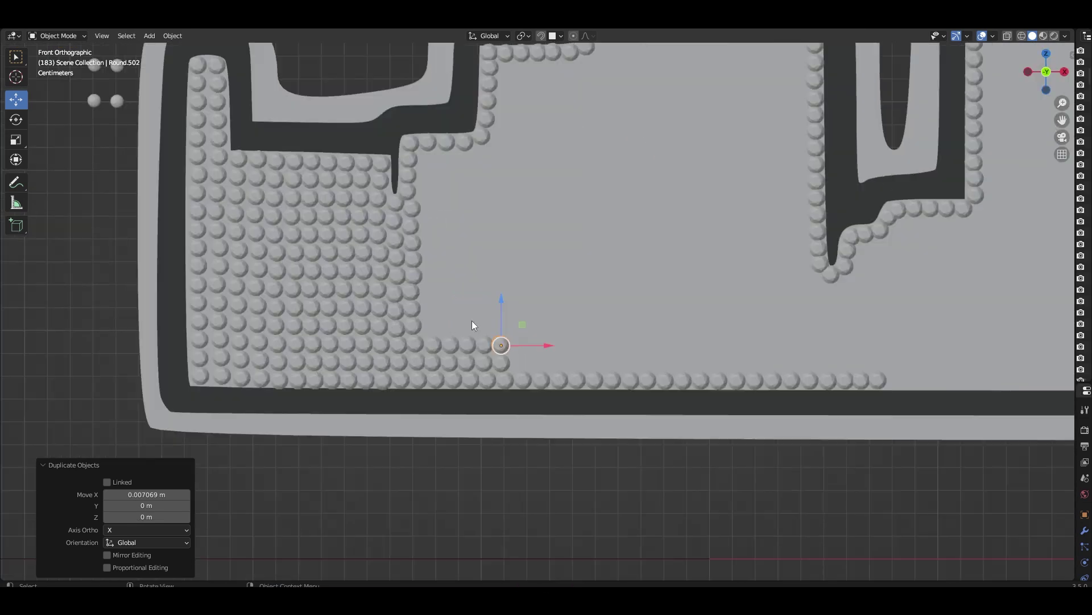
{"action": "scroll", "coordinate": [491, 367], "scroll_direction": "up", "scroll_amount": 3}
{"action": "scroll", "coordinate": [472, 364], "scroll_direction": "up", "scroll_amount": 2}
{"action": "scroll", "coordinate": [433, 347], "scroll_direction": "up", "scroll_amount": 3}
{"action": "scroll", "coordinate": [370, 348], "scroll_direction": "up", "scroll_amount": 3}
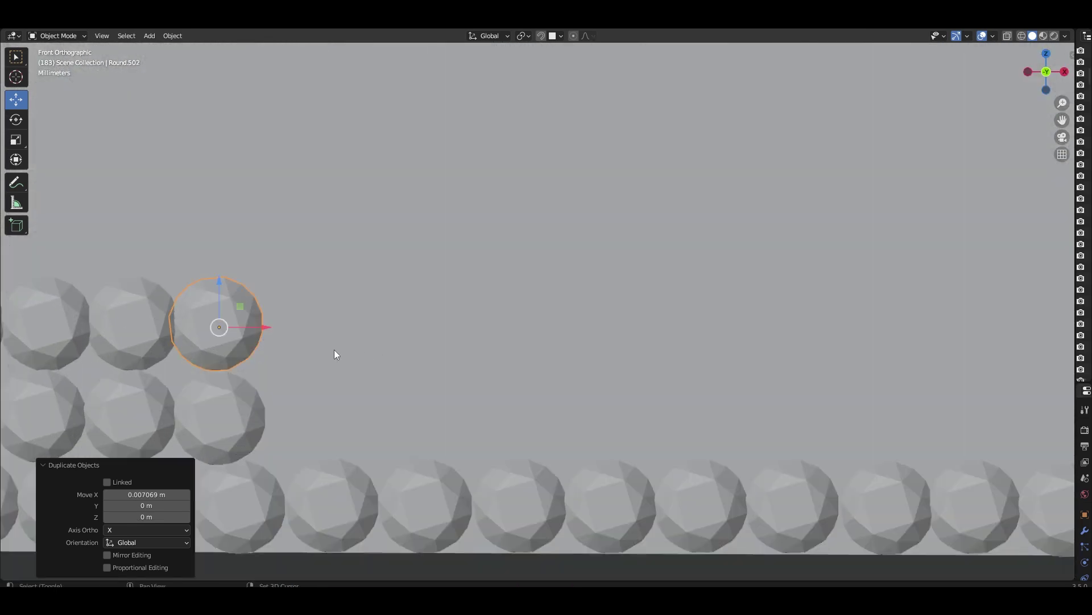
{"action": "left_click", "coordinate": [257, 405]}
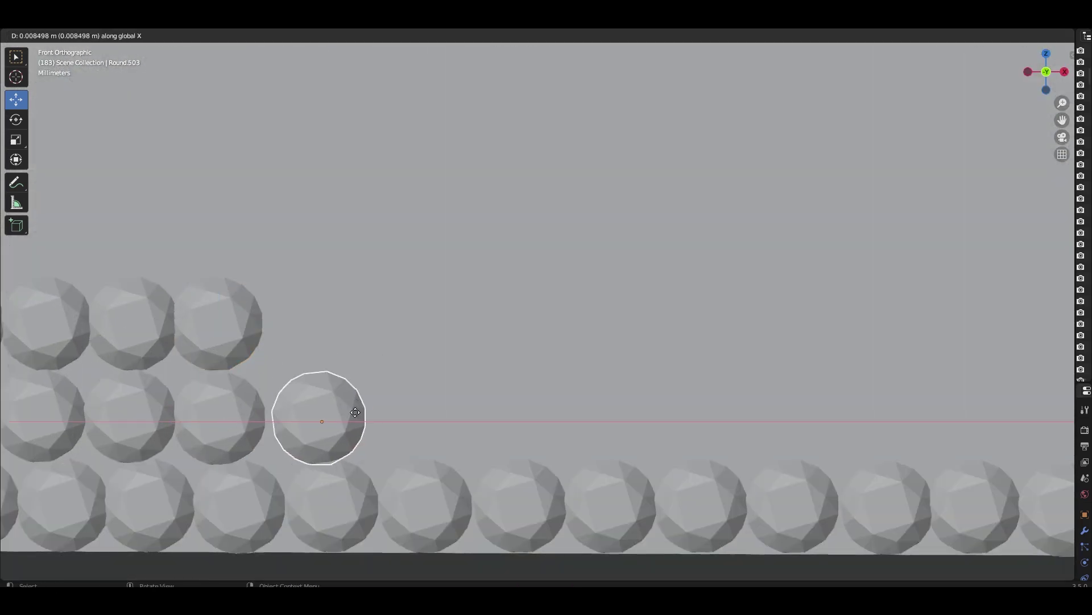
{"action": "left_click", "coordinate": [349, 420]}
Step: Duplicate the top-row sphere sideways along X to start extending the row
{"action": "left_click", "coordinate": [231, 346]}
{"action": "key", "text": "shift+d"}
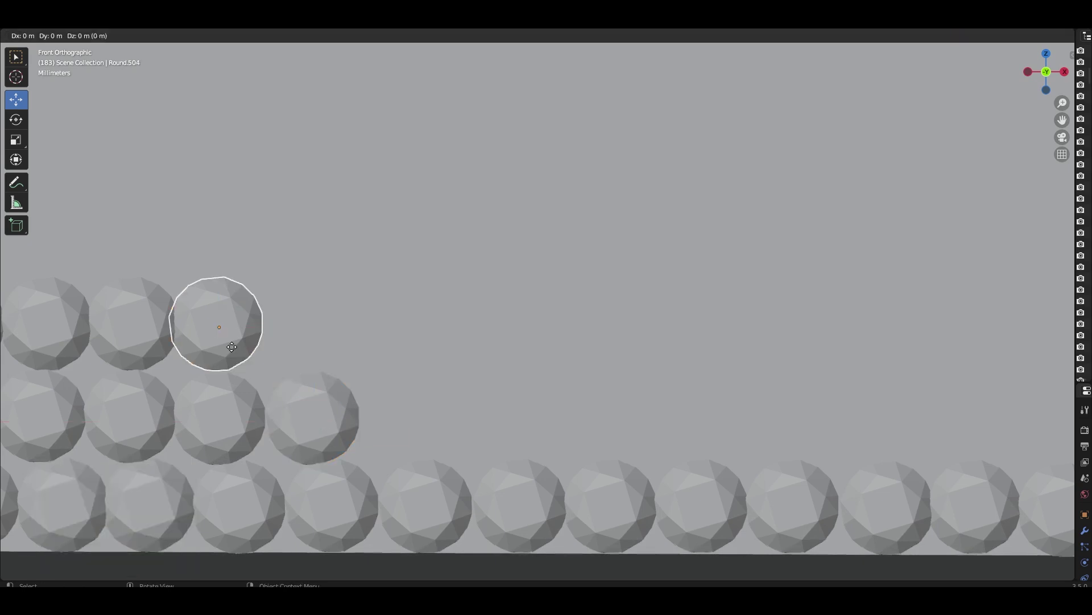
{"action": "key", "text": "x"}
{"action": "left_click", "coordinate": [324, 379]}
{"action": "middle_click_drag", "start_coordinate": [285, 383], "coordinate": [280, 366], "text": "shift"}
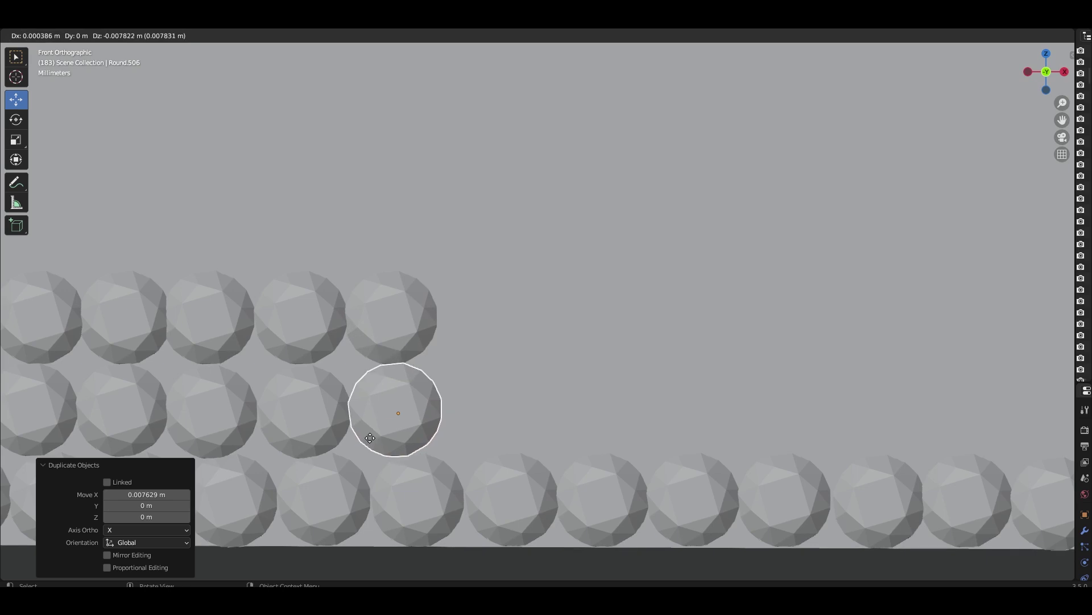
{"action": "scroll", "coordinate": [370, 438], "scroll_direction": "down", "scroll_amount": 5}
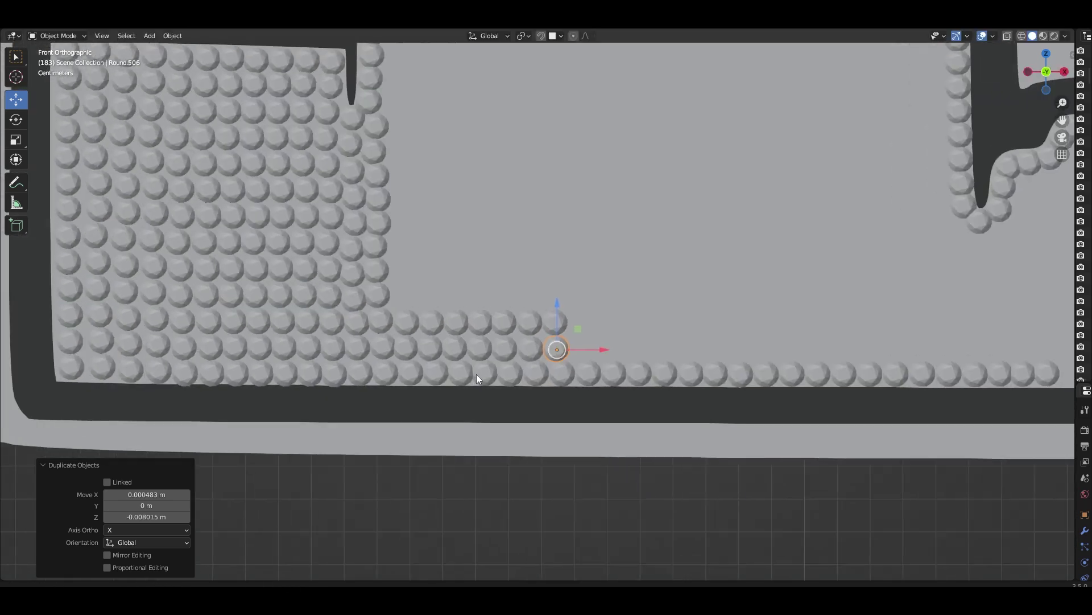
{"action": "scroll", "coordinate": [331, 357], "scroll_direction": "up", "scroll_amount": 3}
{"action": "left_click", "coordinate": [331, 357]}
{"action": "scroll", "coordinate": [330, 357], "scroll_direction": "up", "scroll_amount": 3}
{"action": "key", "text": "shift+d"}
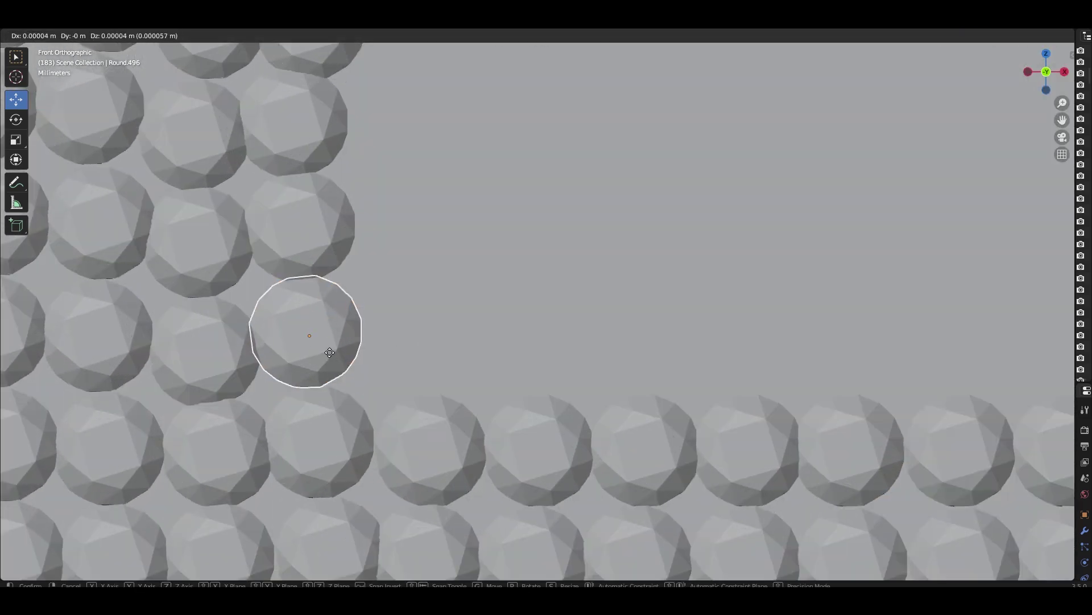
{"action": "left_click", "coordinate": [336, 357]}
Step: Add further X-constrained sphere copies beside the top row
{"action": "key", "text": "g"}
{"action": "key", "text": "x"}
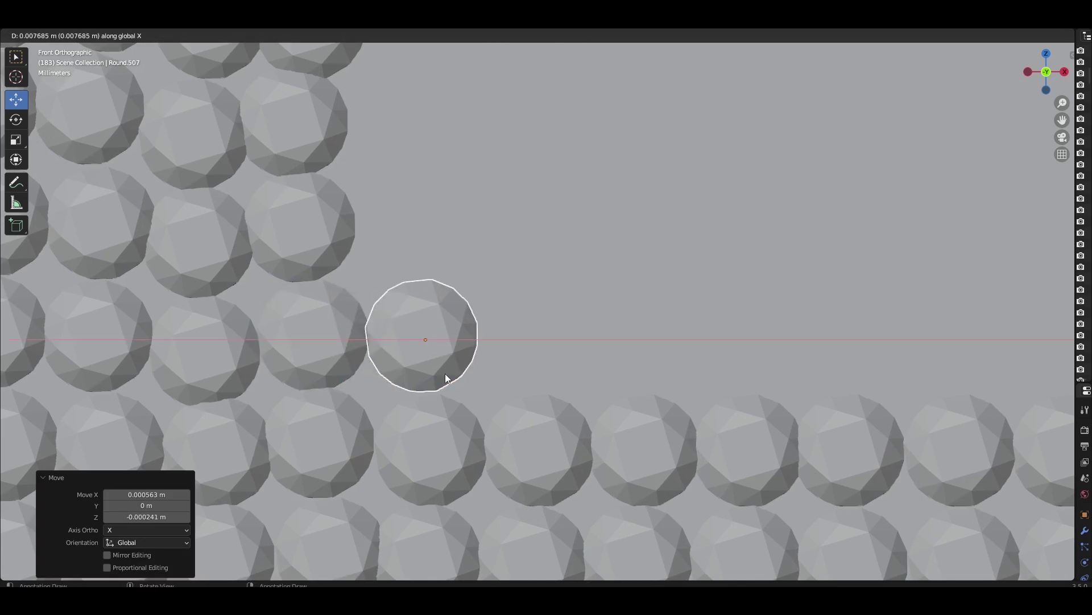
{"action": "key", "text": "shift+d"}
{"action": "key", "text": "x"}
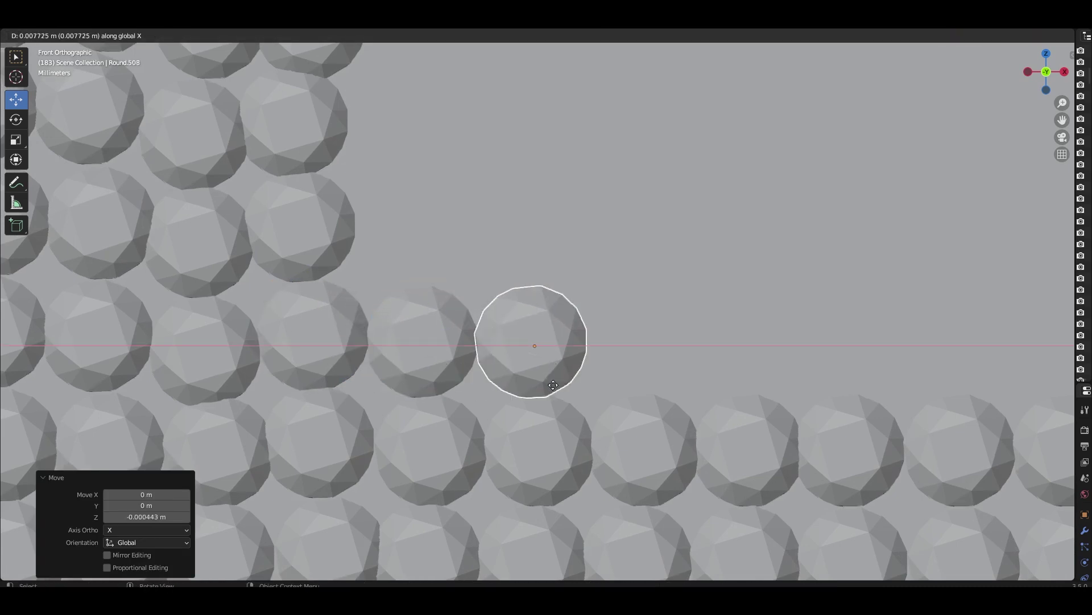
{"action": "key", "text": "shift+d"}
{"action": "left_click", "coordinate": [419, 248]}
{"action": "scroll", "coordinate": [408, 309], "scroll_direction": "down", "scroll_amount": 4}
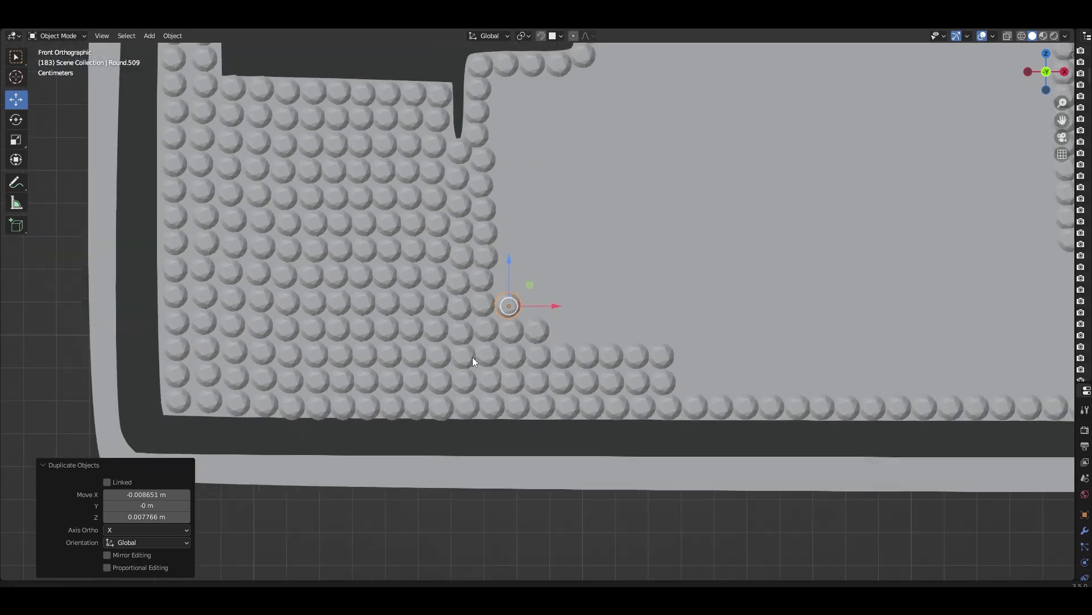
{"action": "scroll", "coordinate": [459, 397], "scroll_direction": "up", "scroll_amount": 4}
{"action": "scroll", "coordinate": [459, 398], "scroll_direction": "up", "scroll_amount": 3}
Step: Keep extending the row rightward with X-constrained sphere duplicates filling the gaps
{"action": "key", "text": "shift+d"}
{"action": "key", "text": "x"}
{"action": "left_click", "coordinate": [495, 374]}
{"action": "middle_click_drag", "start_coordinate": [495, 374], "coordinate": [365, 274], "text": "shift"}
{"action": "key", "text": "shift+d"}
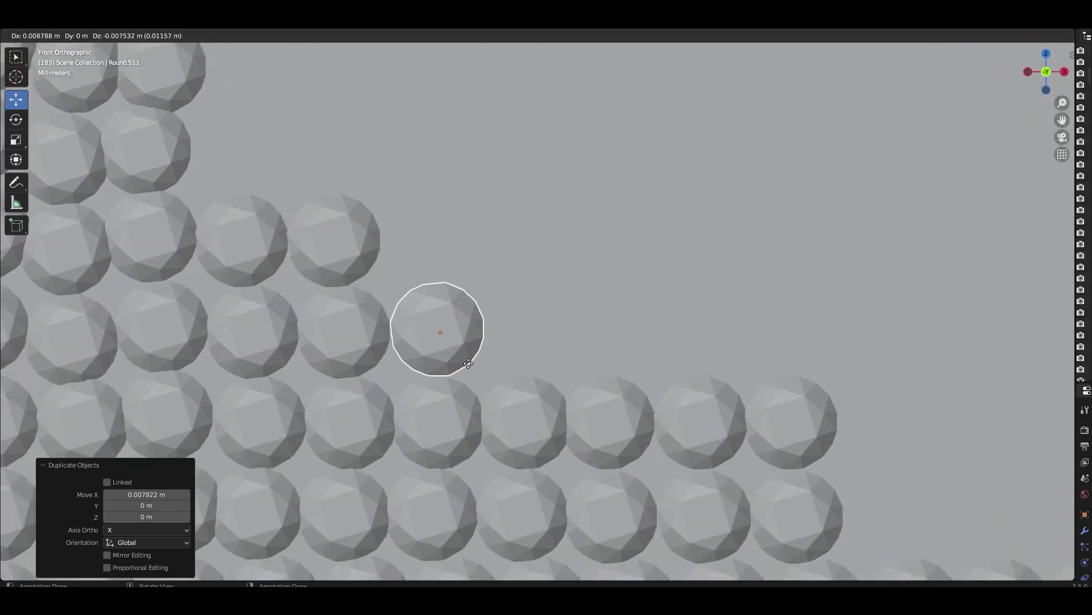
{"action": "left_click", "coordinate": [457, 275]}
{"action": "scroll", "coordinate": [449, 333], "scroll_direction": "up", "scroll_amount": 2}
{"action": "left_click", "coordinate": [410, 320]}
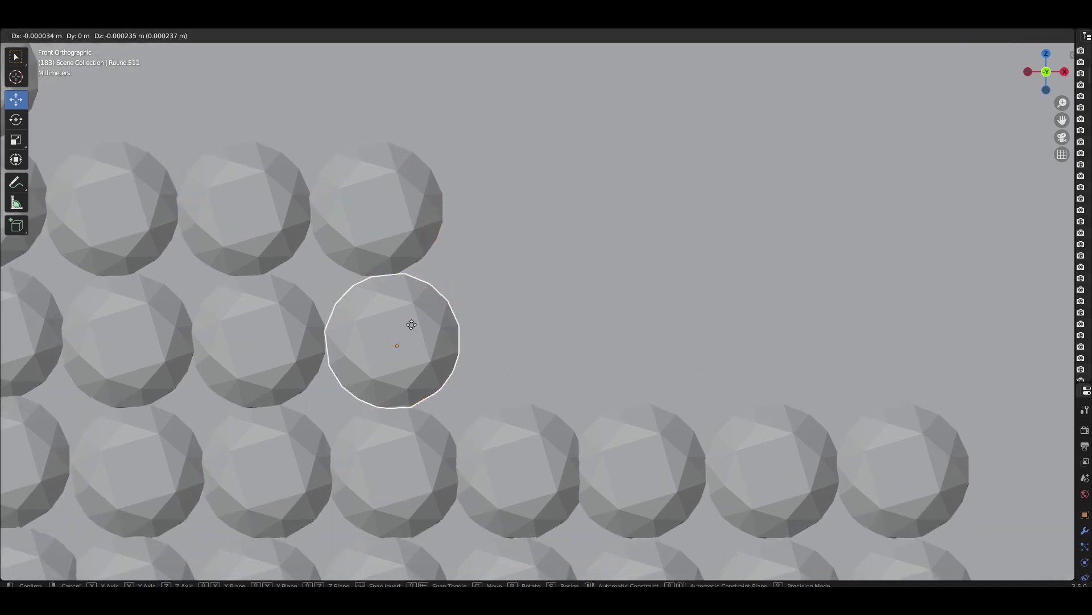
{"action": "key", "text": "shift+d"}
{"action": "key", "text": "x"}
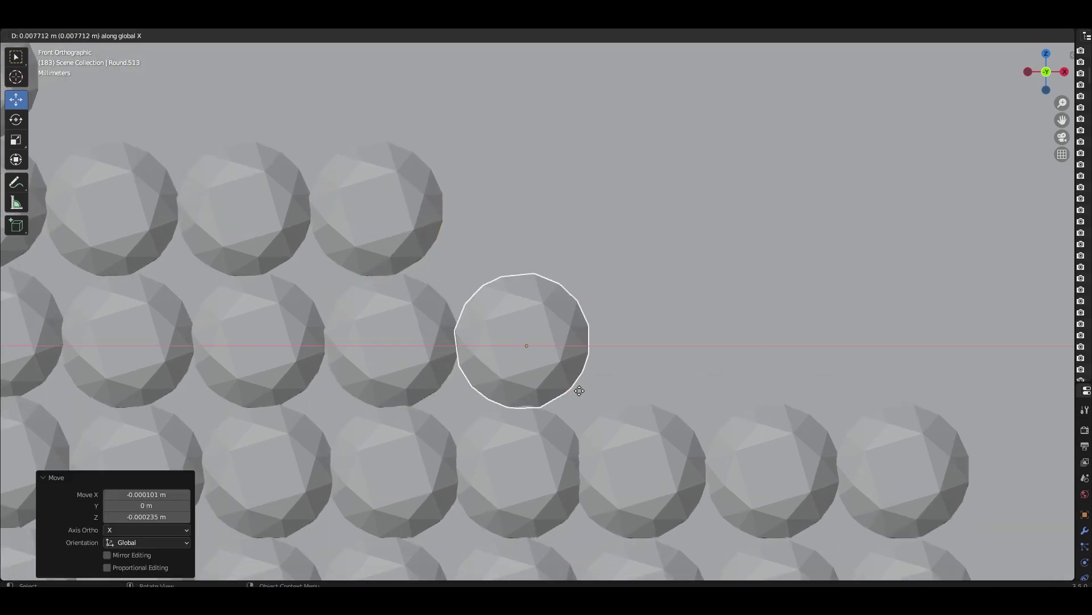
{"action": "left_click", "coordinate": [575, 369]}
{"action": "middle_click_drag", "start_coordinate": [574, 370], "coordinate": [450, 364], "text": "shift"}
Step: Place more sphere copies along X up to the end of the row
{"action": "key", "text": "shift+d"}
{"action": "key", "text": "x"}
{"action": "key", "text": "shift+d"}
{"action": "key", "text": "x"}
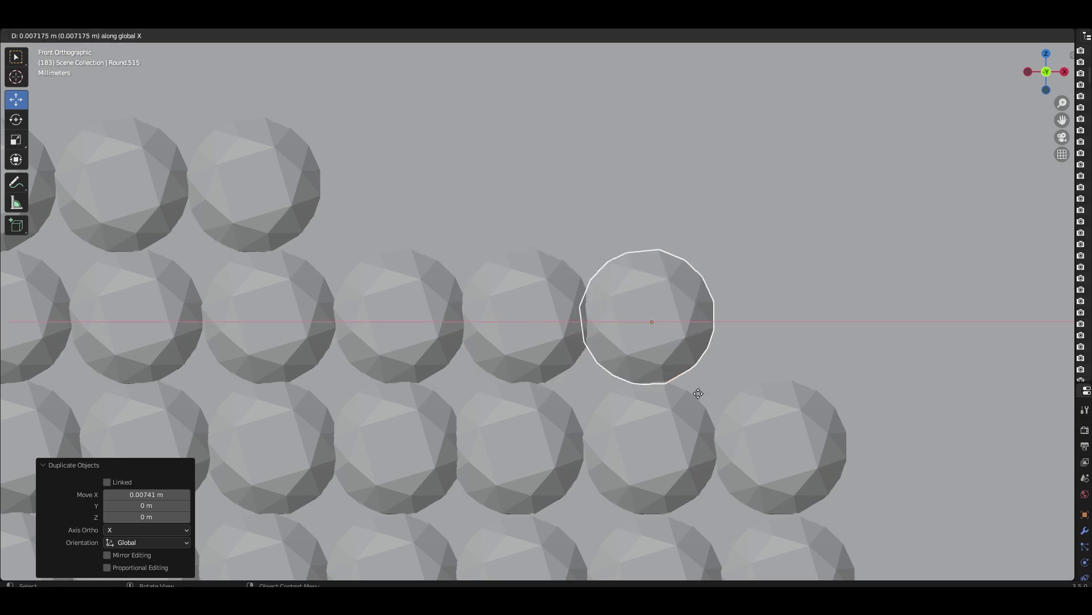
{"action": "left_click", "coordinate": [517, 402]}
{"action": "scroll", "coordinate": [518, 403], "scroll_direction": "down", "scroll_amount": 6}
{"action": "scroll", "coordinate": [518, 402], "scroll_direction": "down", "scroll_amount": 3}
{"action": "scroll", "coordinate": [507, 357], "scroll_direction": "up", "scroll_amount": 3}
{"action": "scroll", "coordinate": [383, 259], "scroll_direction": "up", "scroll_amount": 2}
Step: Snap the end sphere into position with the Shift+S snap menu and confirm its placement
{"action": "left_click", "coordinate": [383, 259]}
{"action": "key", "text": "shift+s"}
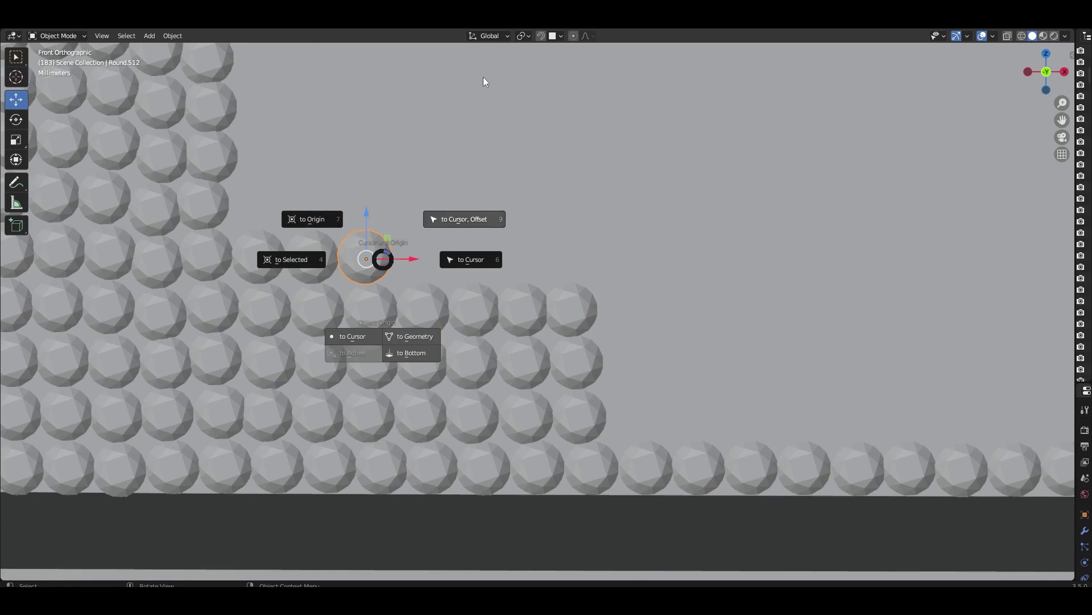
{"action": "key", "text": "4"}
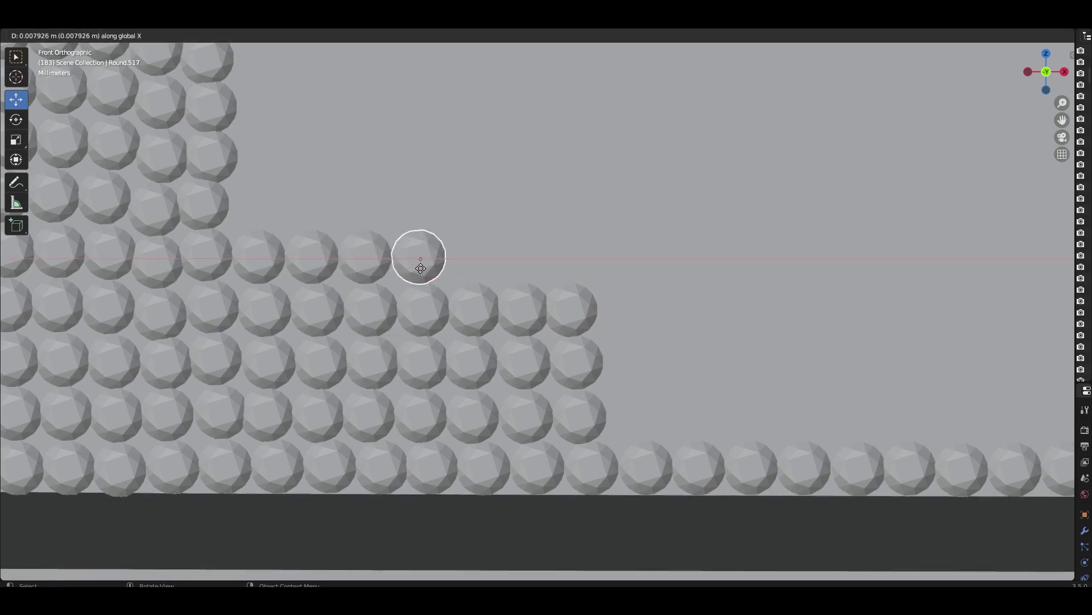
{"action": "left_click", "coordinate": [421, 268]}
{"action": "scroll", "coordinate": [423, 274], "scroll_direction": "up", "scroll_amount": 3}
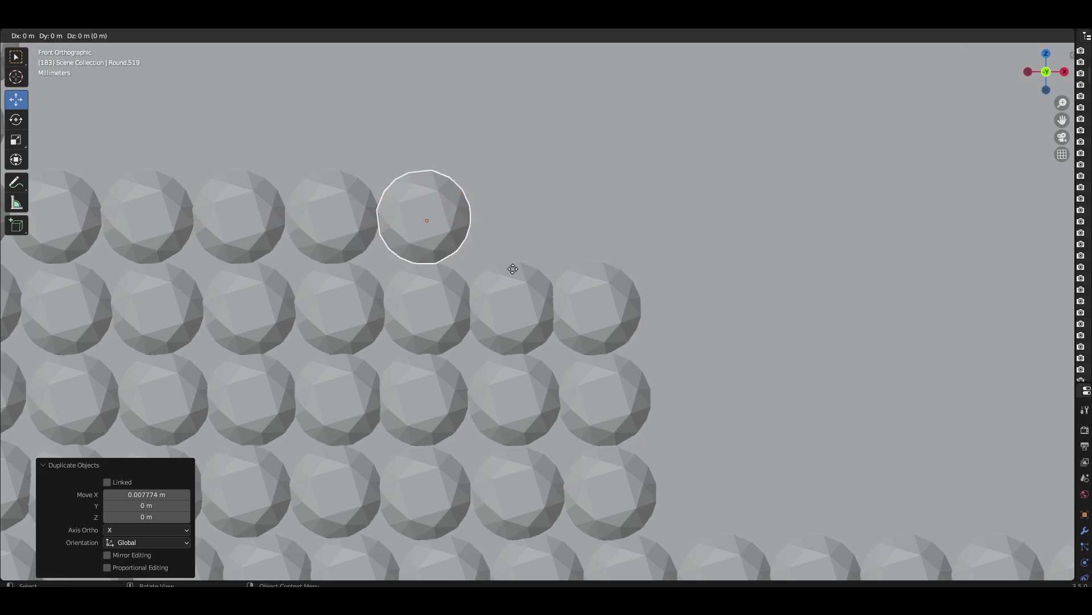
{"action": "left_click", "coordinate": [687, 265]}
{"action": "scroll", "coordinate": [599, 309], "scroll_direction": "down", "scroll_amount": 4}
{"action": "scroll", "coordinate": [351, 274], "scroll_direction": "up", "scroll_amount": 2}
{"action": "scroll", "coordinate": [350, 275], "scroll_direction": "up", "scroll_amount": 2}
{"action": "left_click", "coordinate": [347, 274]}
Step: Shift-select the top-row, second-row and bottom-right spheres forming the four-row block
{"action": "left_click", "coordinate": [452, 280], "text": "shift"}
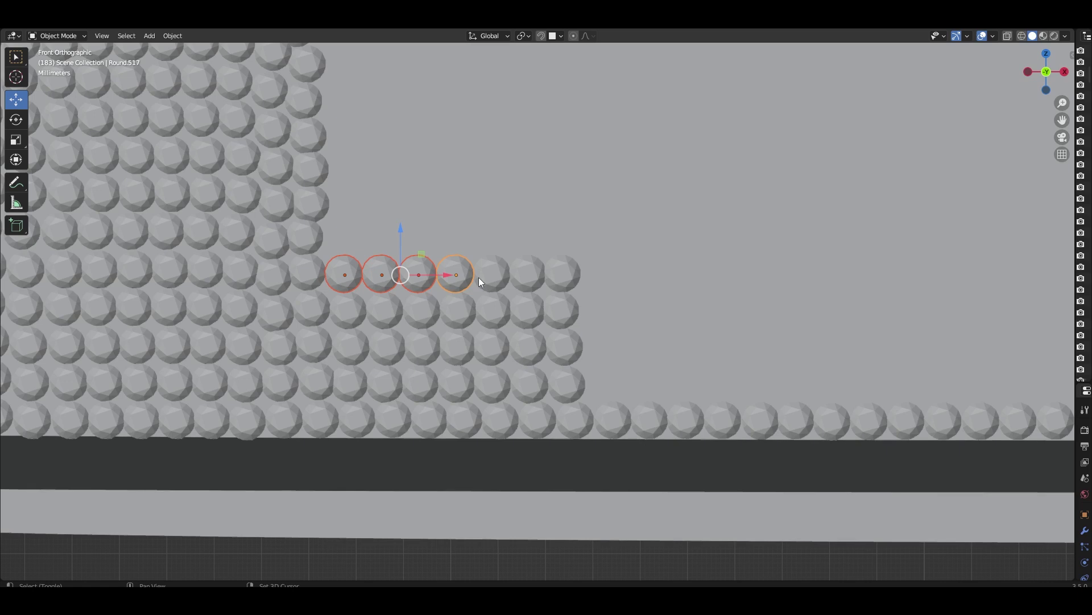
{"action": "left_click", "coordinate": [357, 309], "text": "shift"}
{"action": "left_click", "coordinate": [427, 313], "text": "shift"}
{"action": "left_click", "coordinate": [490, 314], "text": "shift"}
{"action": "left_click", "coordinate": [526, 311], "text": "shift"}
{"action": "left_click", "coordinate": [560, 313], "text": "shift"}
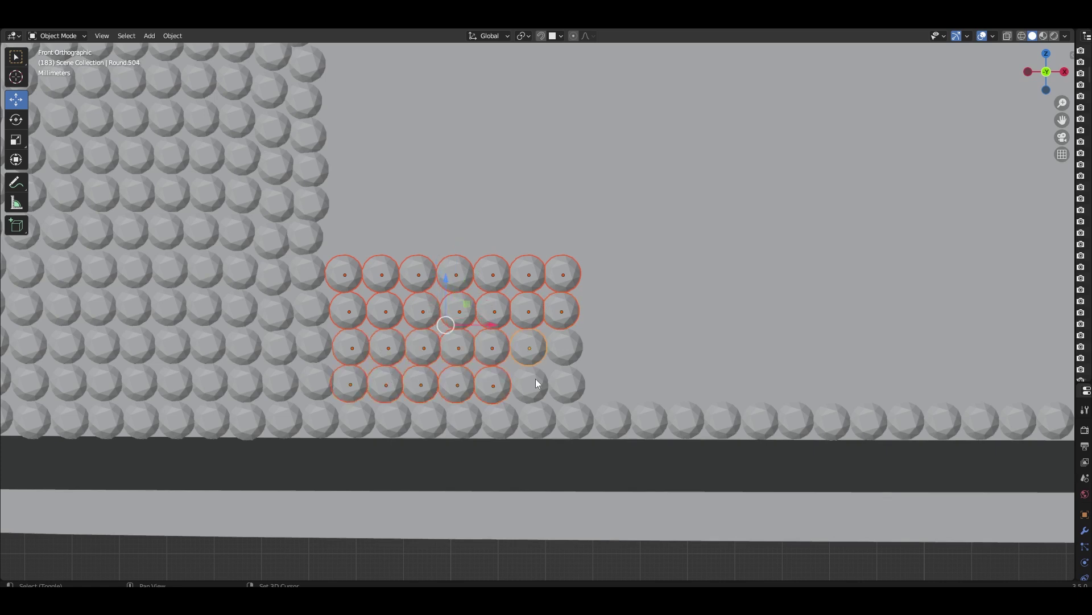
{"action": "left_click", "coordinate": [561, 385], "text": "shift"}
{"action": "middle_click_drag", "start_coordinate": [561, 385], "coordinate": [383, 380], "text": "shift"}
{"action": "scroll", "coordinate": [382, 380], "scroll_direction": "up", "scroll_amount": 2}
Step: Copy the sphere block right along X and nudge it slightly down on Z
{"action": "key", "text": "shift+d"}
{"action": "key", "text": "x"}
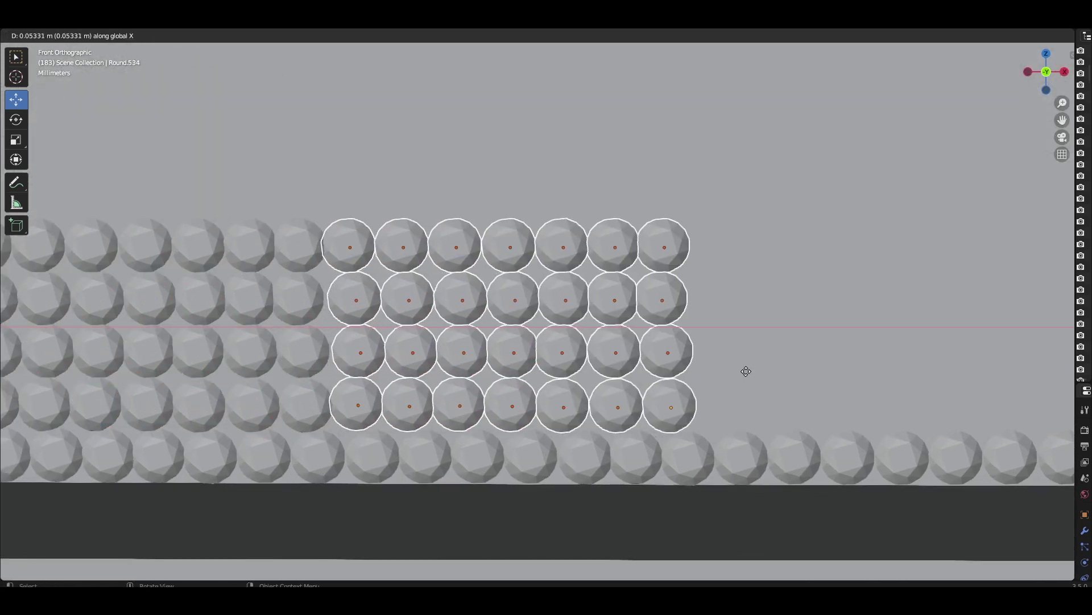
{"action": "left_click", "coordinate": [747, 375]}
{"action": "scroll", "coordinate": [544, 371], "scroll_direction": "up", "scroll_amount": 2}
{"action": "key", "text": "shift+d"}
{"action": "key", "text": "z"}
{"action": "left_click", "coordinate": [546, 372]}
{"action": "middle_click_drag", "start_coordinate": [712, 359], "coordinate": [343, 353], "text": "shift"}
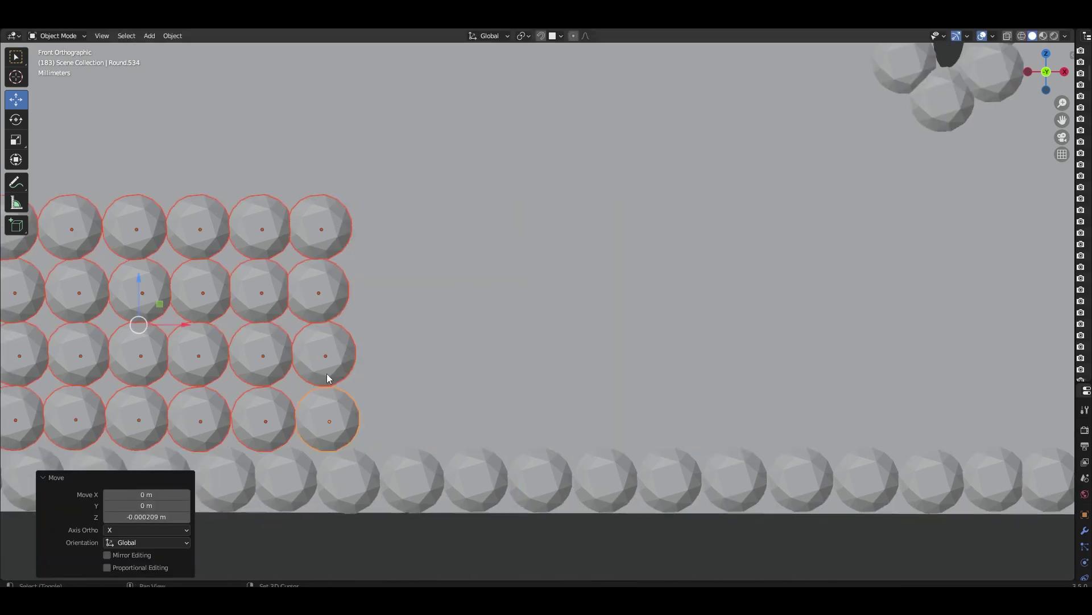
Step: Make another X copy of the block and lower it slightly along Z
{"action": "key", "text": "shift+d"}
{"action": "key", "text": "x"}
{"action": "left_click", "coordinate": [759, 375]}
{"action": "scroll", "coordinate": [638, 430], "scroll_direction": "up", "scroll_amount": 3}
{"action": "mouse_move", "coordinate": [638, 435]}
{"action": "middle_mouse_down", "text": "shift"}
{"action": "mouse_move", "coordinate": [605, 364]}
{"action": "mouse_move", "coordinate": [346, 325]}
{"action": "middle_mouse_up", "text": "shift"}
{"action": "key", "text": "g"}
{"action": "key", "text": "z"}
{"action": "left_click", "coordinate": [609, 363]}
{"action": "scroll", "coordinate": [609, 363], "scroll_direction": "down", "scroll_amount": 3}
{"action": "scroll", "coordinate": [346, 326], "scroll_direction": "up", "scroll_amount": 2}
{"action": "key", "text": "shift+d"}
Step: Place the last block copy to the right and push the sphere skyline along Y
{"action": "key", "text": "x"}
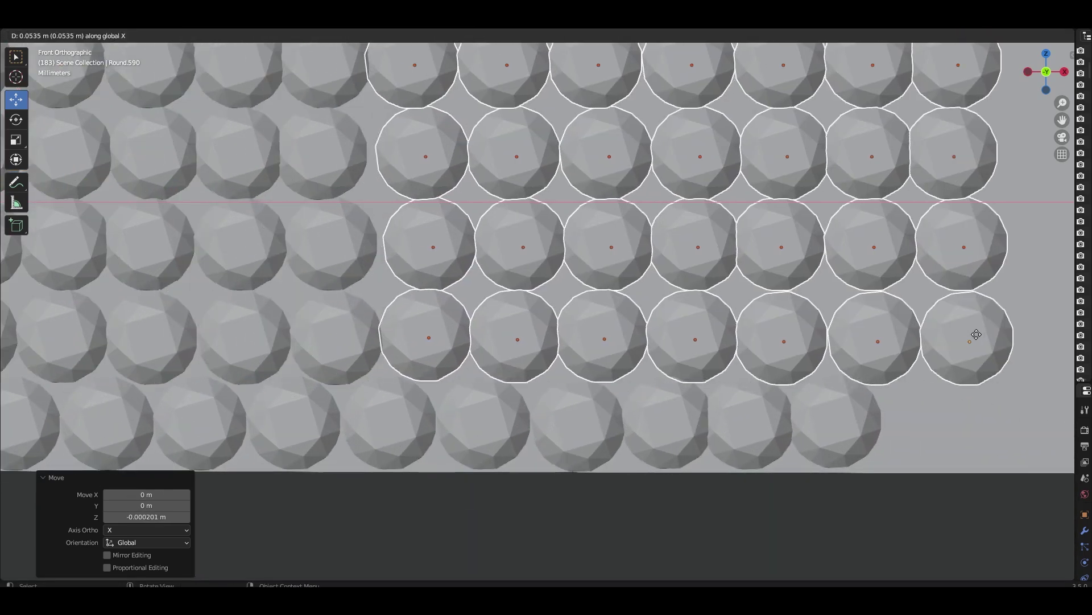
{"action": "left_click", "coordinate": [980, 341]}
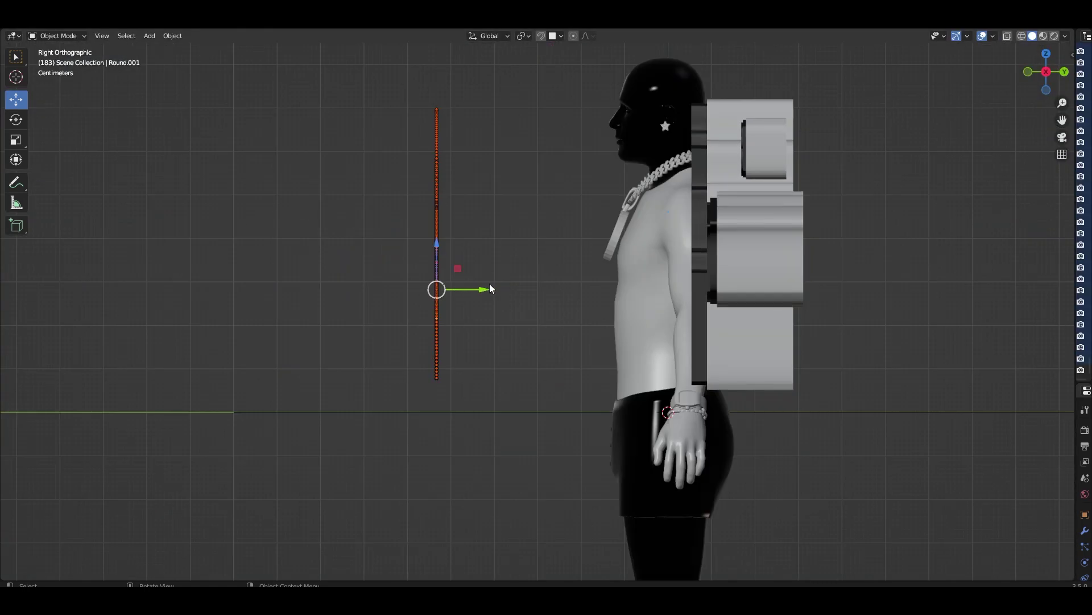
{"action": "key", "text": "g"}
{"action": "key", "text": "y"}
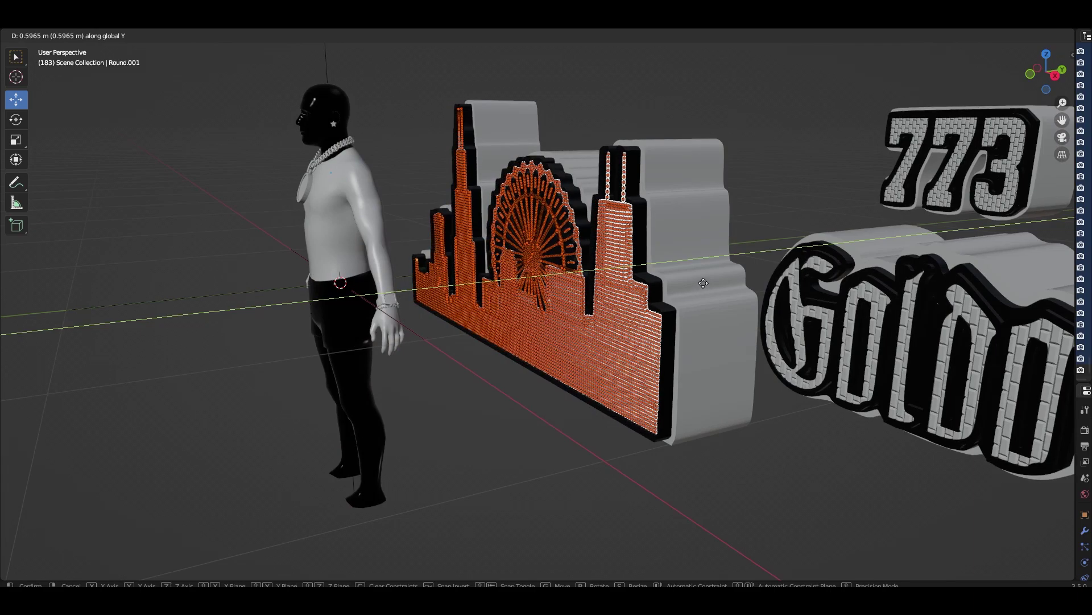
{"action": "left_click", "coordinate": [430, 302]}
{"action": "mouse_move", "coordinate": [430, 302]}
{"action": "middle_mouse_down"}
{"action": "mouse_move", "coordinate": [350, 327]}
{"action": "mouse_move", "coordinate": [582, 333]}
{"action": "mouse_move", "coordinate": [599, 308]}
{"action": "mouse_move", "coordinate": [613, 317]}
{"action": "mouse_move", "coordinate": [603, 327]}
{"action": "mouse_move", "coordinate": [606, 308]}
{"action": "middle_mouse_up"}
{"action": "scroll", "coordinate": [587, 325], "scroll_direction": "up", "scroll_amount": 5}
{"action": "scroll", "coordinate": [593, 309], "scroll_direction": "up", "scroll_amount": 5}
{"action": "scroll", "coordinate": [605, 308], "scroll_direction": "up", "scroll_amount": 3}
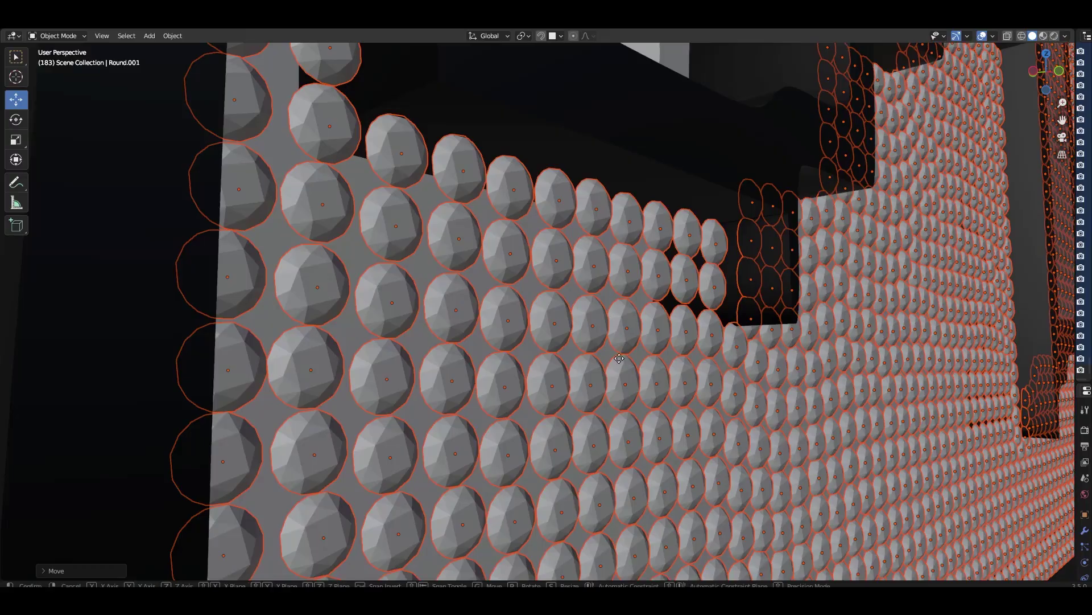
Step: Refine the sphere pave's Y depth from a front-on view until it sits inside the plate
{"action": "key", "text": "y"}
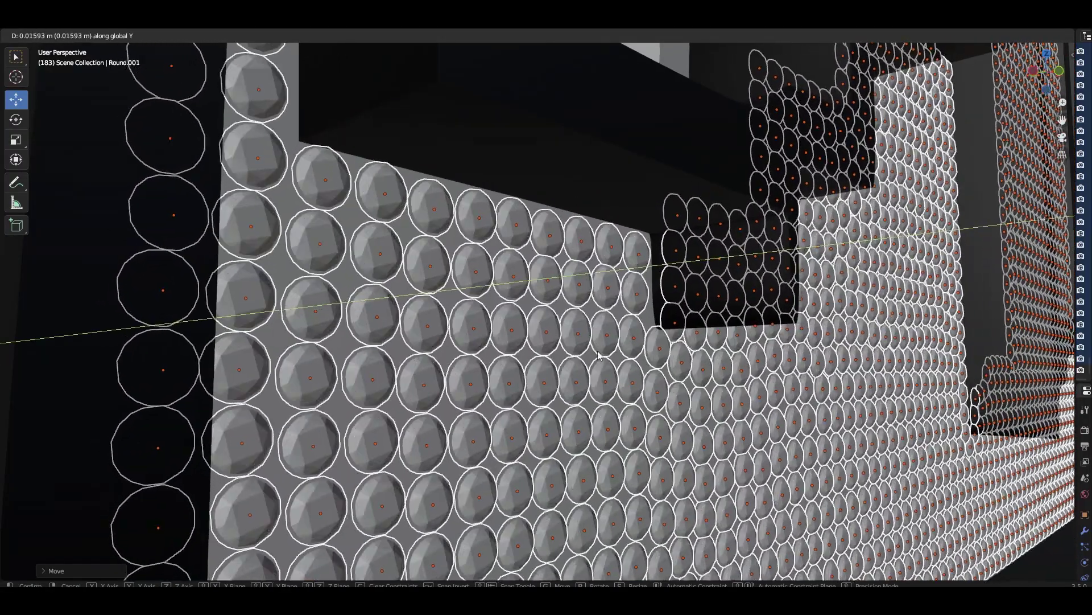
{"action": "left_click", "coordinate": [599, 350]}
{"action": "scroll", "coordinate": [598, 353], "scroll_direction": "down", "scroll_amount": 10}
{"action": "mouse_move", "coordinate": [598, 350]}
{"action": "middle_mouse_down"}
{"action": "mouse_move", "coordinate": [538, 357]}
{"action": "mouse_move", "coordinate": [576, 340]}
{"action": "middle_mouse_up"}
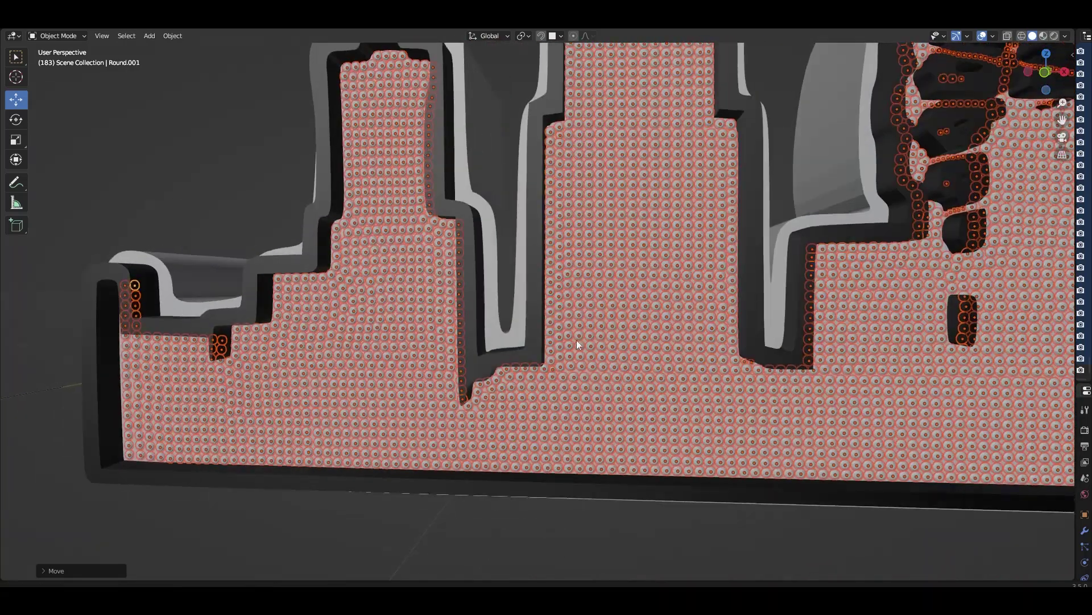
{"action": "scroll", "coordinate": [575, 340], "scroll_direction": "up", "scroll_amount": 8}
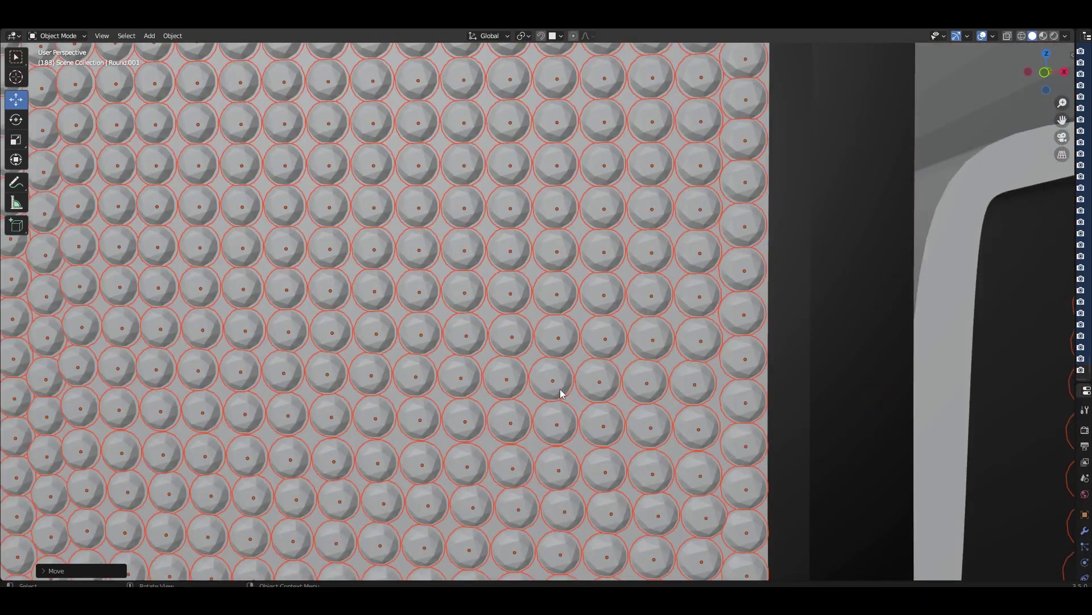
{"action": "key", "text": "g"}
{"action": "key", "text": "y"}
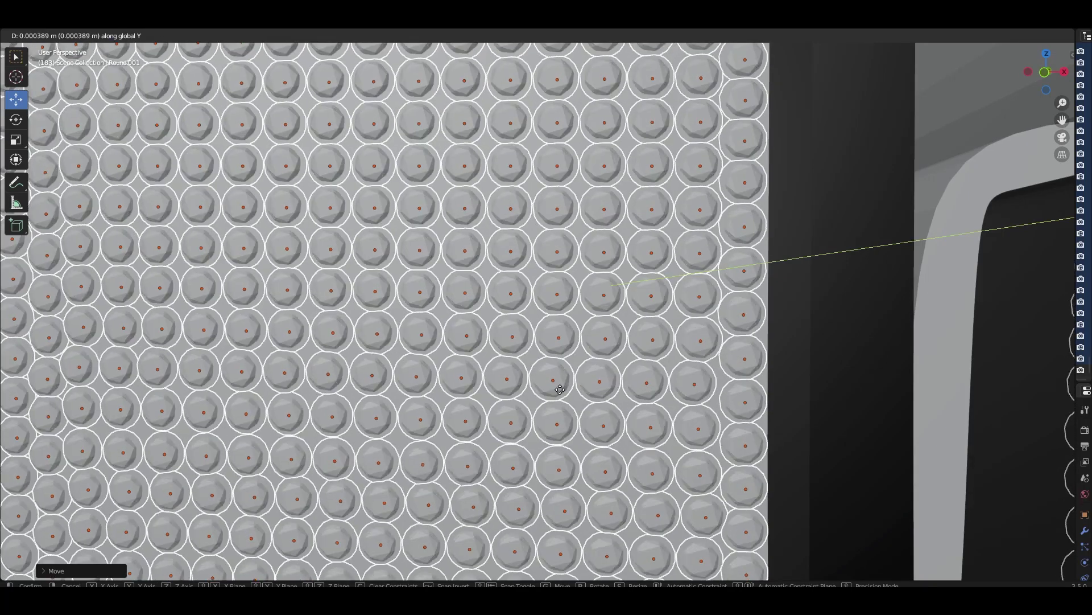
{"action": "left_click", "coordinate": [560, 389]}
{"action": "scroll", "coordinate": [561, 389], "scroll_direction": "down", "scroll_amount": 3}
{"action": "scroll", "coordinate": [561, 389], "scroll_direction": "down", "scroll_amount": 4}
{"action": "scroll", "coordinate": [452, 388], "scroll_direction": "down", "scroll_amount": 2}
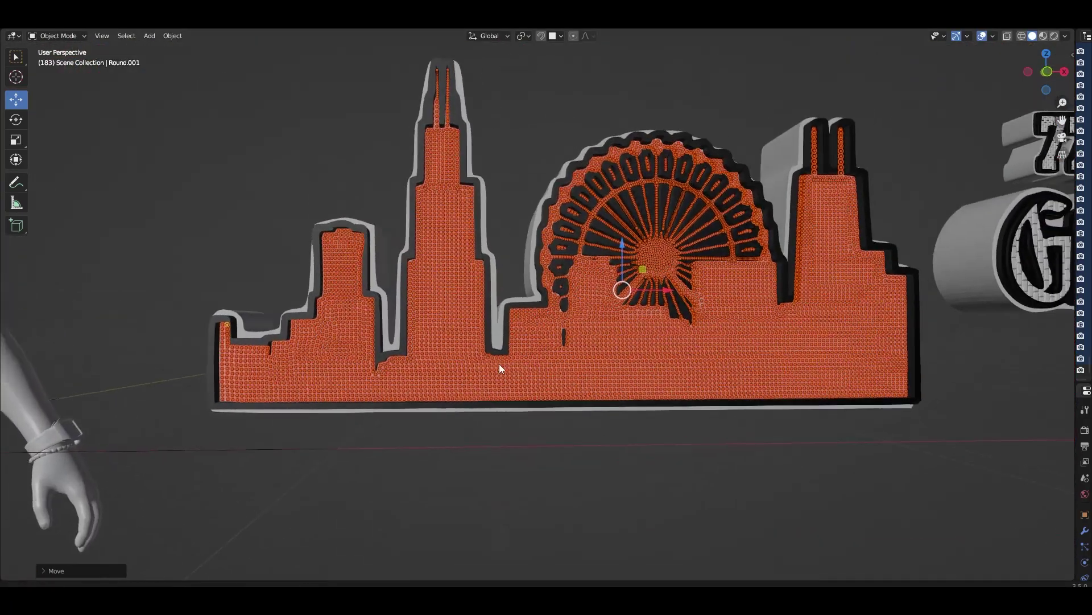
{"action": "scroll", "coordinate": [499, 364], "scroll_direction": "down", "scroll_amount": 2}
Step: Orbit around the skyline, selecting its outline, wall and tiled sphere pieces to inspect them
{"action": "mouse_move", "coordinate": [467, 381]}
{"action": "middle_mouse_down"}
{"action": "mouse_move", "coordinate": [398, 177]}
{"action": "mouse_move", "coordinate": [496, 210]}
{"action": "mouse_move", "coordinate": [402, 236]}
{"action": "mouse_move", "coordinate": [487, 215]}
{"action": "mouse_move", "coordinate": [456, 210]}
{"action": "mouse_move", "coordinate": [470, 201]}
{"action": "mouse_move", "coordinate": [433, 187]}
{"action": "mouse_move", "coordinate": [510, 159]}
{"action": "mouse_move", "coordinate": [541, 176]}
{"action": "mouse_move", "coordinate": [536, 187]}
{"action": "mouse_move", "coordinate": [473, 179]}
{"action": "mouse_move", "coordinate": [624, 272]}
{"action": "mouse_move", "coordinate": [682, 272]}
{"action": "mouse_move", "coordinate": [639, 268]}
{"action": "mouse_move", "coordinate": [644, 298]}
{"action": "mouse_move", "coordinate": [636, 289]}
{"action": "mouse_move", "coordinate": [699, 305]}
{"action": "mouse_move", "coordinate": [740, 294]}
{"action": "middle_mouse_up"}
{"action": "left_click", "coordinate": [536, 186]}
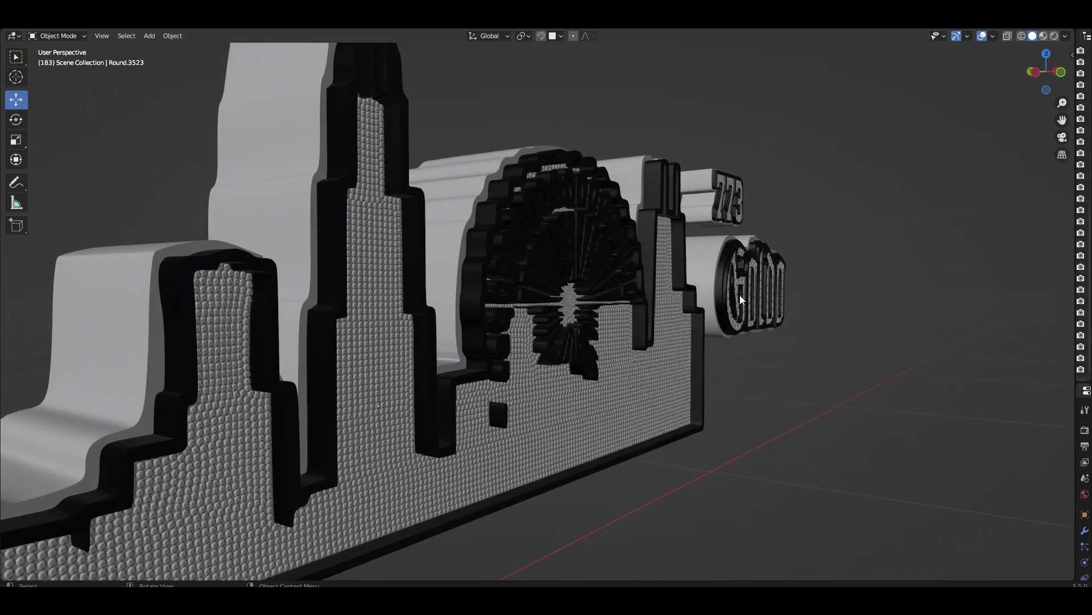
{"action": "left_click", "coordinate": [331, 229]}
{"action": "mouse_move", "coordinate": [330, 229]}
{"action": "middle_mouse_down"}
{"action": "mouse_move", "coordinate": [332, 251]}
{"action": "mouse_move", "coordinate": [238, 211]}
{"action": "mouse_move", "coordinate": [251, 271]}
{"action": "mouse_move", "coordinate": [439, 282]}
{"action": "middle_mouse_up"}
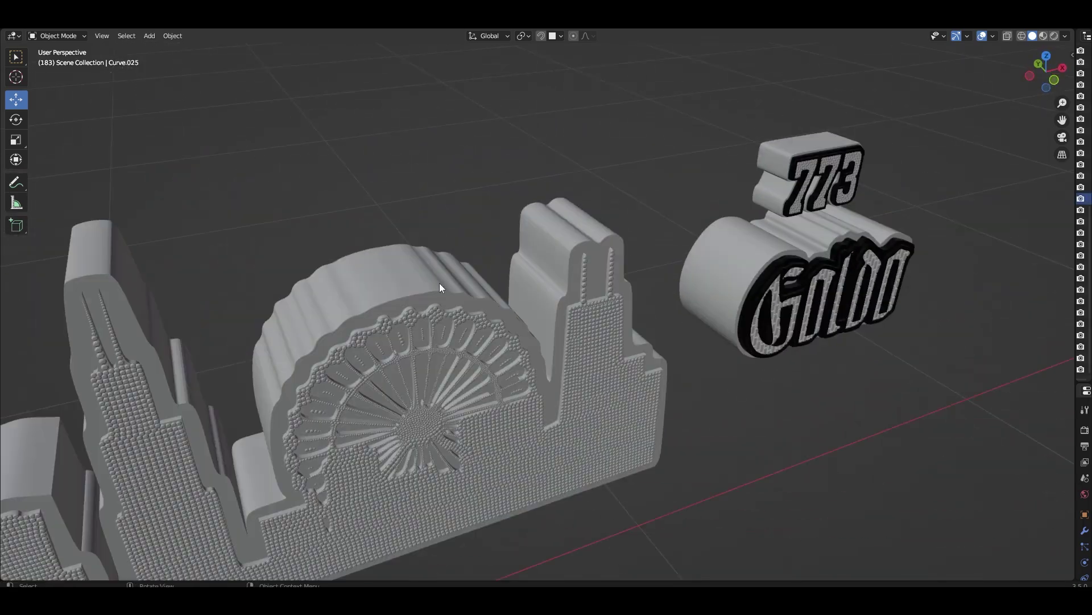
{"action": "mouse_move", "coordinate": [481, 328]}
{"action": "middle_mouse_down"}
{"action": "mouse_move", "coordinate": [467, 306]}
{"action": "mouse_move", "coordinate": [529, 280]}
{"action": "mouse_move", "coordinate": [428, 248]}
{"action": "mouse_move", "coordinate": [442, 263]}
{"action": "mouse_move", "coordinate": [420, 258]}
{"action": "mouse_move", "coordinate": [549, 298]}
{"action": "mouse_move", "coordinate": [443, 285]}
{"action": "mouse_move", "coordinate": [410, 302]}
{"action": "mouse_move", "coordinate": [487, 315]}
{"action": "mouse_move", "coordinate": [523, 342]}
{"action": "middle_mouse_up"}
{"action": "left_click", "coordinate": [451, 252]}
{"action": "left_click", "coordinate": [524, 343]}
Step: Hide the tiled sphere skyline and turn the view toward the 773 Goldo lettering
{"action": "key", "text": "h"}
{"action": "mouse_move", "coordinate": [720, 235]}
{"action": "middle_mouse_down"}
{"action": "mouse_move", "coordinate": [648, 232]}
{"action": "mouse_move", "coordinate": [592, 256]}
{"action": "middle_mouse_up"}
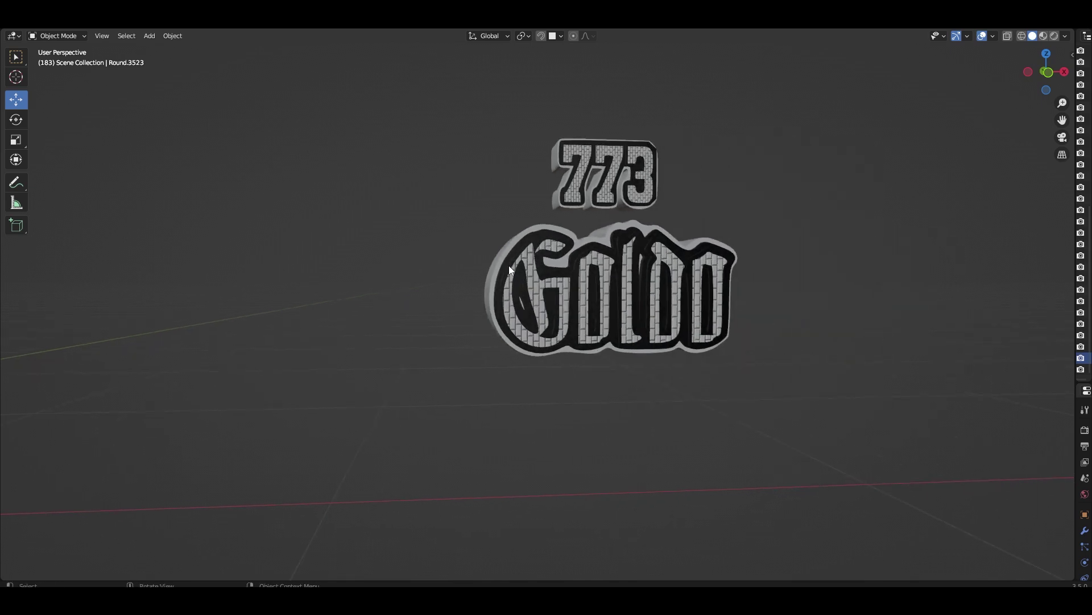
{"action": "scroll", "coordinate": [532, 283], "scroll_direction": "up", "scroll_amount": 6}
{"action": "mouse_move", "coordinate": [531, 282]}
{"action": "middle_mouse_down"}
{"action": "mouse_move", "coordinate": [506, 272]}
{"action": "mouse_move", "coordinate": [493, 292]}
{"action": "mouse_move", "coordinate": [510, 304]}
{"action": "mouse_move", "coordinate": [535, 298]}
{"action": "middle_mouse_up"}
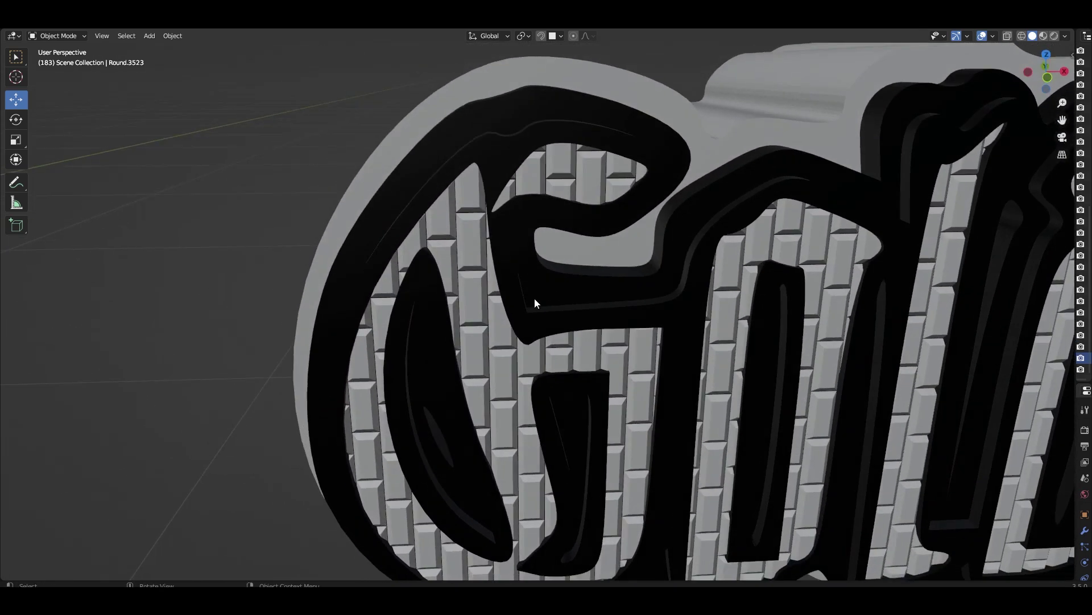
Step: Select and orbit around the Goldo and 773 lettering outlines to check them
{"action": "left_click", "coordinate": [599, 251]}
{"action": "scroll", "coordinate": [573, 270], "scroll_direction": "down", "scroll_amount": 2}
{"action": "left_click", "coordinate": [573, 270]}
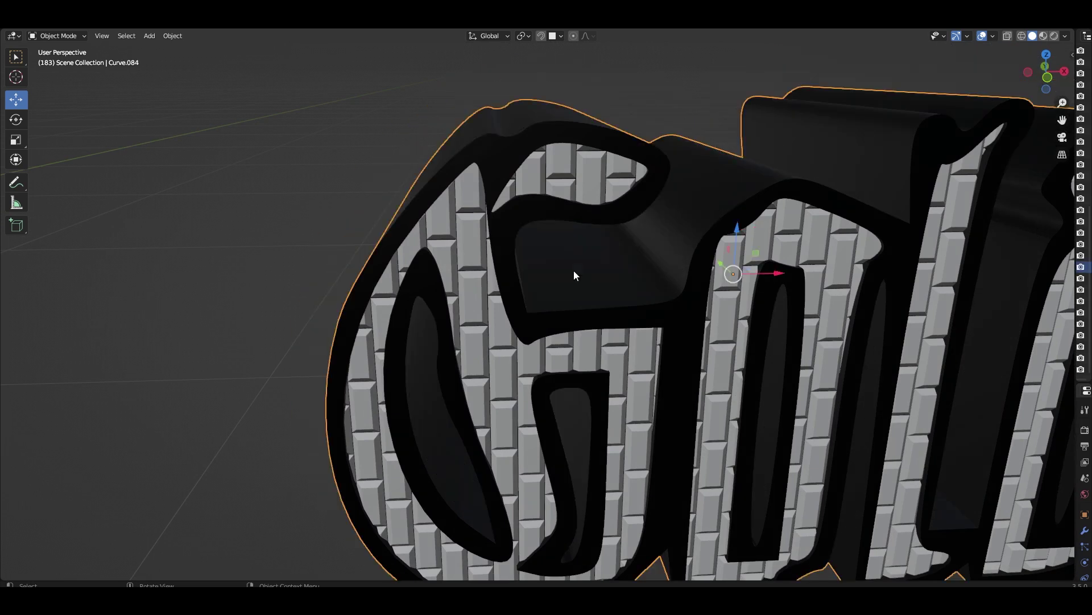
{"action": "scroll", "coordinate": [578, 316], "scroll_direction": "down", "scroll_amount": 5}
{"action": "middle_click_drag", "start_coordinate": [578, 316], "coordinate": [551, 298]}
{"action": "scroll", "coordinate": [550, 302], "scroll_direction": "up", "scroll_amount": 5}
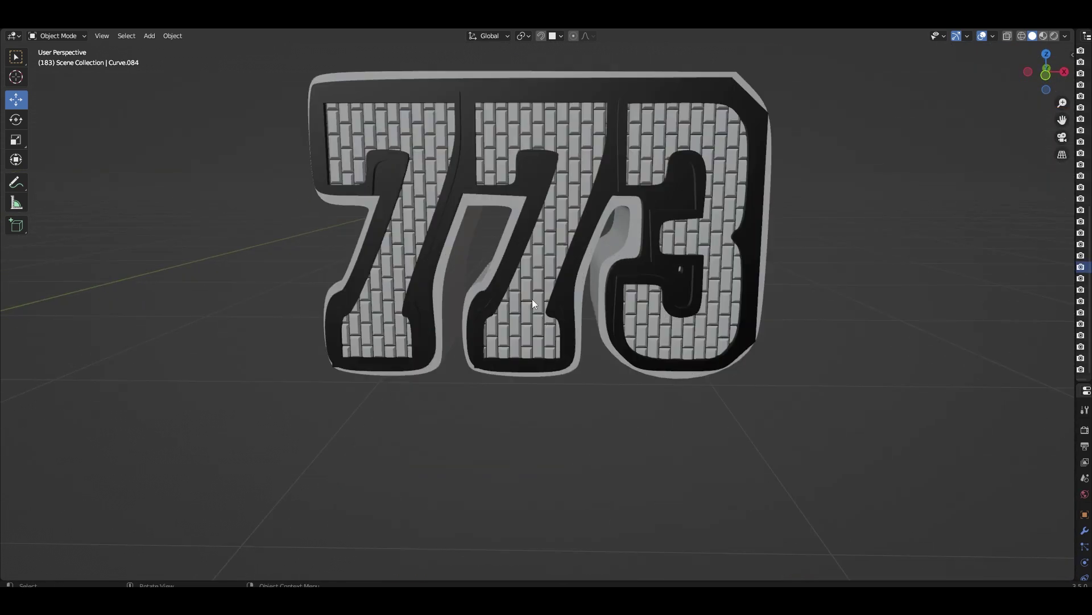
{"action": "scroll", "coordinate": [506, 245], "scroll_direction": "down", "scroll_amount": 2}
{"action": "left_click", "coordinate": [508, 244]}
{"action": "scroll", "coordinate": [508, 244], "scroll_direction": "down", "scroll_amount": 6}
{"action": "scroll", "coordinate": [502, 225], "scroll_direction": "up", "scroll_amount": 5}
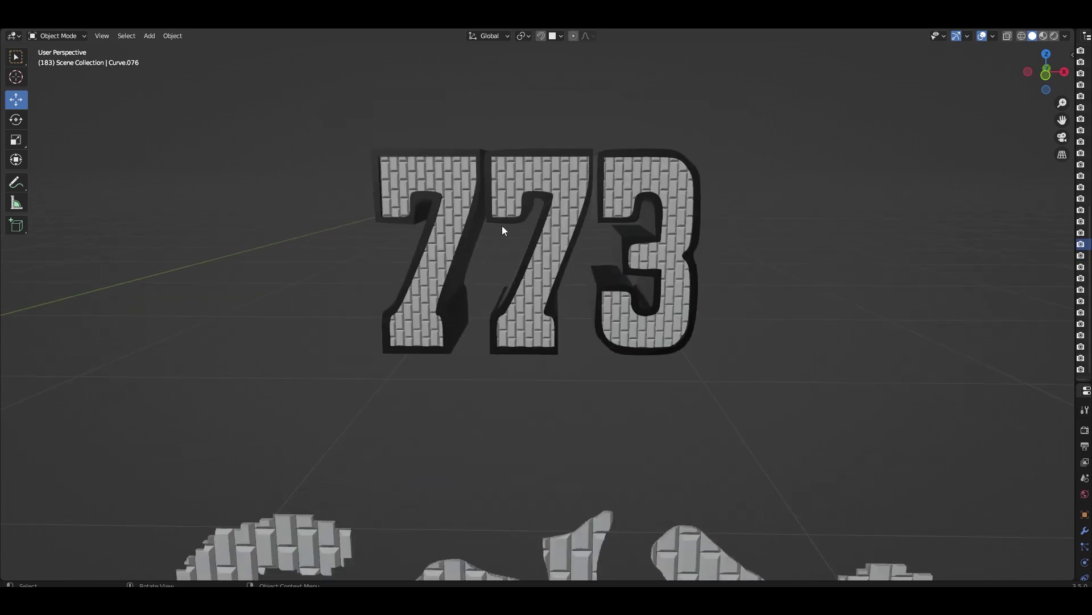
{"action": "scroll", "coordinate": [484, 159], "scroll_direction": "down", "scroll_amount": 5}
{"action": "middle_click_drag", "start_coordinate": [521, 319], "coordinate": [551, 273]}
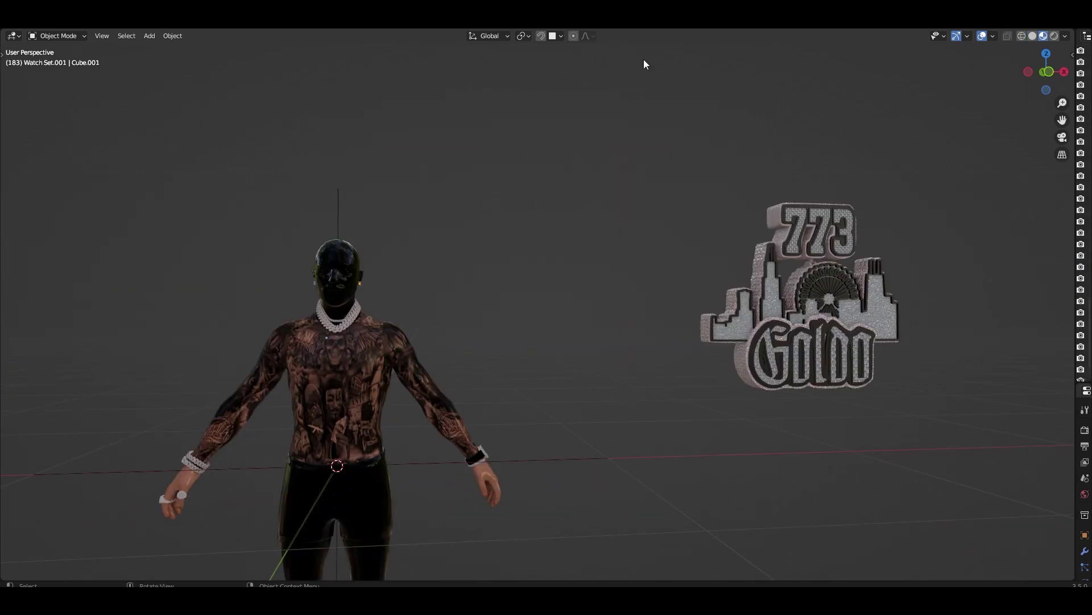
Step: Select the whole 773 Goldo logo and move it toward the character in side view
{"action": "mouse_move", "coordinate": [668, 139]}
{"action": "middle_mouse_down"}
{"action": "mouse_move", "coordinate": [531, 217]}
{"action": "mouse_move", "coordinate": [617, 227]}
{"action": "mouse_move", "coordinate": [563, 225]}
{"action": "mouse_move", "coordinate": [620, 217]}
{"action": "middle_mouse_up"}
{"action": "mouse_move", "coordinate": [544, 217]}
{"action": "left_mouse_down"}
{"action": "mouse_move", "coordinate": [776, 426]}
{"action": "mouse_move", "coordinate": [765, 433]}
{"action": "left_mouse_up"}
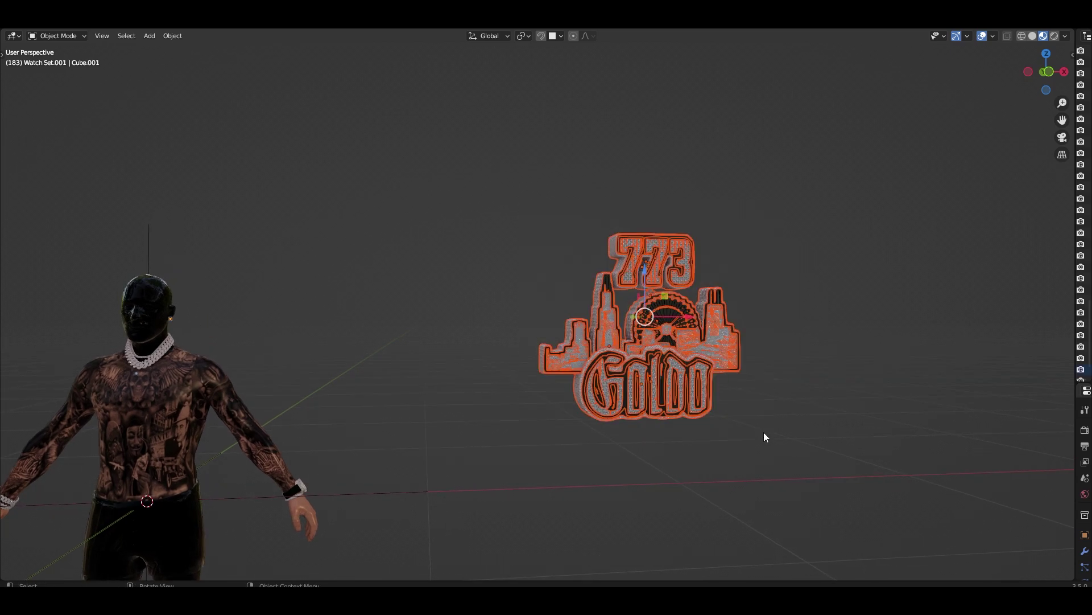
{"action": "key", "text": "KP_3"}
{"action": "key", "text": "g"}
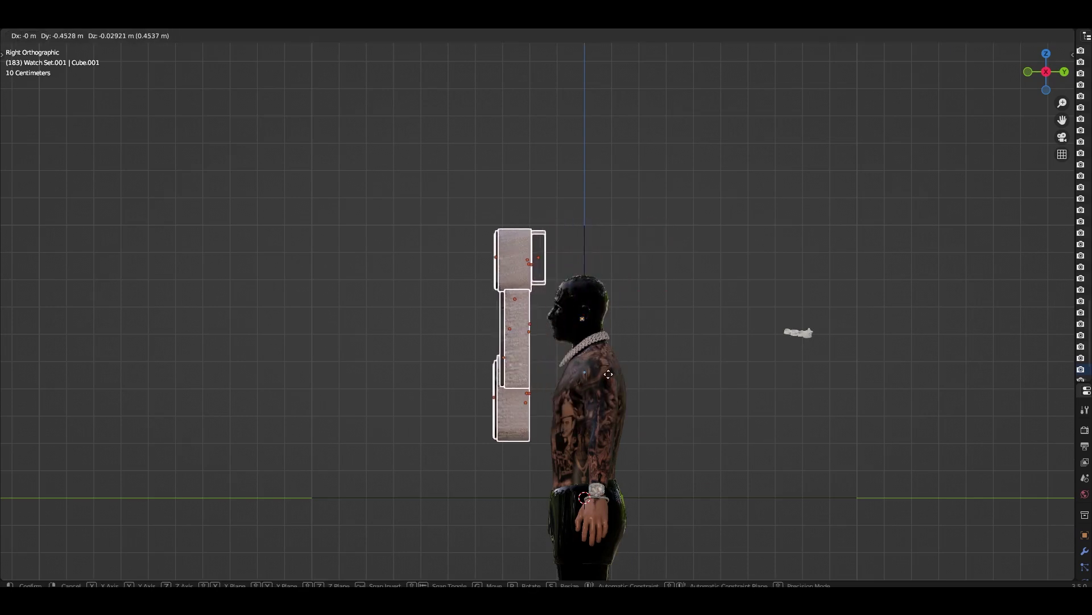
{"action": "left_click", "coordinate": [575, 373]}
Step: Shrink the pendant, tilt it slightly, and move it up to the character's neck
{"action": "scroll", "coordinate": [453, 288], "scroll_direction": "up", "scroll_amount": 1}
{"action": "scroll", "coordinate": [371, 290], "scroll_direction": "up", "scroll_amount": 2}
{"action": "scroll", "coordinate": [461, 367], "scroll_direction": "up", "scroll_amount": 2}
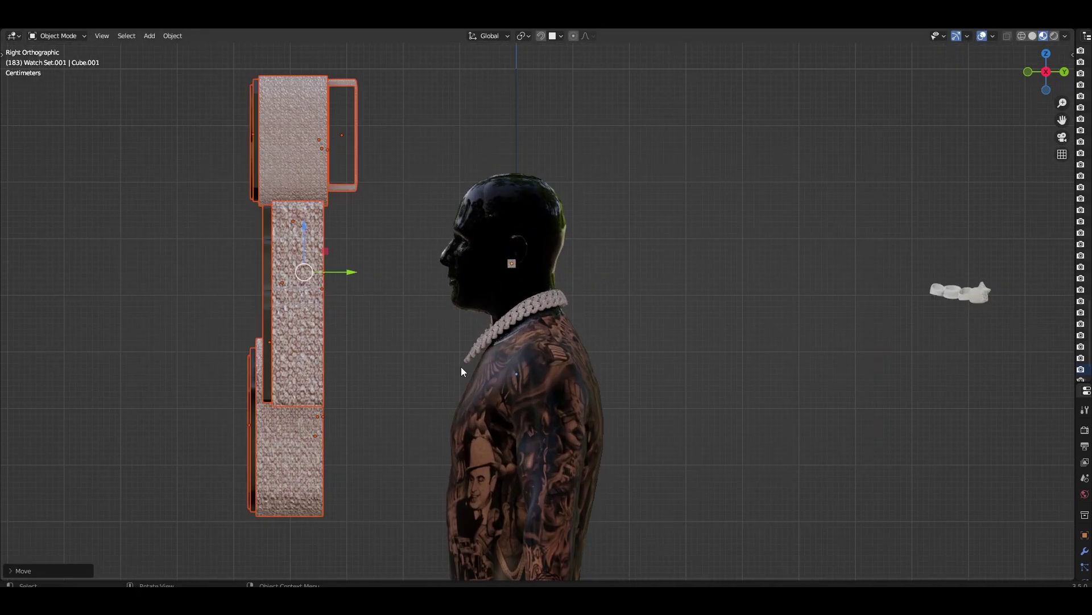
{"action": "key", "text": "s"}
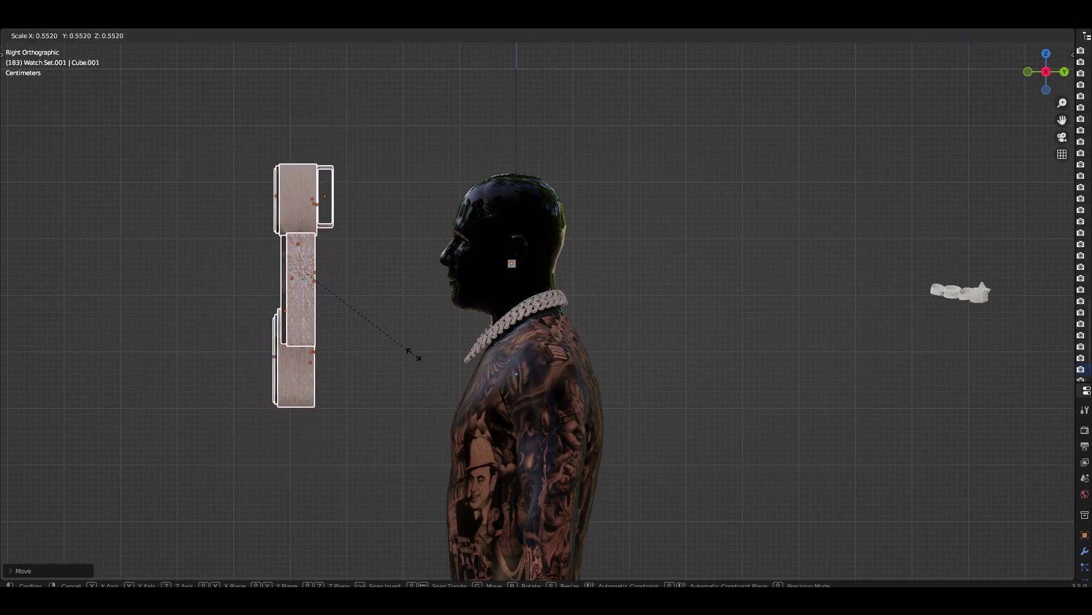
{"action": "scroll", "coordinate": [356, 336], "scroll_direction": "up", "scroll_amount": 2}
{"action": "scroll", "coordinate": [344, 290], "scroll_direction": "up", "scroll_amount": 3}
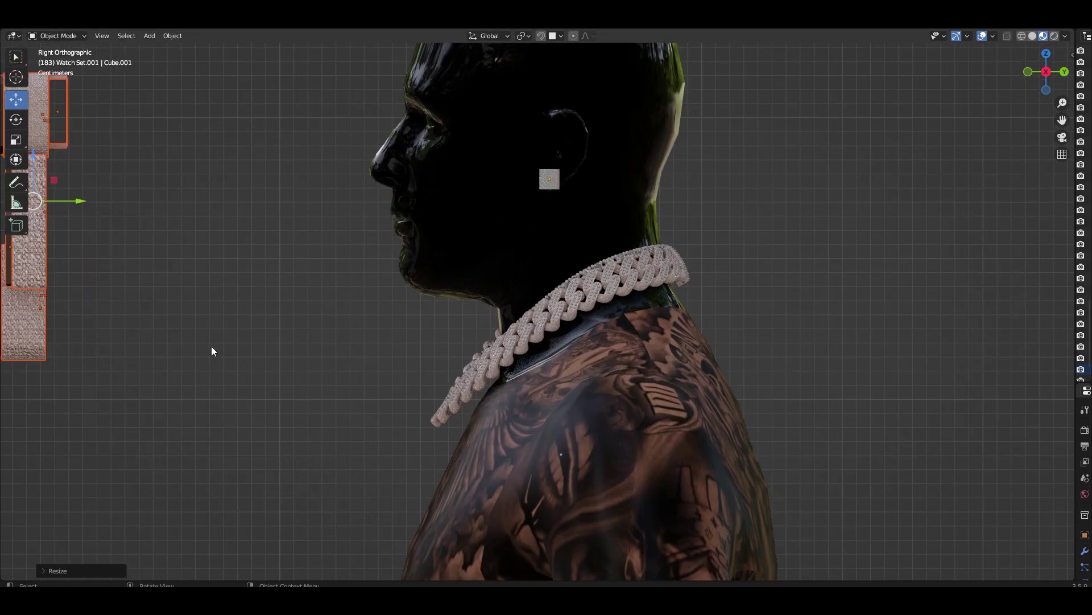
{"action": "key", "text": "r"}
{"action": "key", "text": "g"}
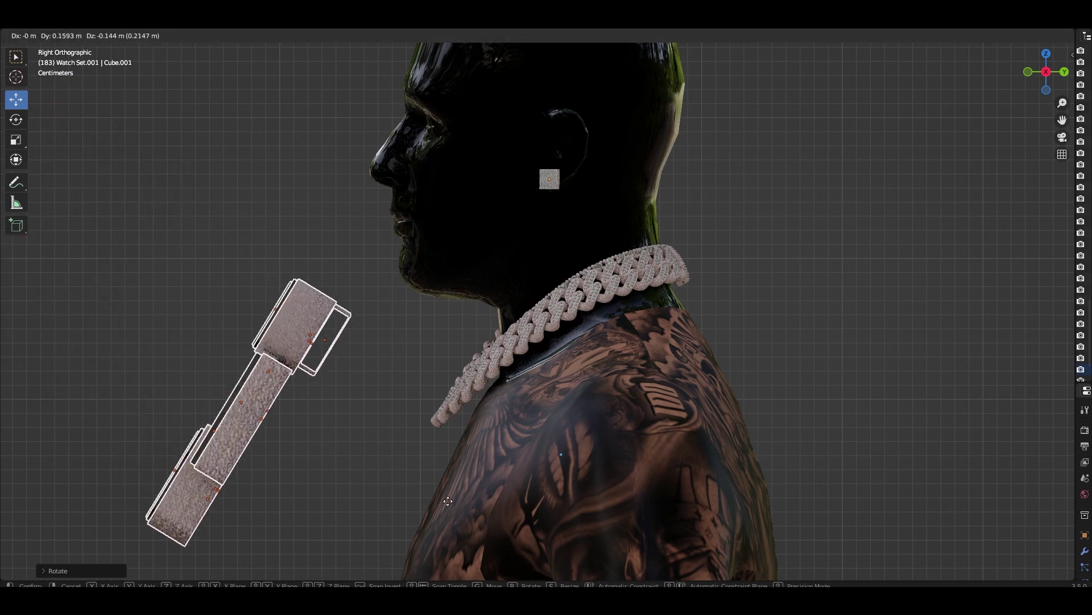
{"action": "left_click", "coordinate": [537, 524]}
Step: Slide the pendant along the X axis onto the chest below the iced chain
{"action": "key", "text": "g"}
{"action": "left_click", "coordinate": [537, 522]}
{"action": "scroll", "coordinate": [453, 439], "scroll_direction": "down", "scroll_amount": 5}
{"action": "mouse_move", "coordinate": [452, 440]}
{"action": "middle_mouse_down"}
{"action": "mouse_move", "coordinate": [579, 470]}
{"action": "mouse_move", "coordinate": [606, 446]}
{"action": "middle_mouse_up"}
{"action": "scroll", "coordinate": [579, 470], "scroll_direction": "down", "scroll_amount": 5}
{"action": "key", "text": "g"}
{"action": "key", "text": "x"}
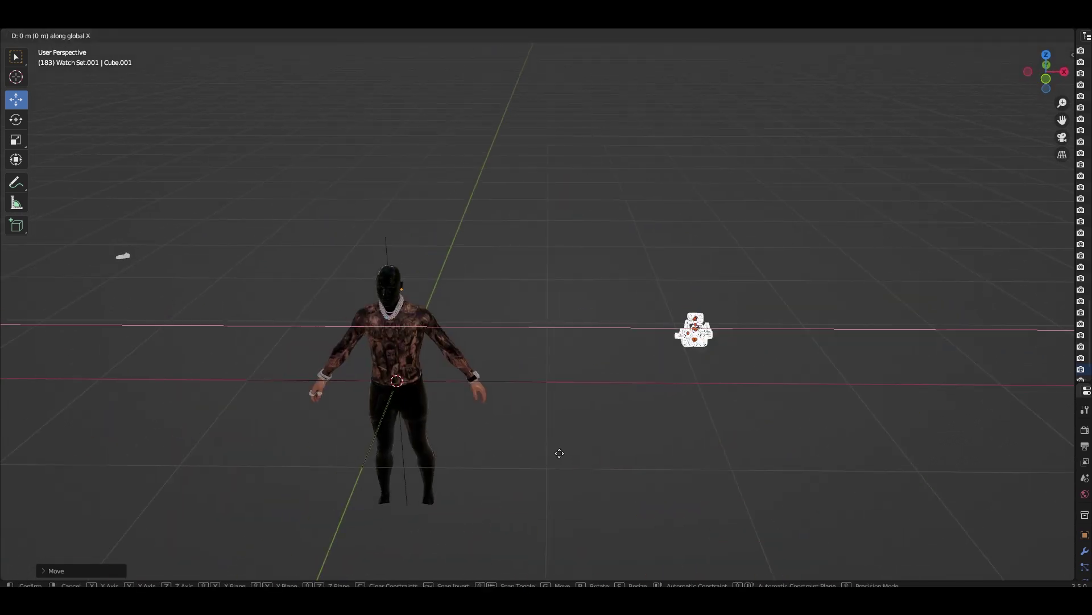
{"action": "left_click", "coordinate": [299, 500]}
{"action": "key", "text": "KP_Decimal"}
Step: Shrink the pendant in two passes, repositioning it between them
{"action": "scroll", "coordinate": [299, 500], "scroll_direction": "up", "scroll_amount": 2}
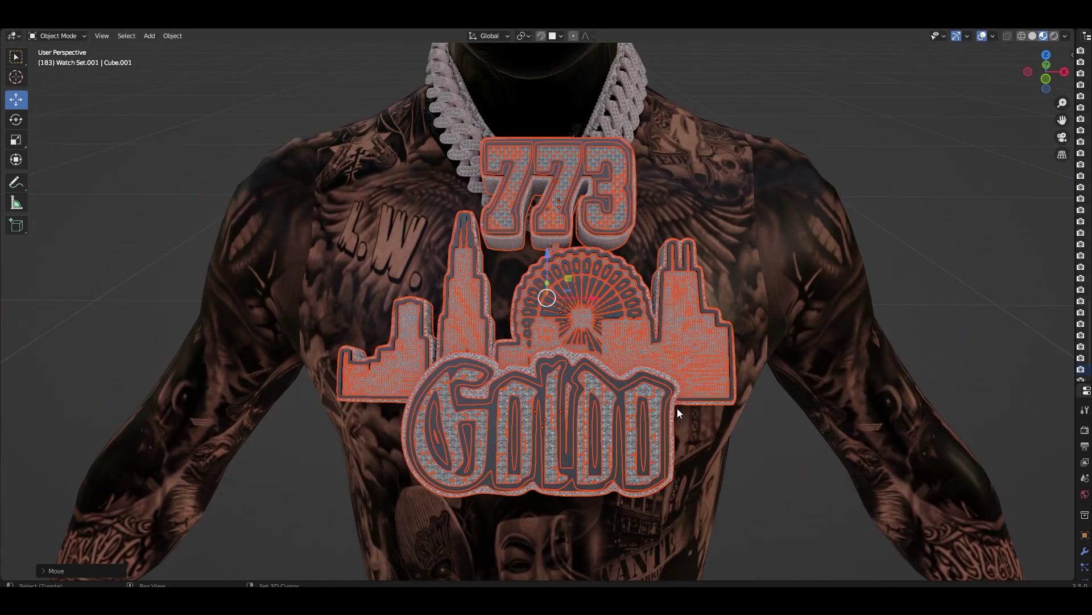
{"action": "key", "text": "s"}
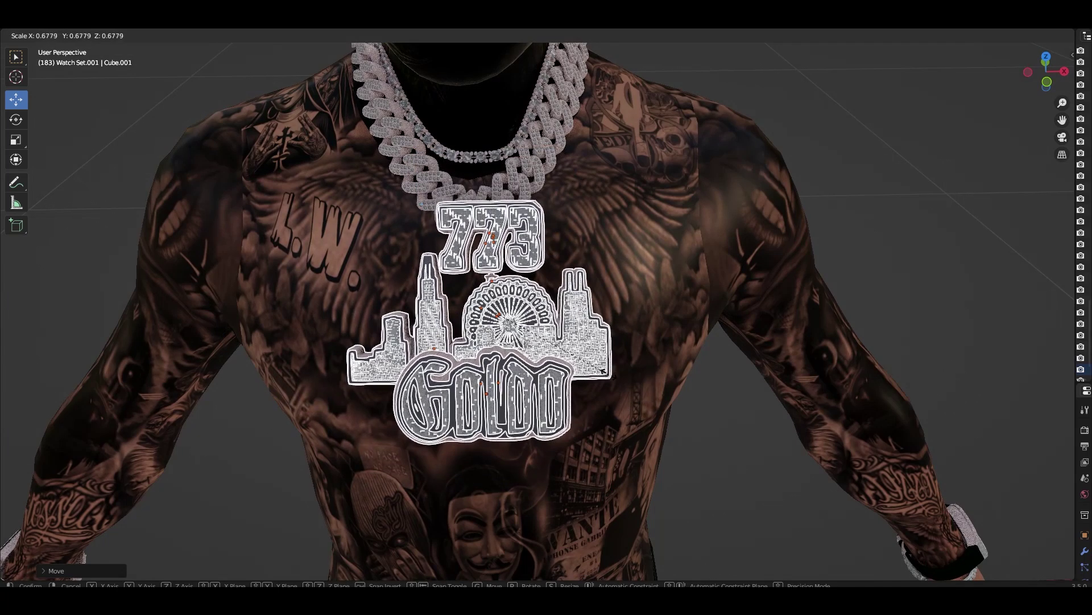
{"action": "left_click", "coordinate": [586, 330]}
{"action": "key", "text": "g"}
{"action": "left_click", "coordinate": [565, 396]}
{"action": "key", "text": "s"}
{"action": "left_click", "coordinate": [583, 368]}
Step: Move the pendant flat against the chest from a side view, then return to the front
{"action": "scroll", "coordinate": [582, 368], "scroll_direction": "down", "scroll_amount": 3}
{"action": "mouse_move", "coordinate": [518, 360]}
{"action": "middle_mouse_down"}
{"action": "mouse_move", "coordinate": [563, 313]}
{"action": "mouse_move", "coordinate": [567, 357]}
{"action": "mouse_move", "coordinate": [484, 343]}
{"action": "middle_mouse_up"}
{"action": "key", "text": "g"}
{"action": "left_click", "coordinate": [459, 355]}
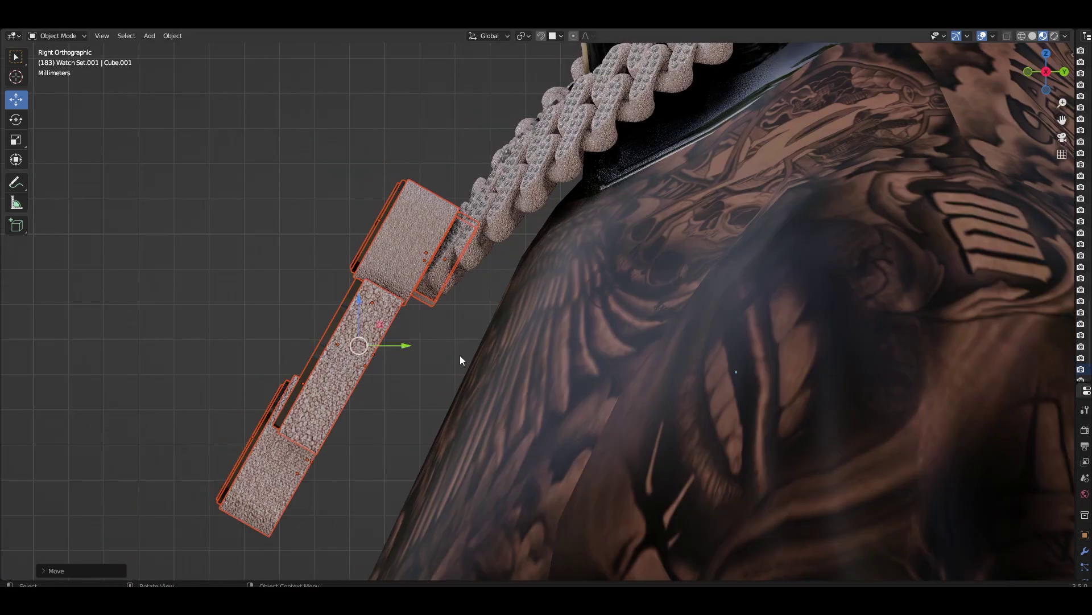
{"action": "scroll", "coordinate": [469, 371], "scroll_direction": "down", "scroll_amount": 4}
{"action": "scroll", "coordinate": [473, 371], "scroll_direction": "up", "scroll_amount": 3}
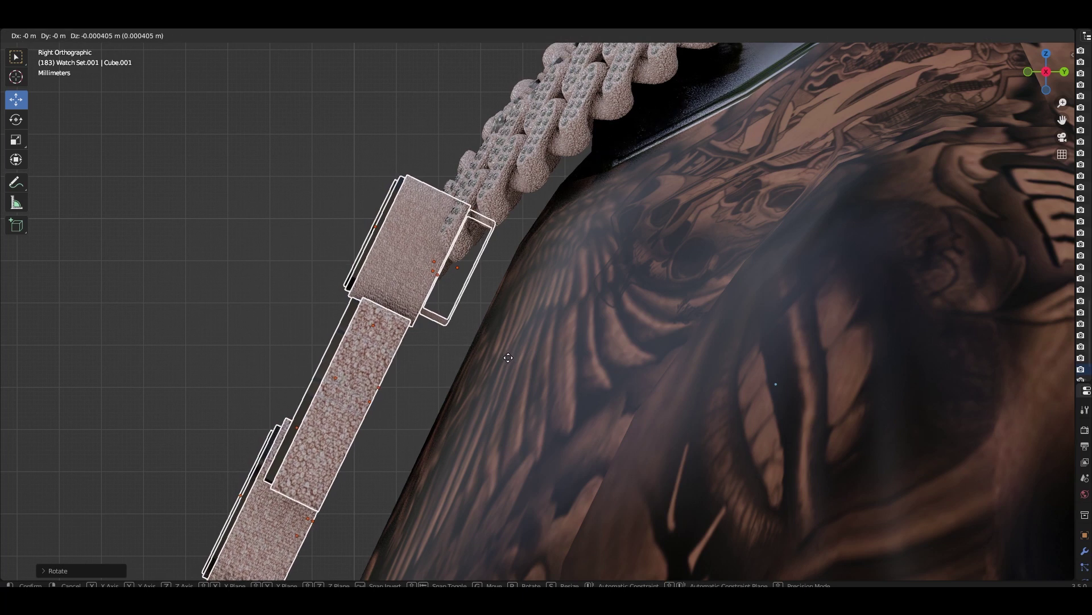
{"action": "scroll", "coordinate": [510, 360], "scroll_direction": "down", "scroll_amount": 3}
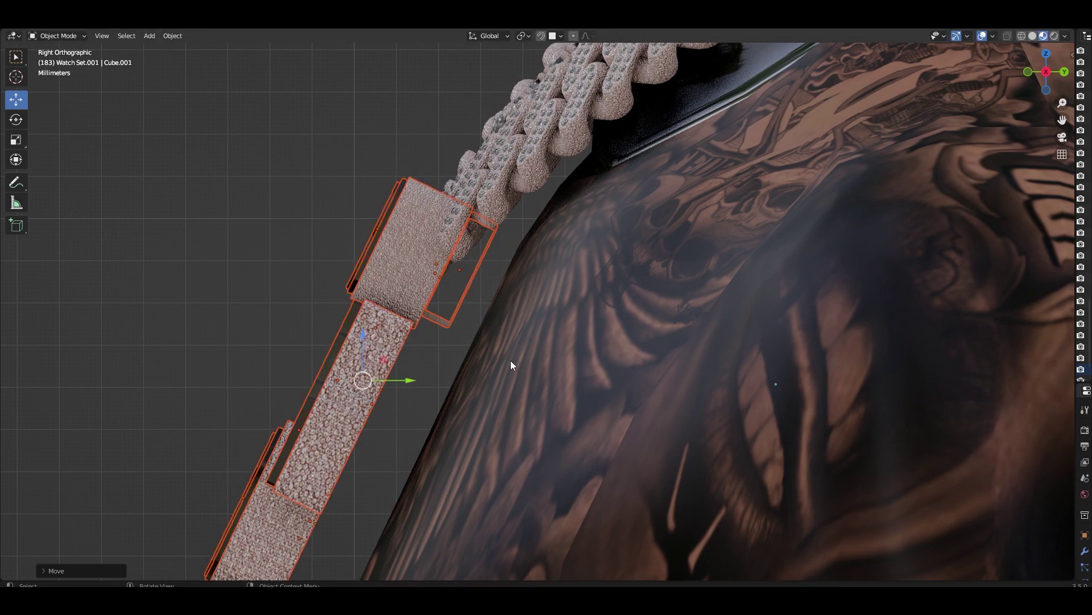
{"action": "scroll", "coordinate": [365, 303], "scroll_direction": "down", "scroll_amount": 3}
{"action": "mouse_move", "coordinate": [383, 280]}
{"action": "middle_mouse_down"}
{"action": "mouse_move", "coordinate": [538, 302]}
{"action": "mouse_move", "coordinate": [503, 299]}
{"action": "middle_mouse_up"}
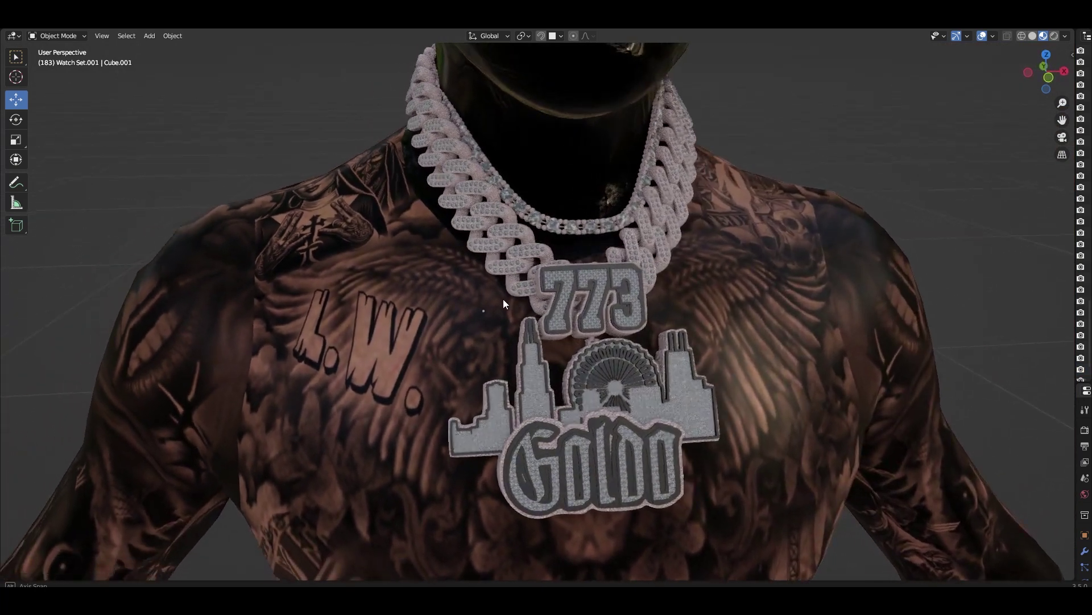
{"action": "scroll", "coordinate": [531, 358], "scroll_direction": "down", "scroll_amount": 2}
{"action": "mouse_move", "coordinate": [530, 359]}
{"action": "middle_mouse_down"}
{"action": "mouse_move", "coordinate": [510, 389]}
{"action": "mouse_move", "coordinate": [507, 377]}
{"action": "mouse_move", "coordinate": [561, 412]}
{"action": "middle_mouse_up"}
{"action": "scroll", "coordinate": [507, 377], "scroll_direction": "down", "scroll_amount": 4}
{"action": "scroll", "coordinate": [600, 461], "scroll_direction": "down", "scroll_amount": 2}
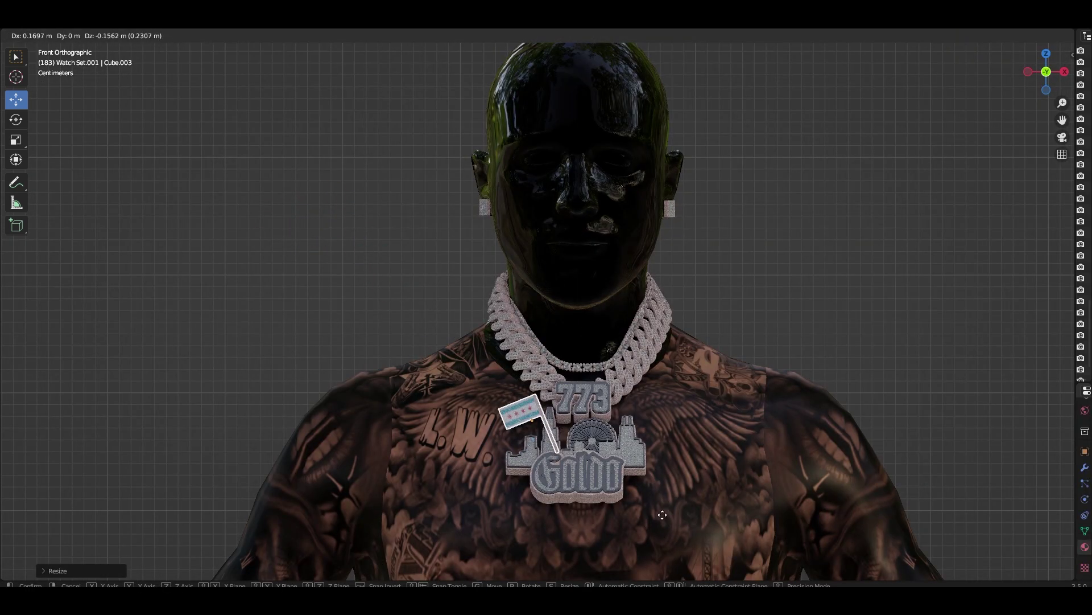
Step: Tilt the Chicago flag in Left Ortho view and move it toward the pendant
{"action": "left_click", "coordinate": [662, 514]}
{"action": "mouse_move", "coordinate": [564, 360]}
{"action": "middle_mouse_down"}
{"action": "mouse_move", "coordinate": [557, 355]}
{"action": "mouse_move", "coordinate": [596, 357]}
{"action": "mouse_move", "coordinate": [629, 310]}
{"action": "mouse_move", "coordinate": [559, 348]}
{"action": "mouse_move", "coordinate": [609, 332]}
{"action": "middle_mouse_up"}
{"action": "key", "text": "KP_5"}
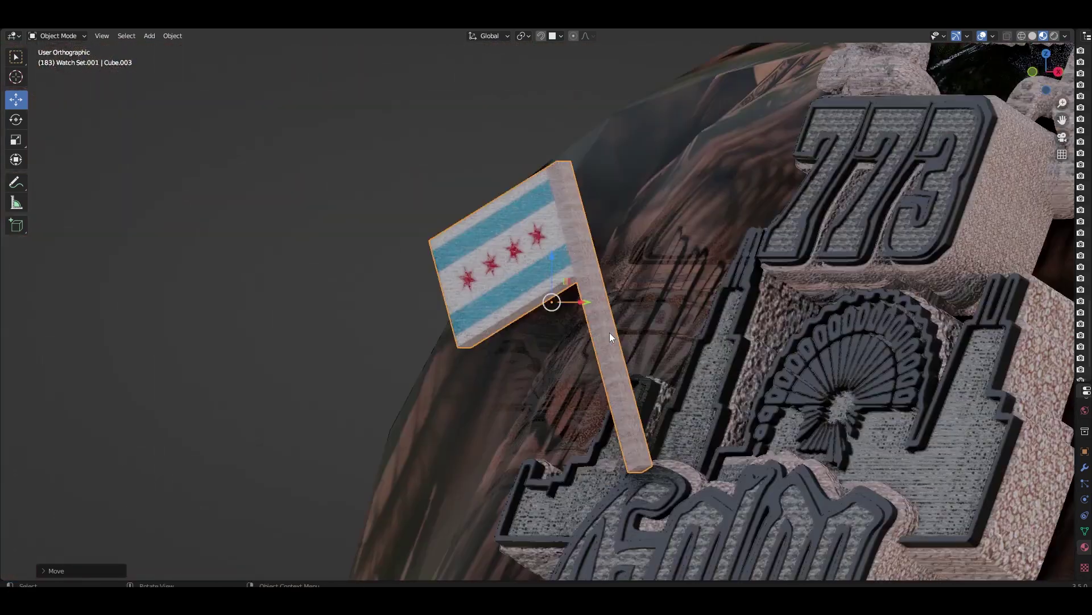
{"action": "key", "text": "ctrl+KP_3"}
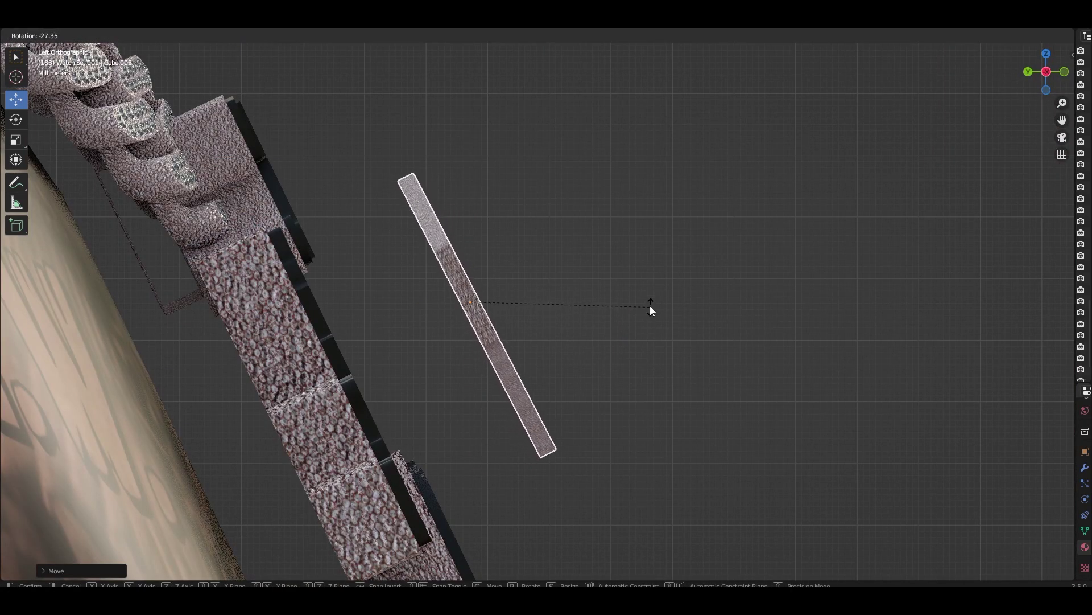
{"action": "left_click", "coordinate": [652, 310]}
{"action": "key", "text": "g"}
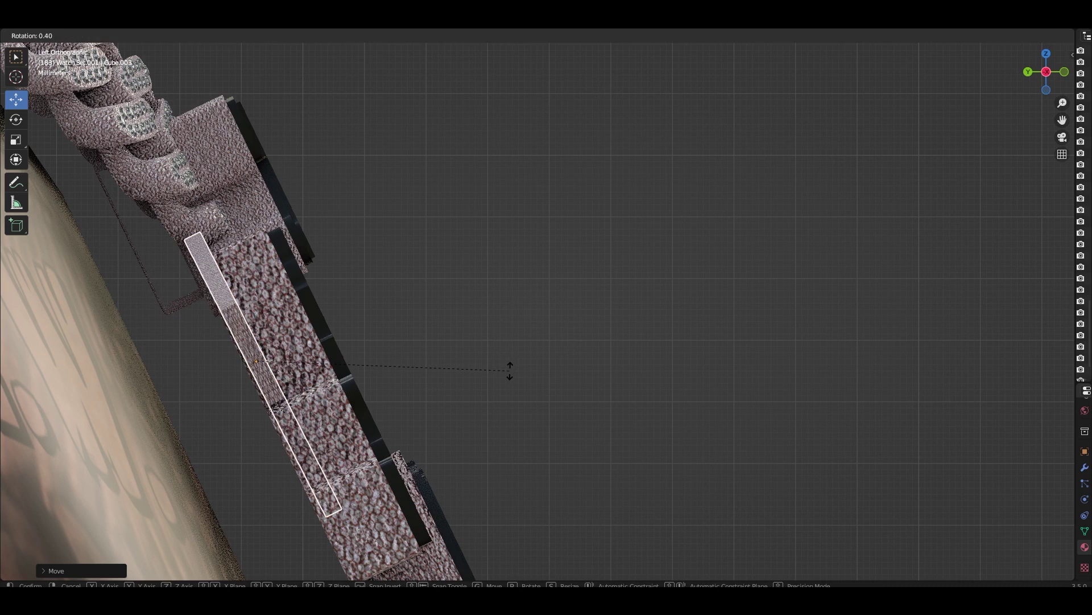
{"action": "middle_click_drag", "start_coordinate": [512, 377], "coordinate": [415, 395]}
{"action": "scroll", "coordinate": [639, 305], "scroll_direction": "up", "scroll_amount": 3}
{"action": "middle_click_drag", "start_coordinate": [640, 305], "coordinate": [901, 107]}
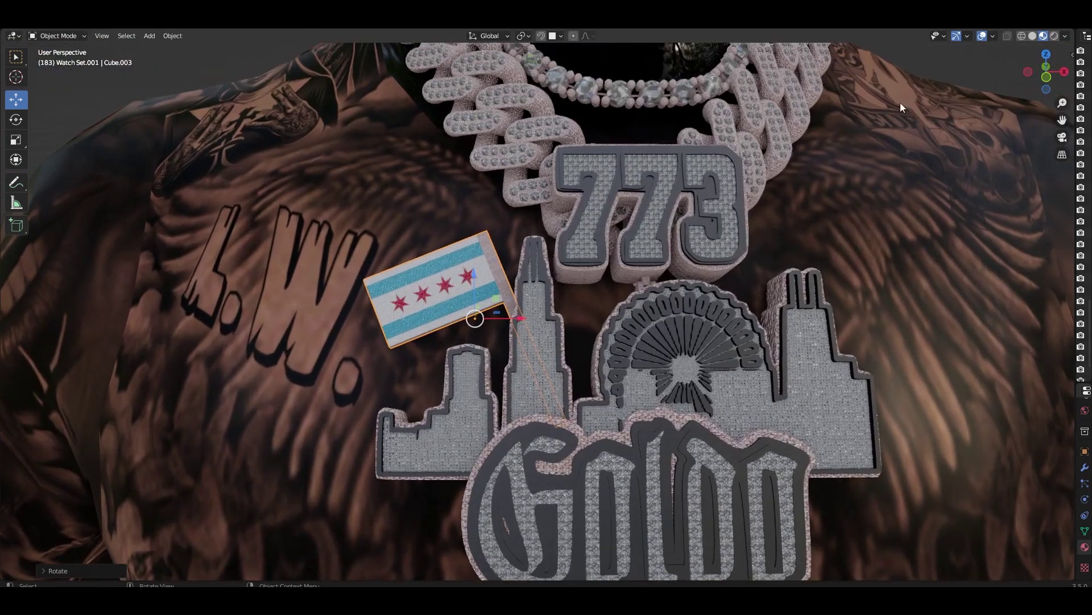
{"action": "scroll", "coordinate": [613, 280], "scroll_direction": "down", "scroll_amount": 5}
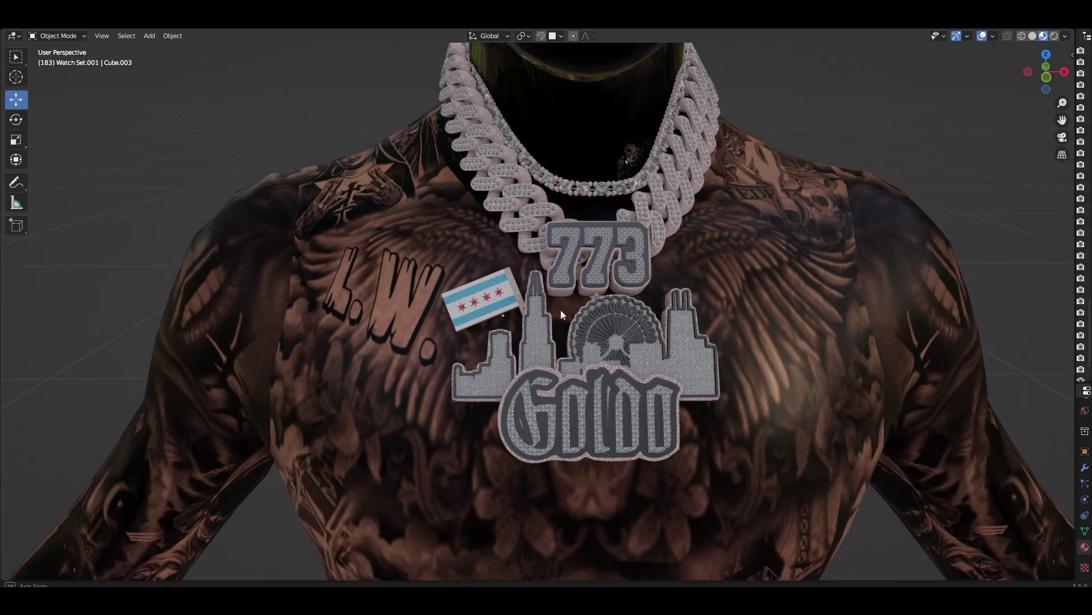
{"action": "middle_click_drag", "start_coordinate": [561, 310], "coordinate": [503, 285]}
{"action": "scroll", "coordinate": [503, 286], "scroll_direction": "up", "scroll_amount": 5}
Step: Select the Chicago flag and shrink it slightly
{"action": "left_click", "coordinate": [528, 300]}
{"action": "scroll", "coordinate": [527, 300], "scroll_direction": "up", "scroll_amount": 1}
{"action": "key", "text": "s"}
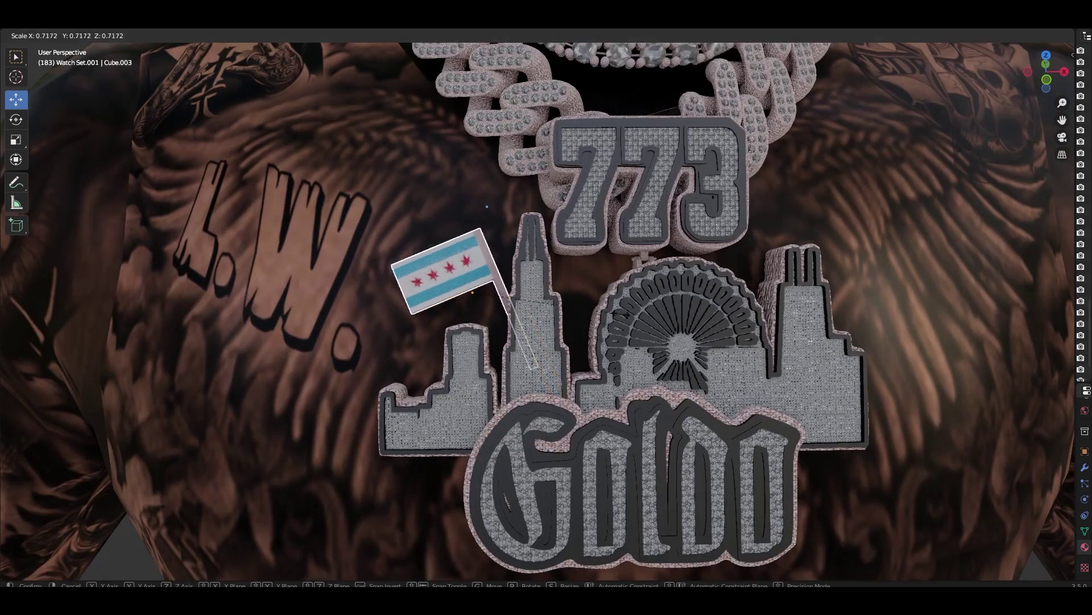
{"action": "left_click", "coordinate": [596, 296]}
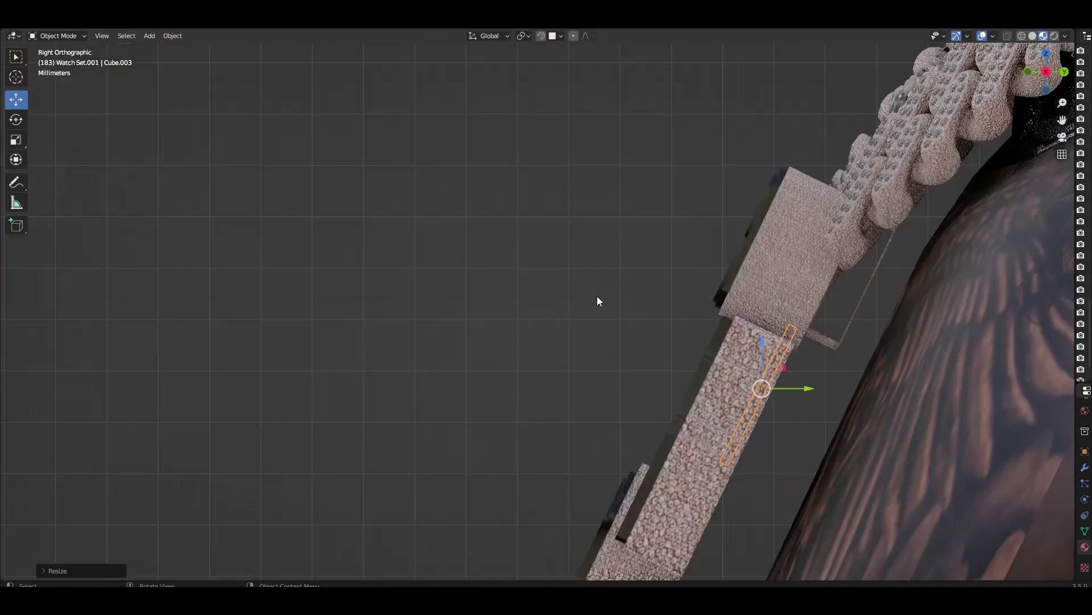
{"action": "mouse_move", "coordinate": [596, 303]}
{"action": "middle_mouse_down"}
{"action": "mouse_move", "coordinate": [386, 384]}
{"action": "mouse_move", "coordinate": [456, 402]}
{"action": "middle_mouse_up"}
{"action": "scroll", "coordinate": [386, 384], "scroll_direction": "down", "scroll_amount": 6}
{"action": "scroll", "coordinate": [449, 238], "scroll_direction": "up", "scroll_amount": 1}
{"action": "scroll", "coordinate": [449, 244], "scroll_direction": "up", "scroll_amount": 3}
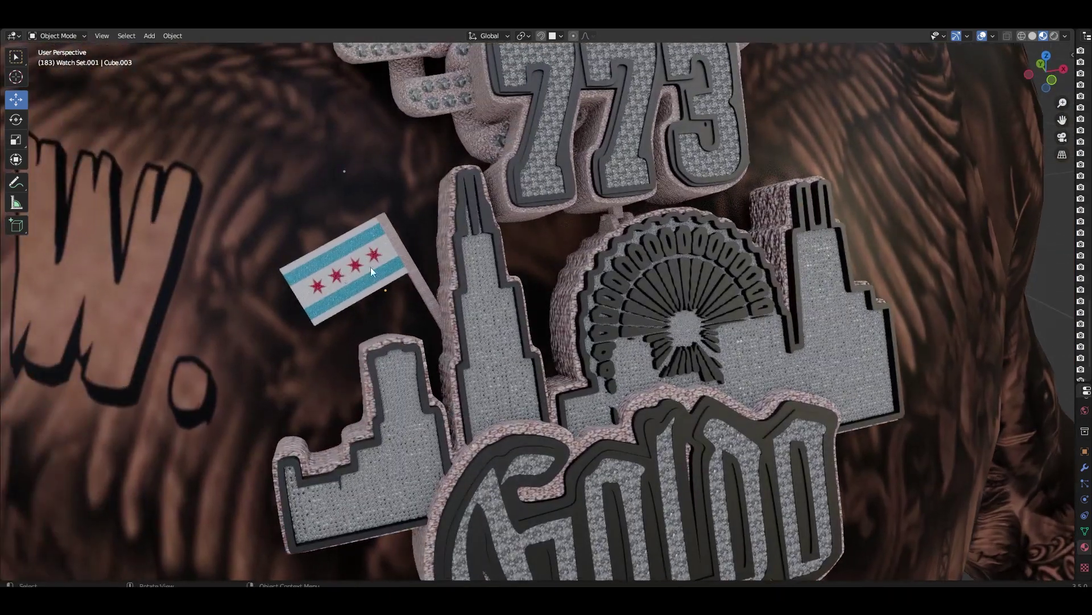
Step: Slide the flag pole against the pendant's upper-left skyline tower
{"action": "mouse_move", "coordinate": [460, 267]}
{"action": "middle_mouse_down"}
{"action": "mouse_move", "coordinate": [437, 230]}
{"action": "mouse_move", "coordinate": [498, 229]}
{"action": "mouse_move", "coordinate": [441, 239]}
{"action": "mouse_move", "coordinate": [448, 258]}
{"action": "mouse_move", "coordinate": [502, 247]}
{"action": "middle_mouse_up"}
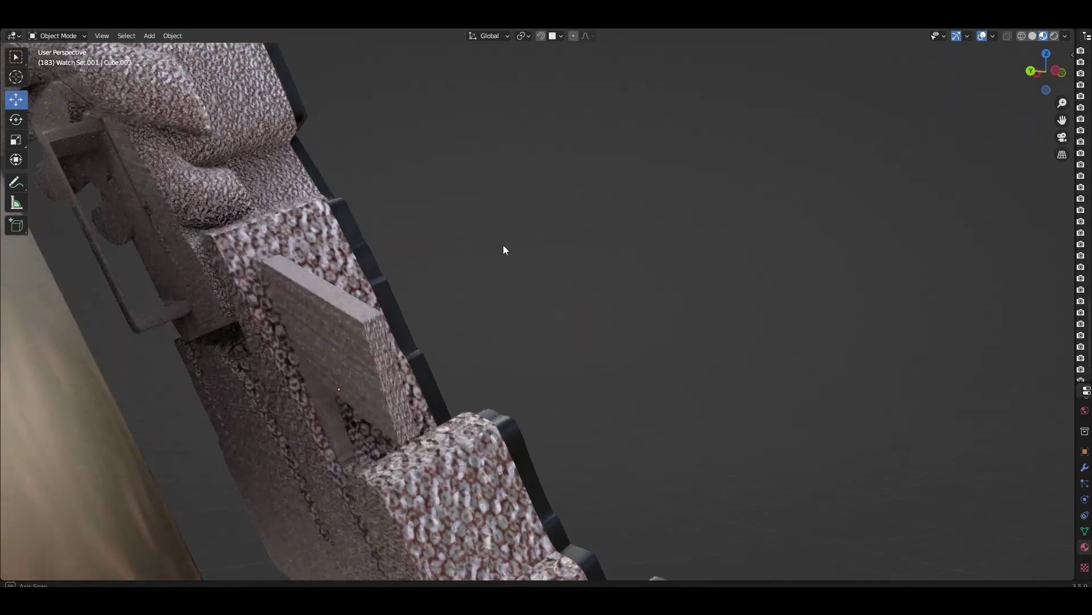
{"action": "scroll", "coordinate": [502, 247], "scroll_direction": "down", "scroll_amount": 2}
{"action": "scroll", "coordinate": [470, 258], "scroll_direction": "down", "scroll_amount": 3}
{"action": "mouse_move", "coordinate": [316, 340]}
{"action": "middle_mouse_down"}
{"action": "mouse_move", "coordinate": [329, 319]}
{"action": "mouse_move", "coordinate": [354, 332]}
{"action": "middle_mouse_up"}
{"action": "scroll", "coordinate": [242, 521], "scroll_direction": "up", "scroll_amount": 3}
{"action": "scroll", "coordinate": [224, 529], "scroll_direction": "up", "scroll_amount": 1}
{"action": "key", "text": "g"}
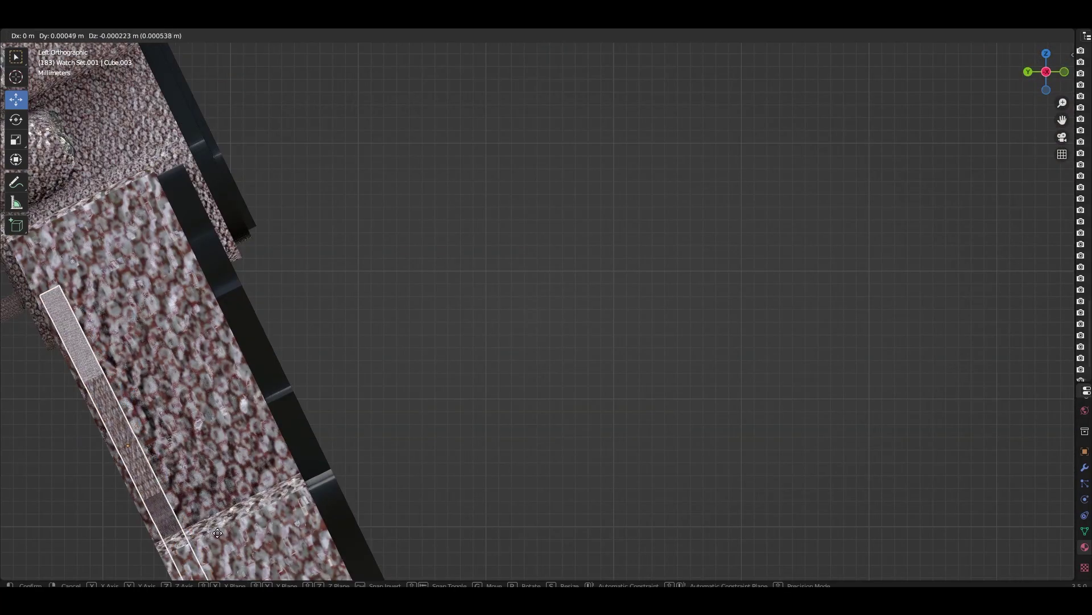
{"action": "mouse_move", "coordinate": [474, 343]}
{"action": "middle_mouse_down"}
{"action": "mouse_move", "coordinate": [552, 331]}
{"action": "mouse_move", "coordinate": [491, 346]}
{"action": "middle_mouse_up"}
{"action": "scroll", "coordinate": [624, 301], "scroll_direction": "up", "scroll_amount": 5}
{"action": "left_click", "coordinate": [333, 420]}
{"action": "scroll", "coordinate": [365, 372], "scroll_direction": "down", "scroll_amount": 4}
{"action": "middle_click_drag", "start_coordinate": [335, 391], "coordinate": [453, 339]}
Step: Shape the blood_liquid drips over the Goldo letters and circular logo from several angles
{"action": "scroll", "coordinate": [408, 360], "scroll_direction": "down", "scroll_amount": 2}
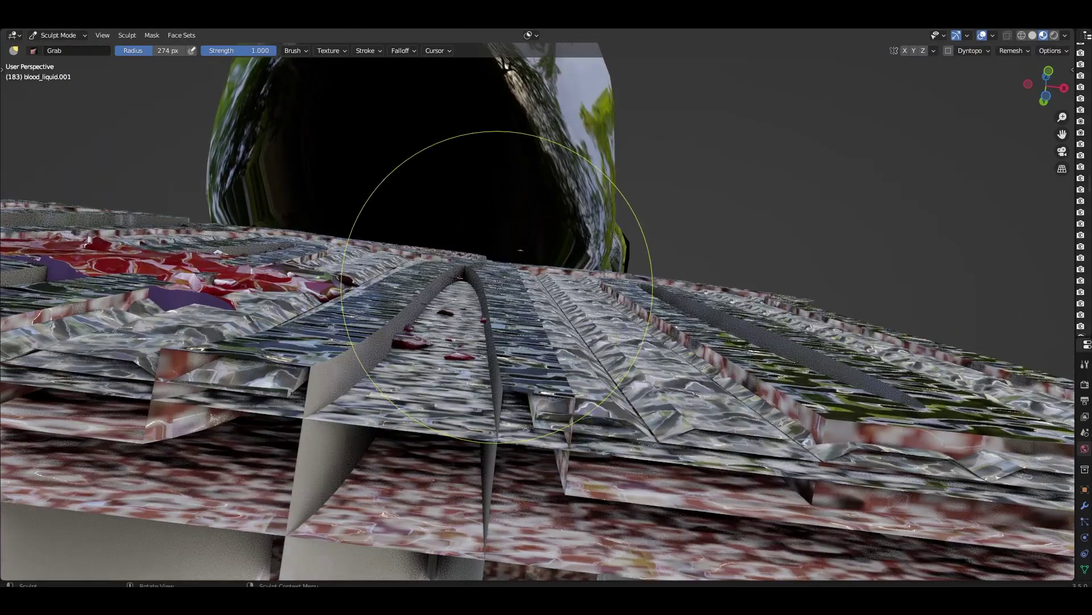
{"action": "mouse_move", "coordinate": [519, 265]}
{"action": "middle_mouse_down"}
{"action": "mouse_move", "coordinate": [522, 342]}
{"action": "mouse_move", "coordinate": [586, 345]}
{"action": "middle_mouse_up"}
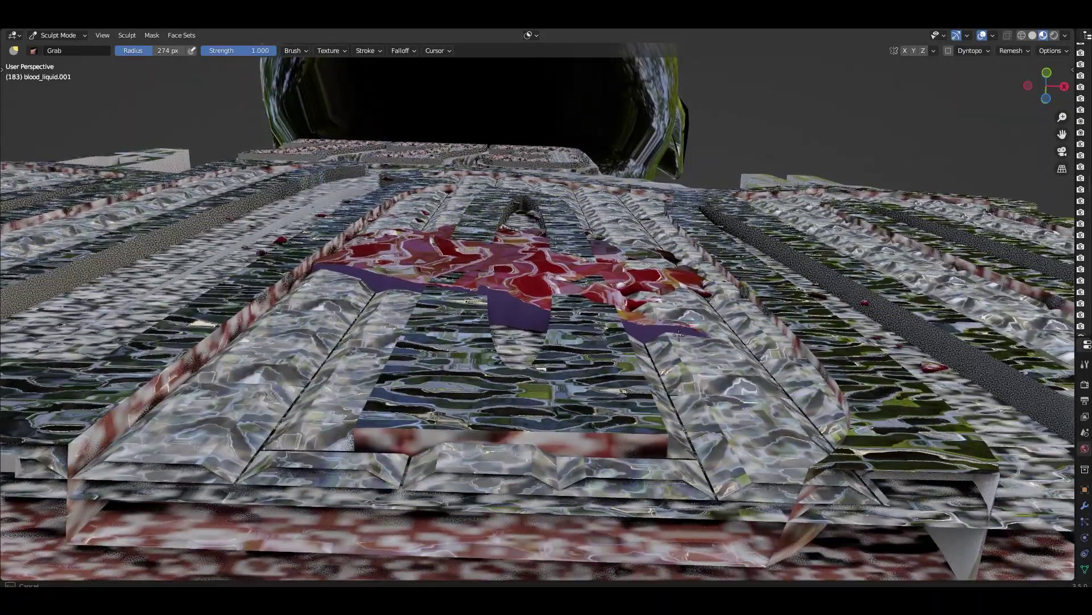
{"action": "mouse_move", "coordinate": [675, 338]}
{"action": "middle_mouse_down"}
{"action": "mouse_move", "coordinate": [622, 388]}
{"action": "mouse_move", "coordinate": [659, 373]}
{"action": "middle_mouse_up"}
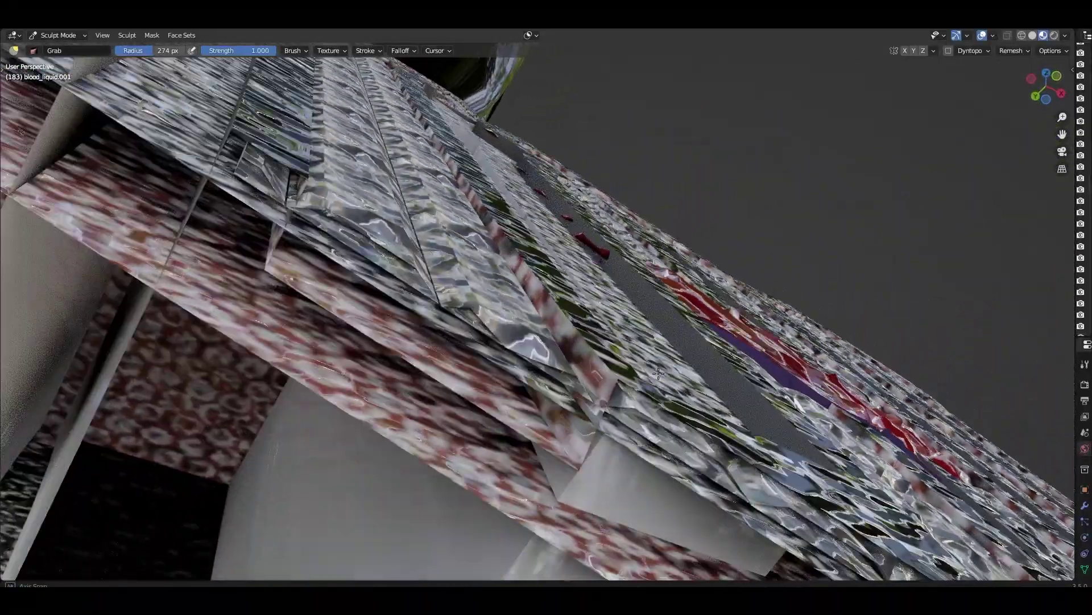
{"action": "mouse_move", "coordinate": [591, 256]}
{"action": "middle_mouse_down"}
{"action": "mouse_move", "coordinate": [586, 342]}
{"action": "mouse_move", "coordinate": [461, 305]}
{"action": "mouse_move", "coordinate": [449, 330]}
{"action": "middle_mouse_up"}
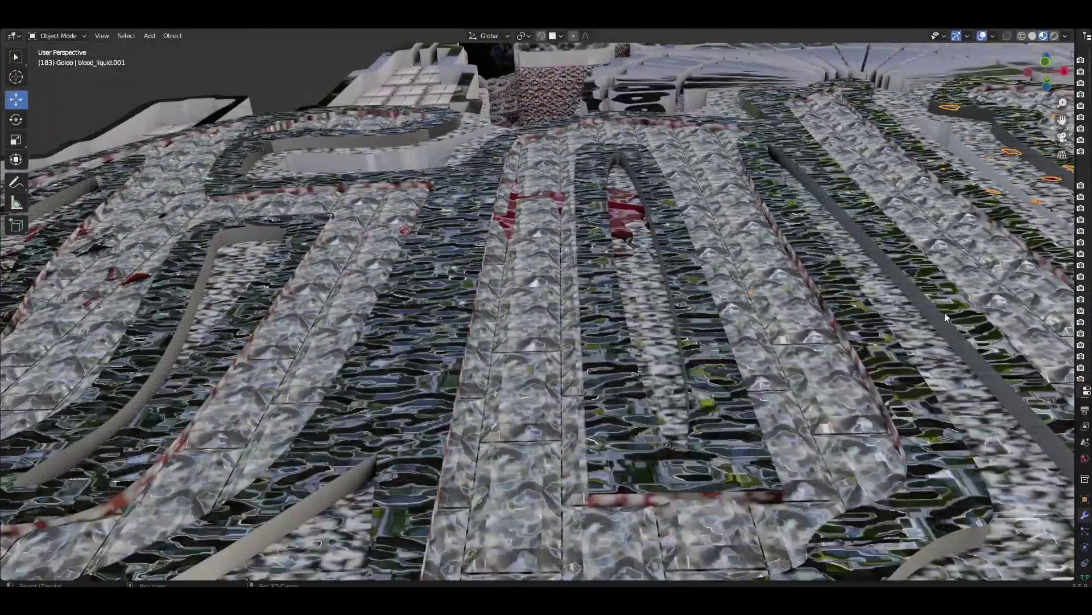
{"action": "mouse_move", "coordinate": [946, 318]}
{"action": "middle_mouse_down", "text": "shift"}
{"action": "mouse_move", "coordinate": [790, 231]}
{"action": "mouse_move", "coordinate": [442, 261]}
{"action": "middle_mouse_up", "text": "shift"}
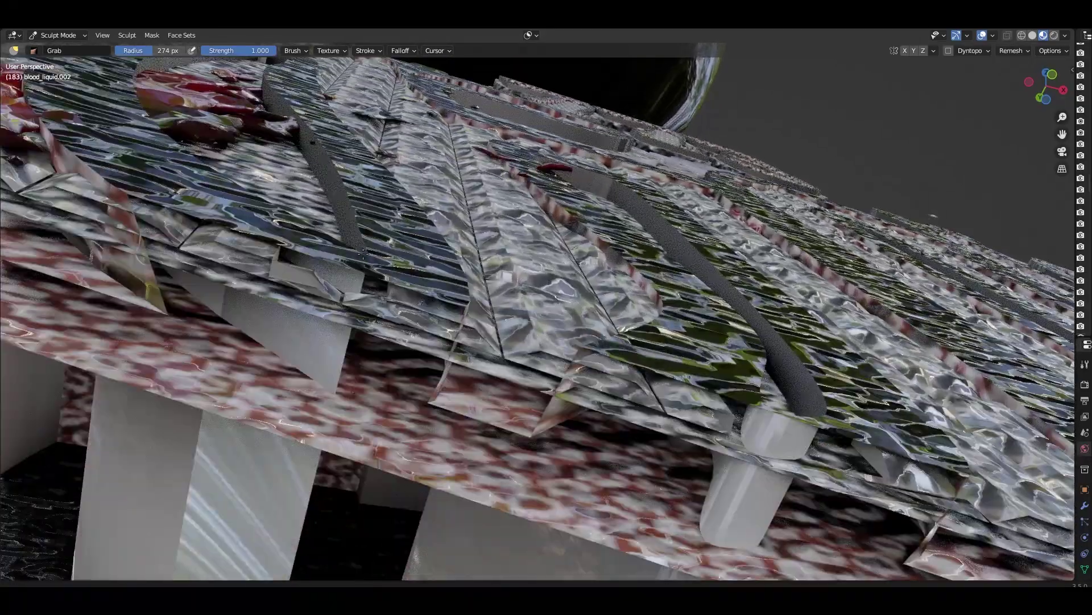
{"action": "middle_click_drag", "start_coordinate": [363, 255], "coordinate": [455, 194]}
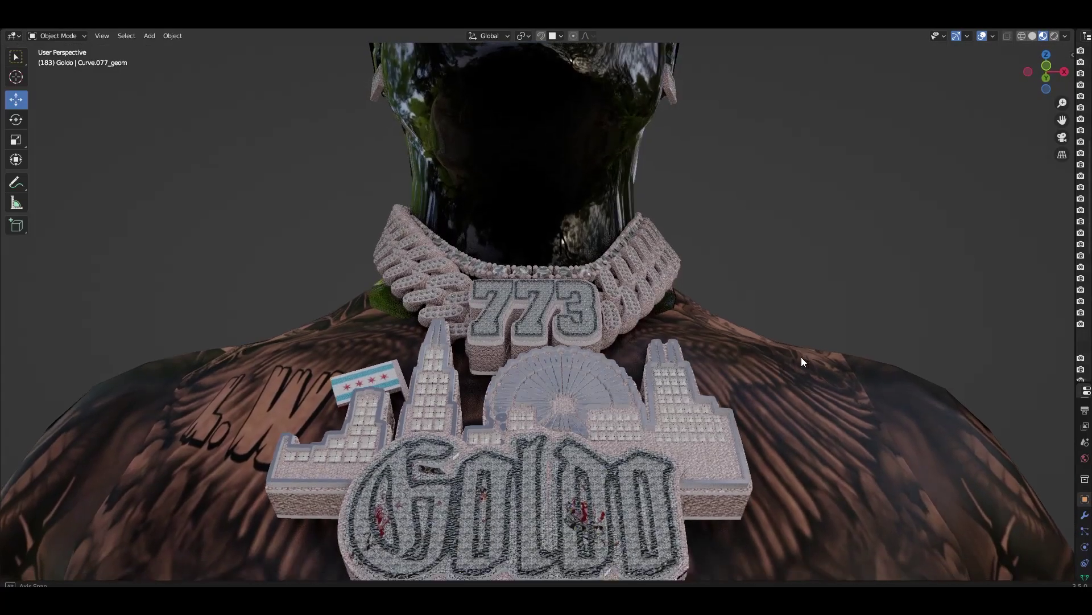
{"action": "mouse_move", "coordinate": [801, 357]}
{"action": "middle_mouse_down"}
{"action": "mouse_move", "coordinate": [817, 362]}
{"action": "mouse_move", "coordinate": [838, 415]}
{"action": "mouse_move", "coordinate": [888, 443]}
{"action": "mouse_move", "coordinate": [838, 423]}
{"action": "mouse_move", "coordinate": [785, 319]}
{"action": "mouse_move", "coordinate": [722, 366]}
{"action": "mouse_move", "coordinate": [730, 325]}
{"action": "mouse_move", "coordinate": [726, 352]}
{"action": "mouse_move", "coordinate": [701, 336]}
{"action": "mouse_move", "coordinate": [646, 403]}
{"action": "mouse_move", "coordinate": [685, 405]}
{"action": "mouse_move", "coordinate": [694, 401]}
{"action": "mouse_move", "coordinate": [579, 377]}
{"action": "mouse_move", "coordinate": [580, 263]}
{"action": "mouse_move", "coordinate": [579, 281]}
{"action": "mouse_move", "coordinate": [527, 293]}
{"action": "mouse_move", "coordinate": [428, 381]}
{"action": "mouse_move", "coordinate": [562, 215]}
{"action": "mouse_move", "coordinate": [491, 258]}
{"action": "mouse_move", "coordinate": [501, 289]}
{"action": "mouse_move", "coordinate": [347, 322]}
{"action": "mouse_move", "coordinate": [388, 317]}
{"action": "mouse_move", "coordinate": [410, 328]}
{"action": "mouse_move", "coordinate": [411, 344]}
{"action": "middle_mouse_up"}
Step: Inspect the pendant front-on in Solid shading, then switch back to Material Preview
{"action": "scroll", "coordinate": [718, 337], "scroll_direction": "down", "scroll_amount": 3}
{"action": "scroll", "coordinate": [579, 380], "scroll_direction": "down", "scroll_amount": 3}
{"action": "scroll", "coordinate": [489, 273], "scroll_direction": "up", "scroll_amount": 3}
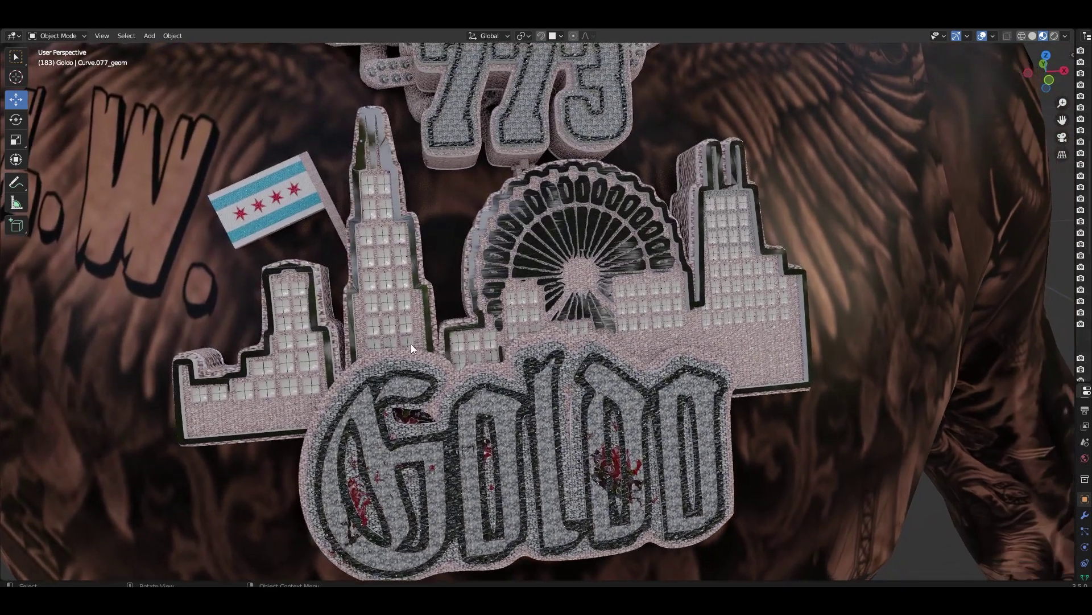
{"action": "left_click", "coordinate": [1034, 36]}
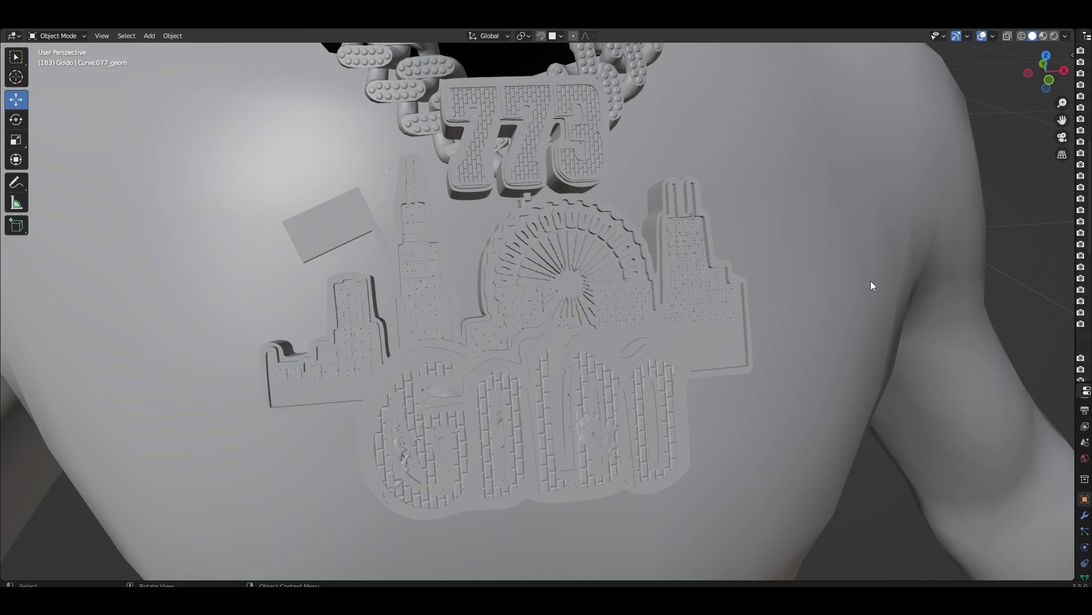
{"action": "mouse_move", "coordinate": [871, 281]}
{"action": "middle_mouse_down"}
{"action": "mouse_move", "coordinate": [787, 221]}
{"action": "mouse_move", "coordinate": [821, 257]}
{"action": "mouse_move", "coordinate": [808, 268]}
{"action": "mouse_move", "coordinate": [829, 265]}
{"action": "middle_mouse_up"}
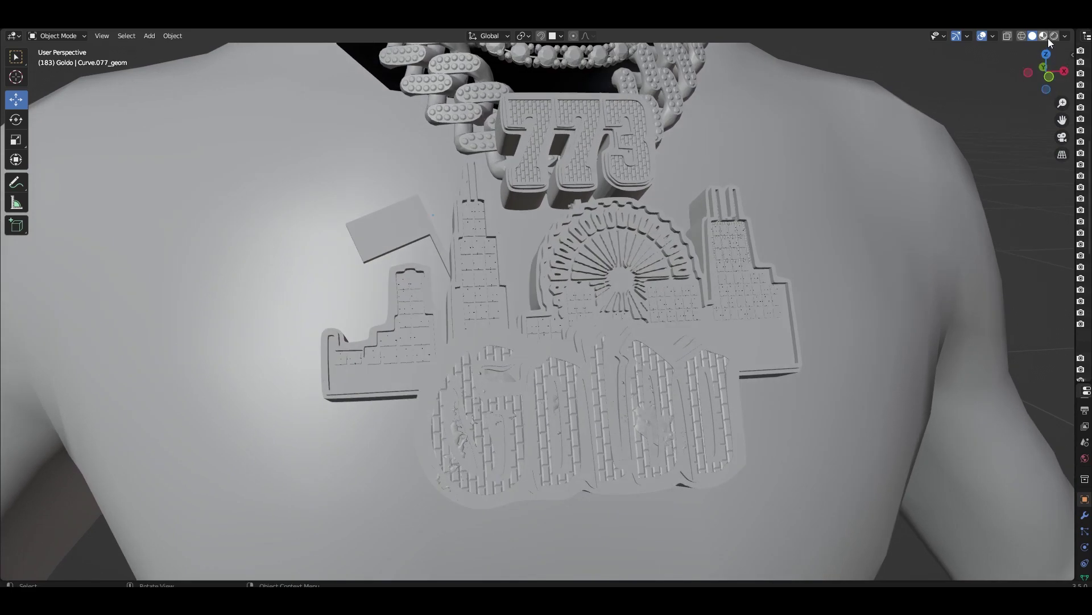
{"action": "left_click", "coordinate": [1048, 39]}
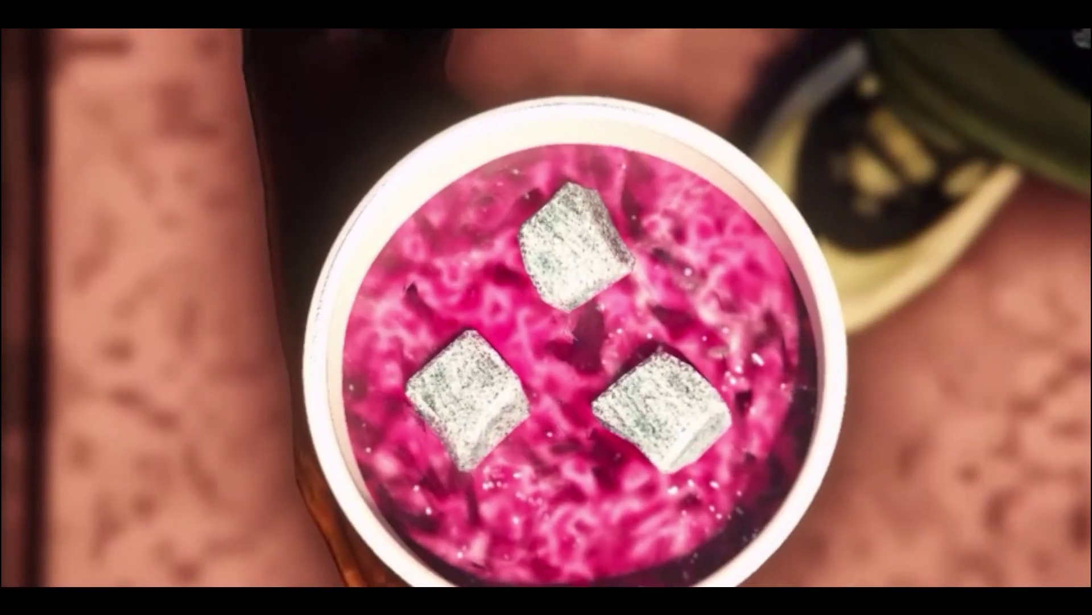